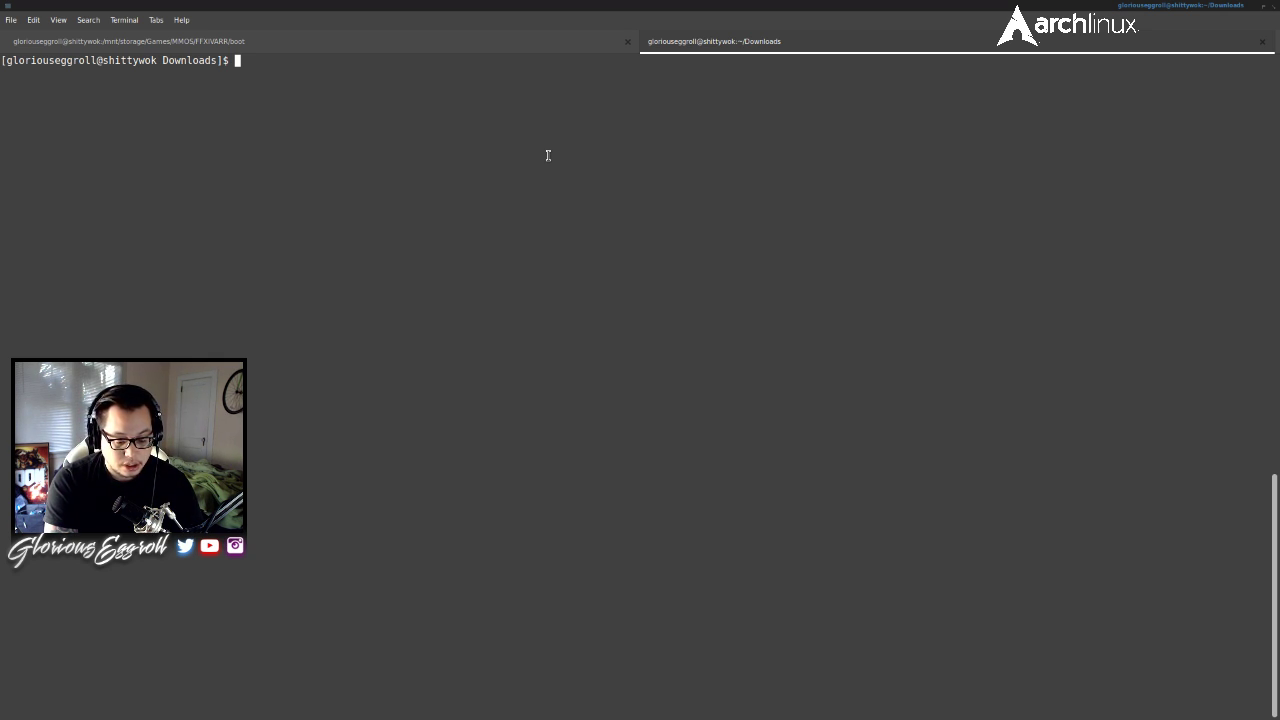
{"action": "type", "text": "sudo pacman -S wine-staging"}
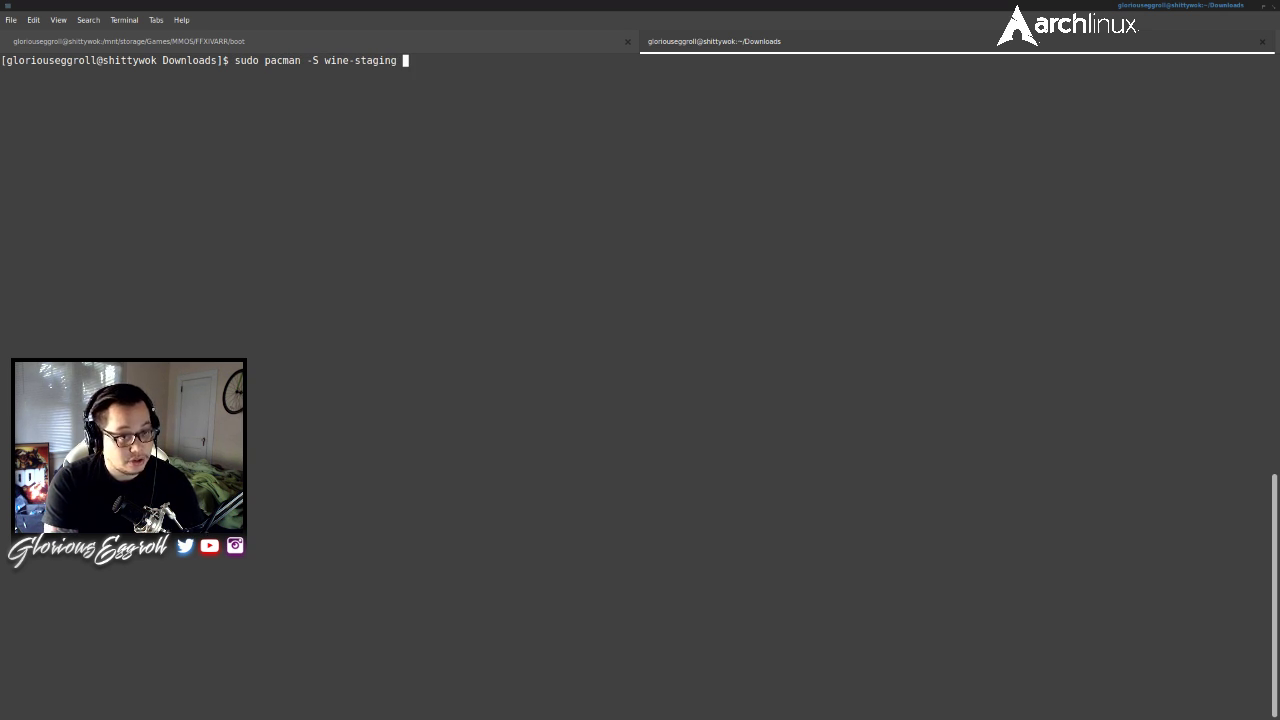
{"action": "type", "text": " winetricks"}
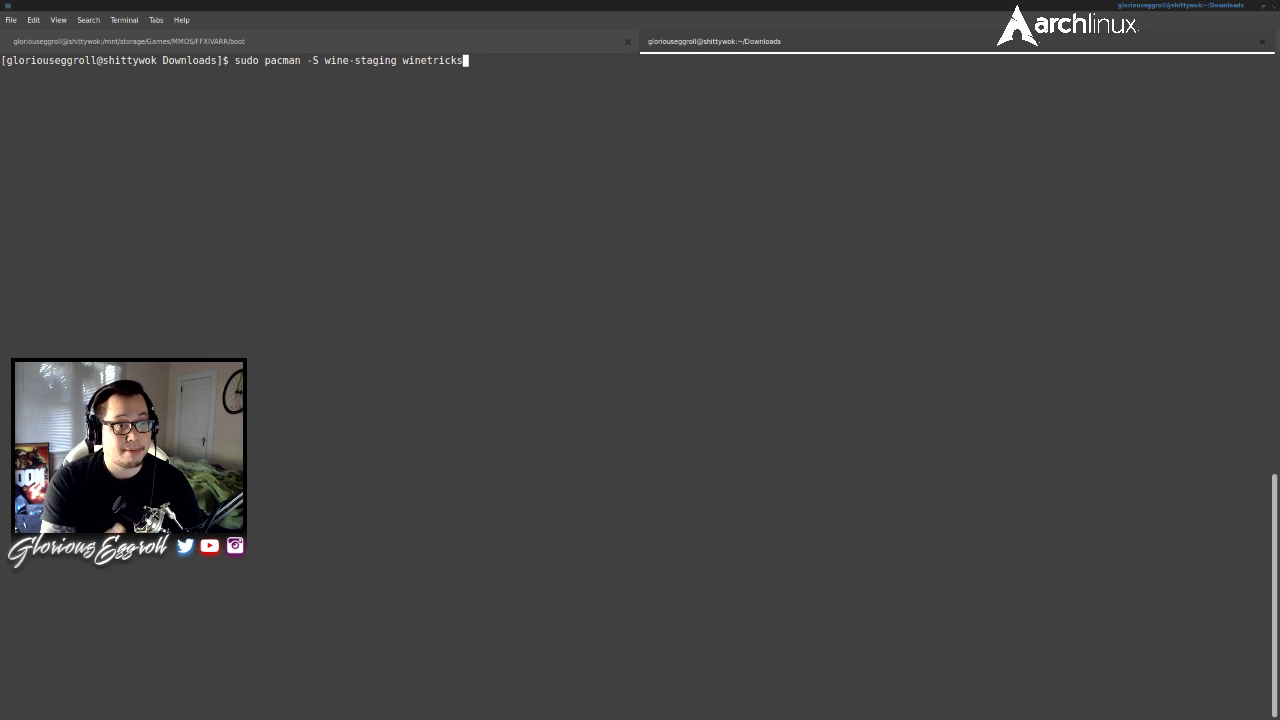
{"action": "key", "text": "BackSpace"}
{"action": "key", "text": "BackSpace"}
{"action": "key", "text": "BackSpace"}
{"action": "key", "text": "BackSpace"}
{"action": "key", "text": "BackSpace"}
{"action": "key", "text": "BackSpace"}
{"action": "key", "text": "BackSpace"}
{"action": "key", "text": "BackSpace"}
{"action": "key", "text": "BackSpace"}
{"action": "key", "text": "BackSpace"}
{"action": "key", "text": "BackSpace"}
{"action": "key", "text": "BackSpace"}
{"action": "key", "text": "BackSpace"}
{"action": "key", "text": "BackSpace"}
{"action": "key", "text": "BackSpace"}
{"action": "key", "text": "BackSpace"}
{"action": "key", "text": "BackSpace"}
{"action": "key", "text": "BackSpace"}
{"action": "key", "text": "BackSpace"}
{"action": "key", "text": "BackSpace"}
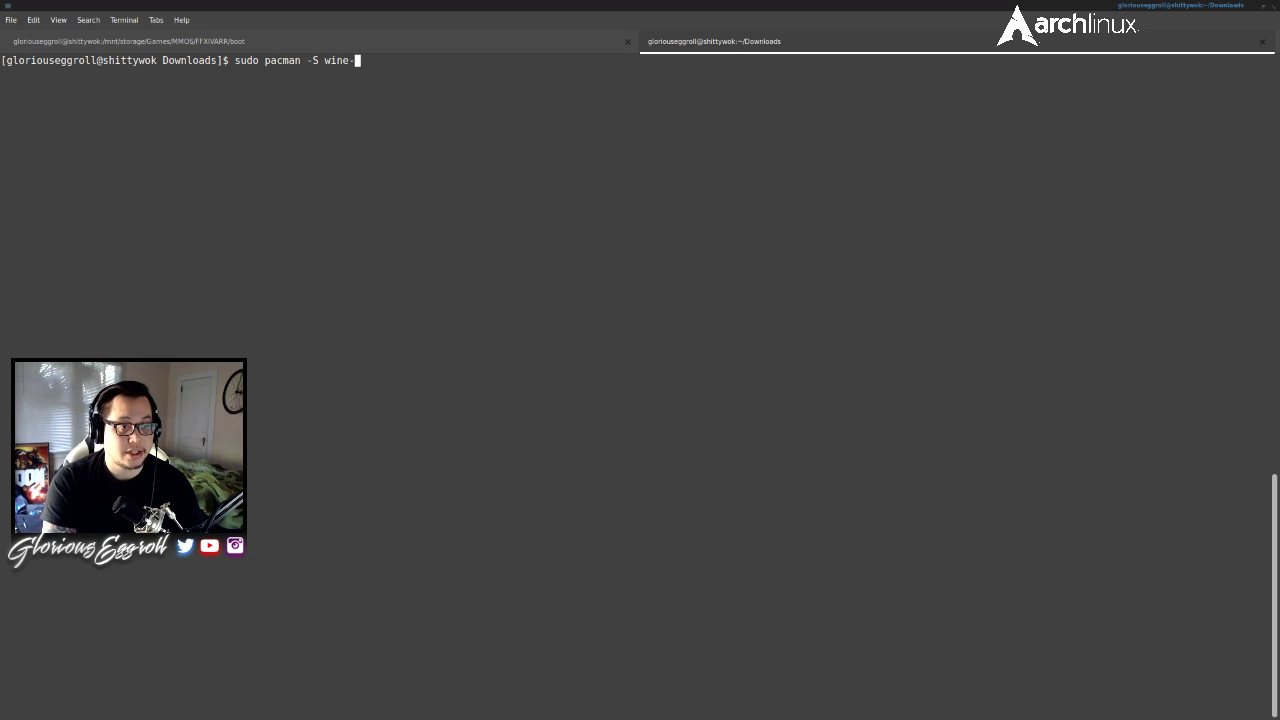
{"action": "key", "text": "BackSpace"}
{"action": "key", "text": "BackSpace"}
{"action": "key", "text": "BackSpace"}
{"action": "key", "text": "BackSpace"}
{"action": "key", "text": "BackSpace"}
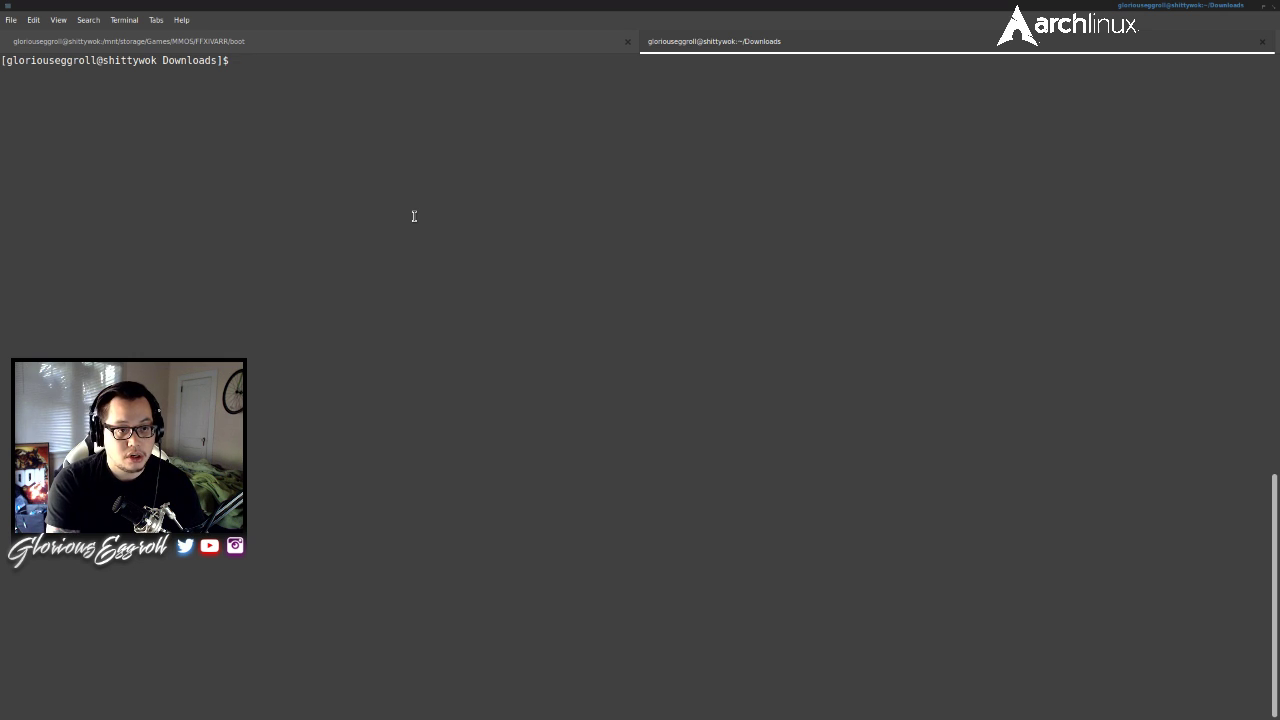
- Run winecfg with WINEARCH=win32 and WINEPREFIX=~/.ffxiv to create a 32-bit Wine prefix, and install the Mono package
{"action": "type", "text": "WINEARCH="}
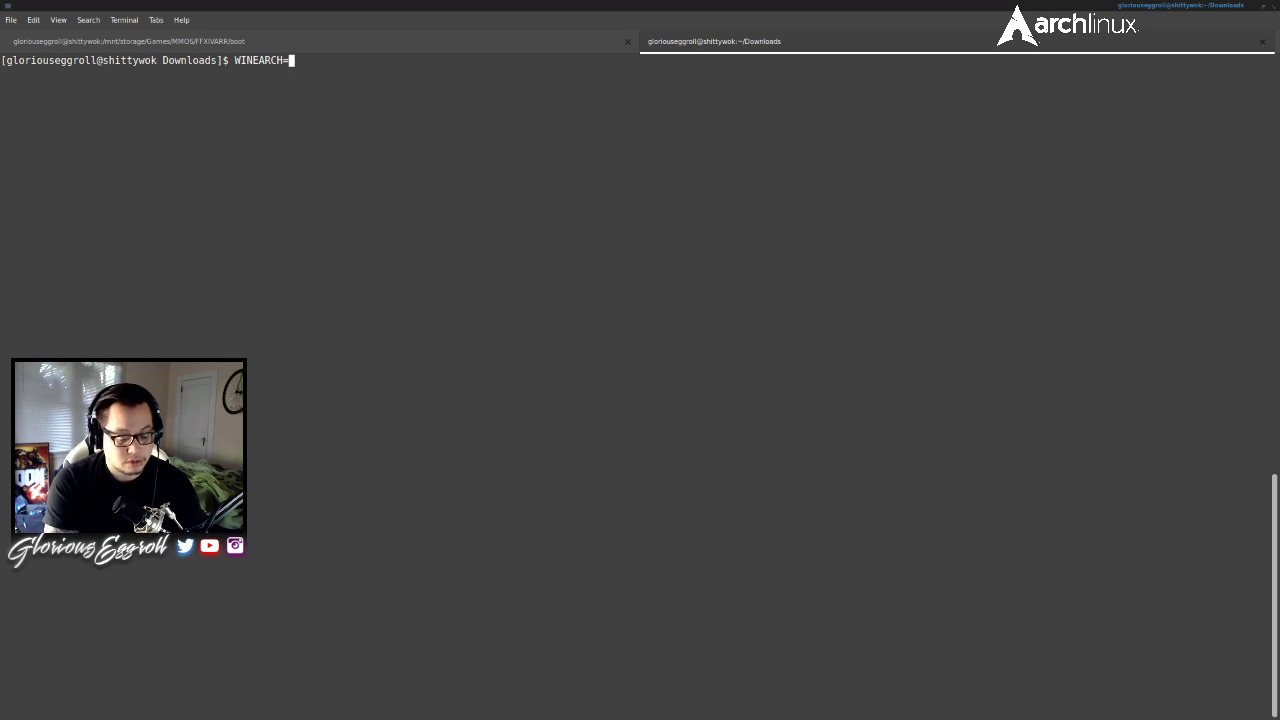
{"action": "type", "text": "win32"}
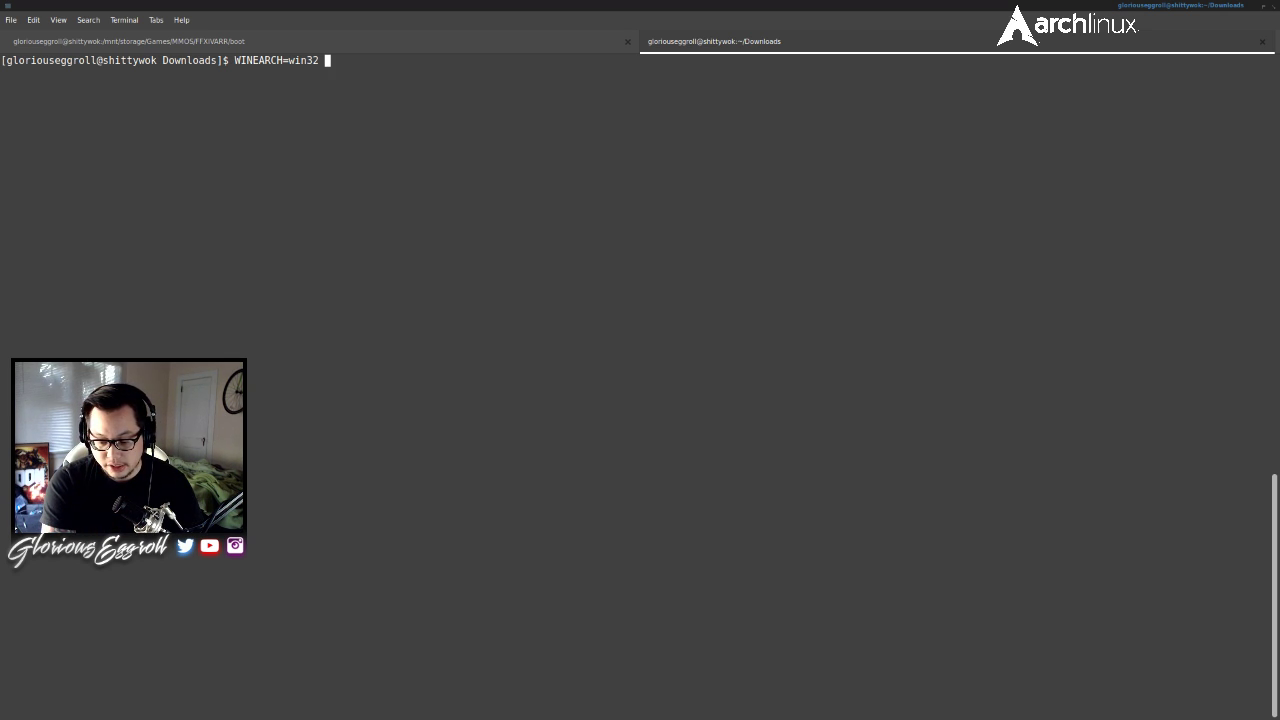
{"action": "type", "text": "WINE"}
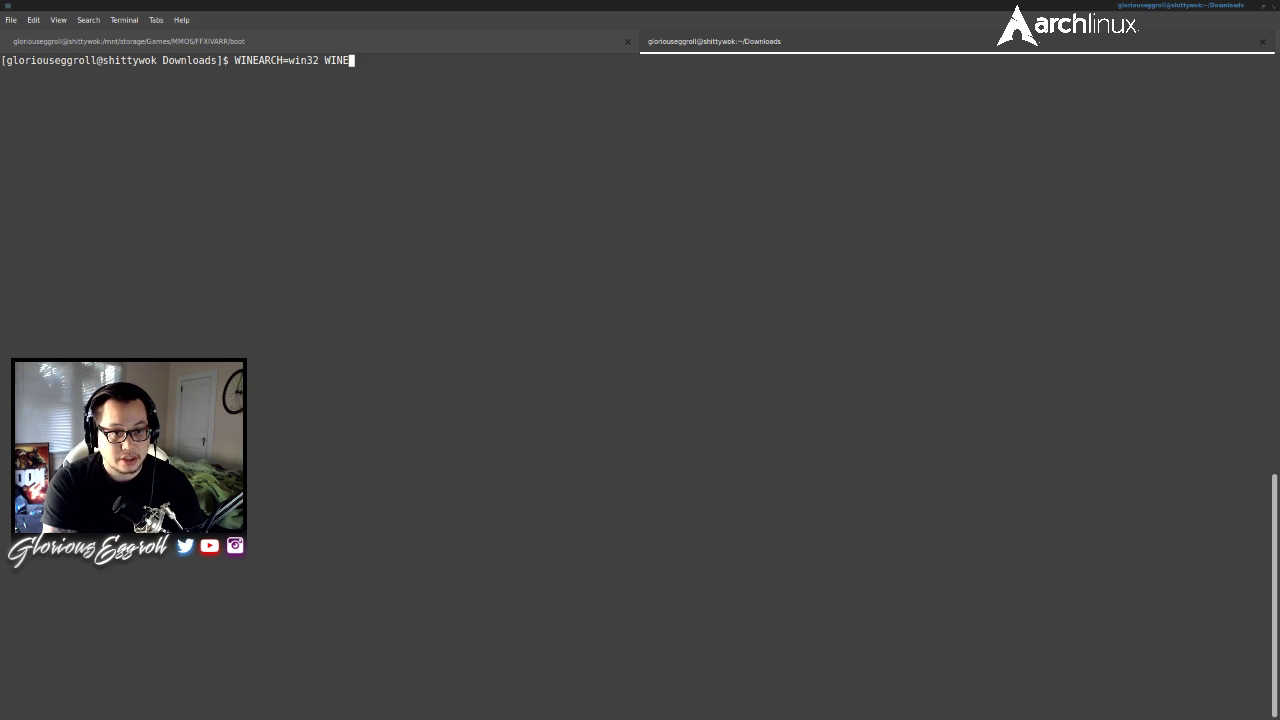
{"action": "type", "text": "PREFIX"}
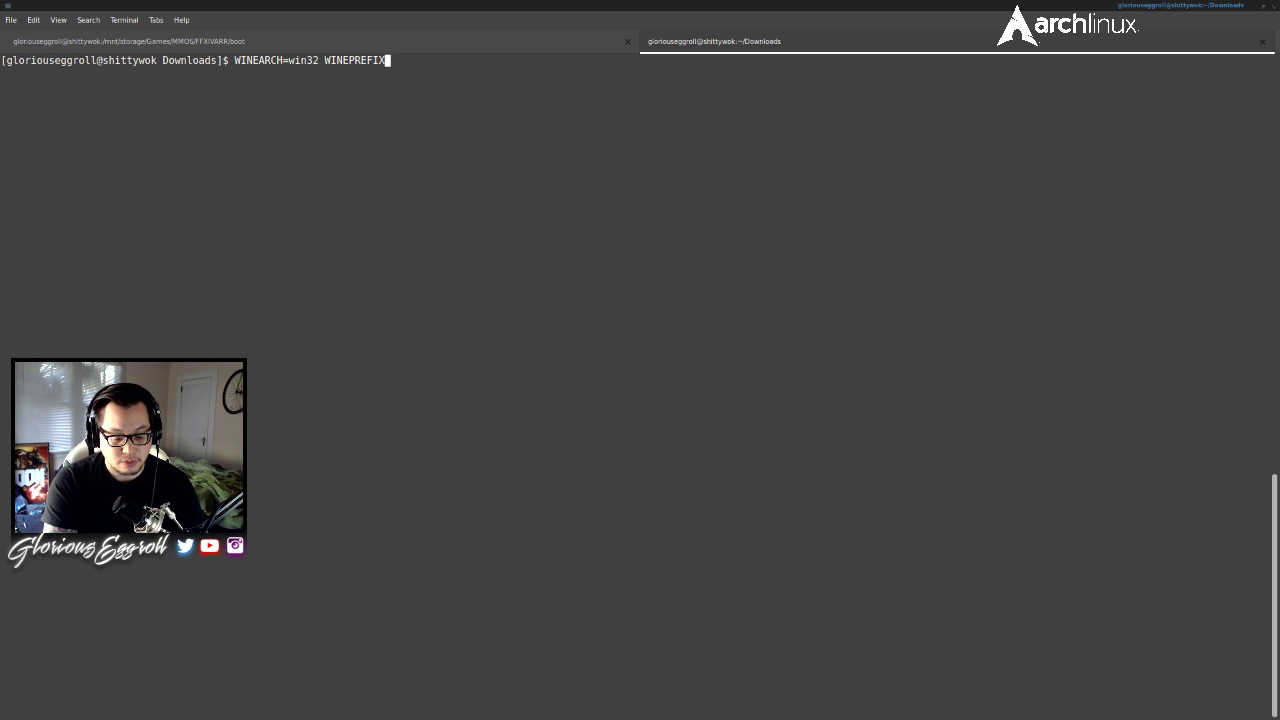
{"action": "type", "text": "="}
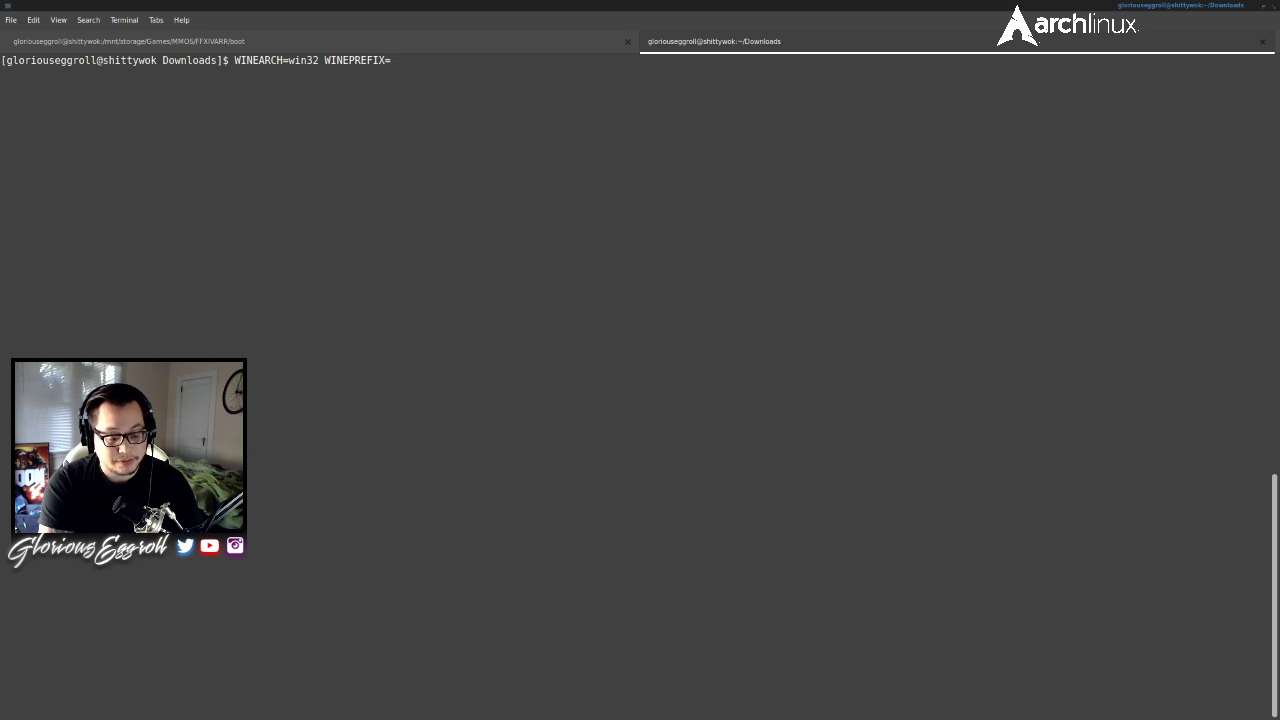
{"action": "type", "text": "~"}
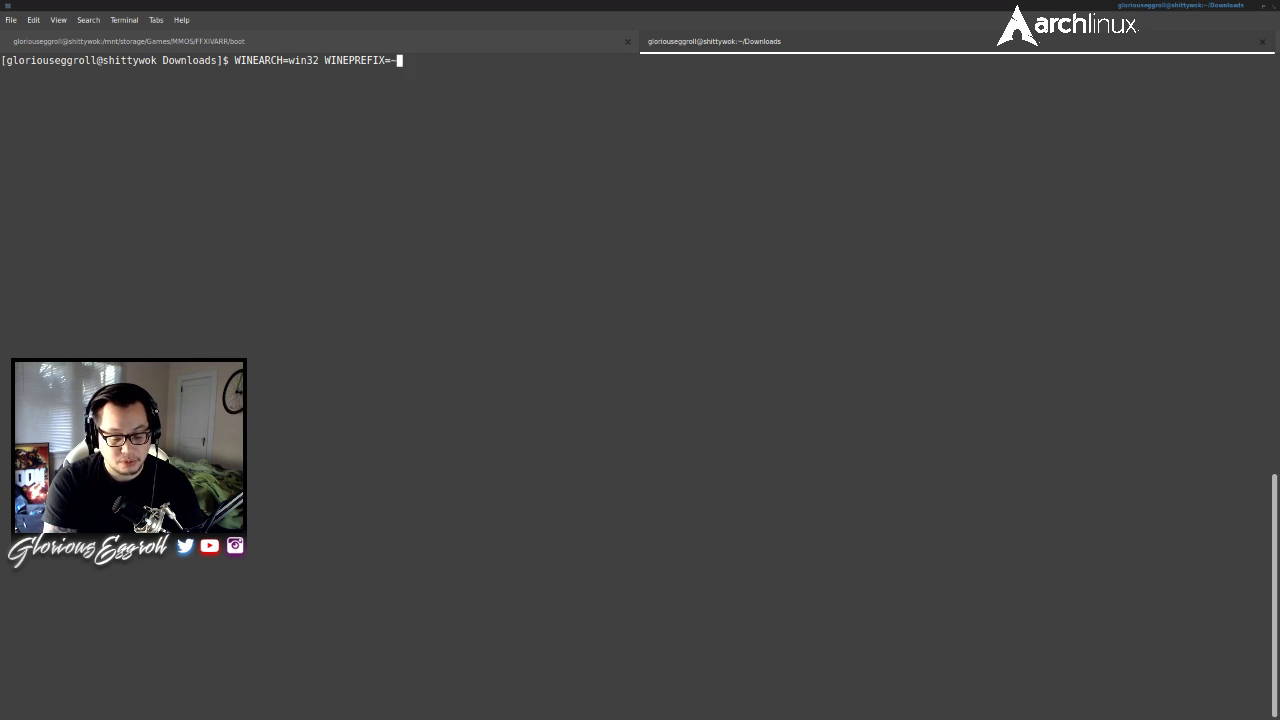
{"action": "type", "text": "/."}
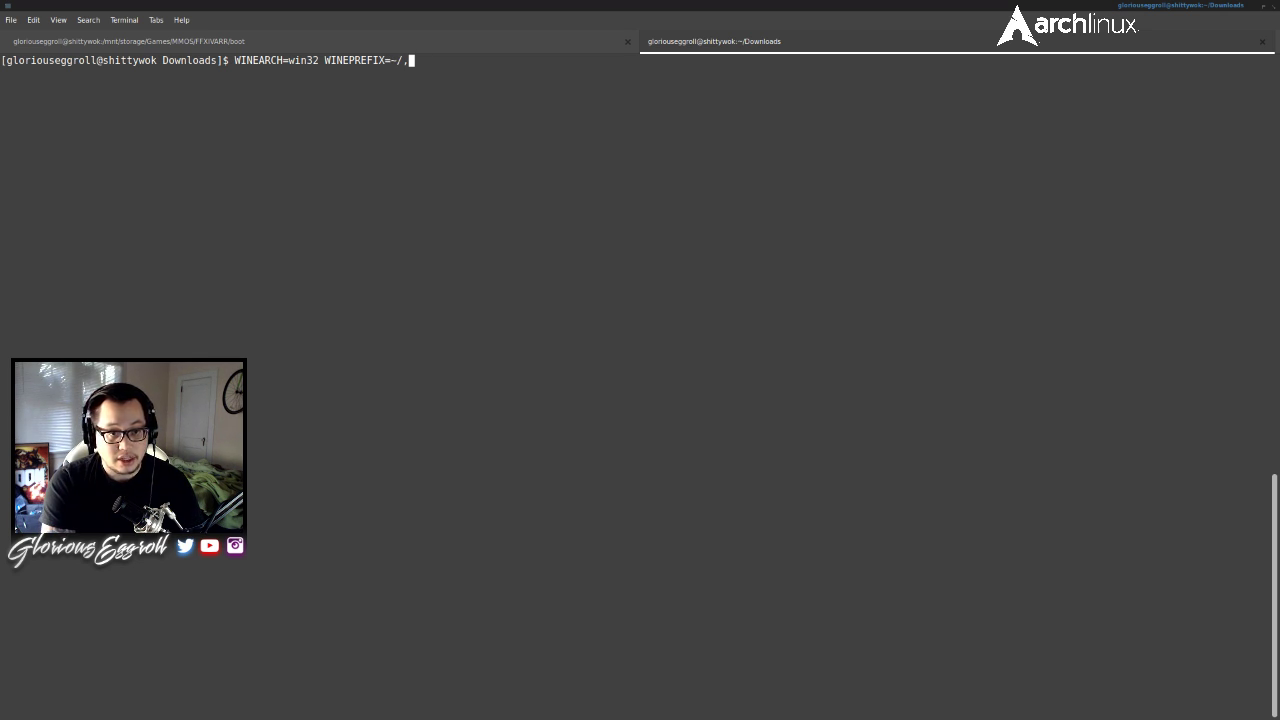
{"action": "type", "text": "ffxiv"}
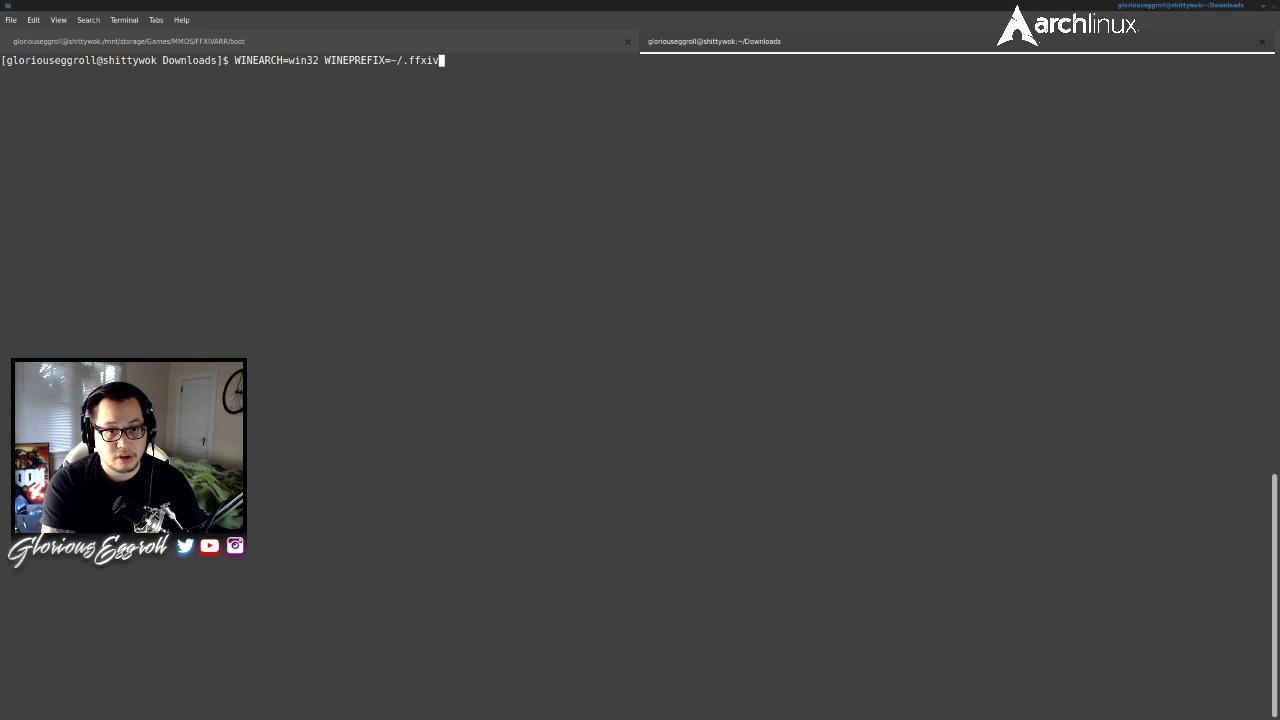
{"action": "key", "text": "Left"}
{"action": "key", "text": "Left"}
{"action": "key", "text": "Left"}
{"action": "key", "text": "Left"}
{"action": "key", "text": "Left"}
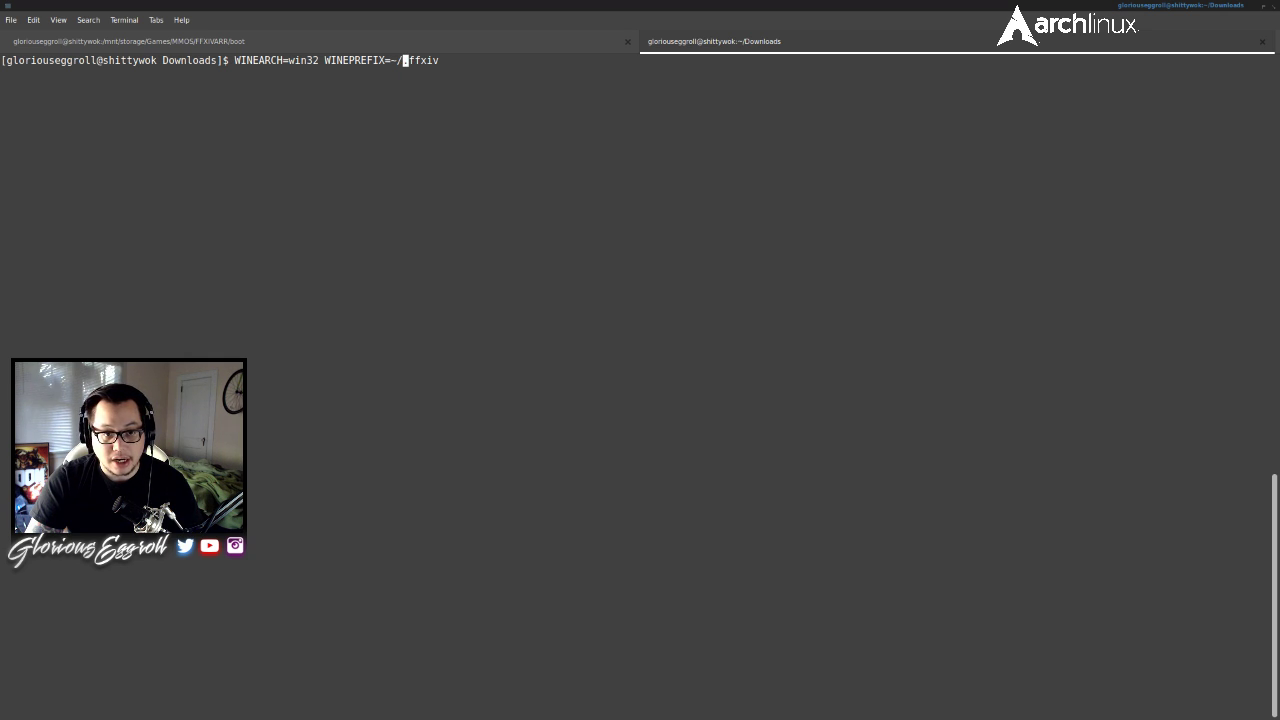
{"action": "key", "text": "BackSpace"}
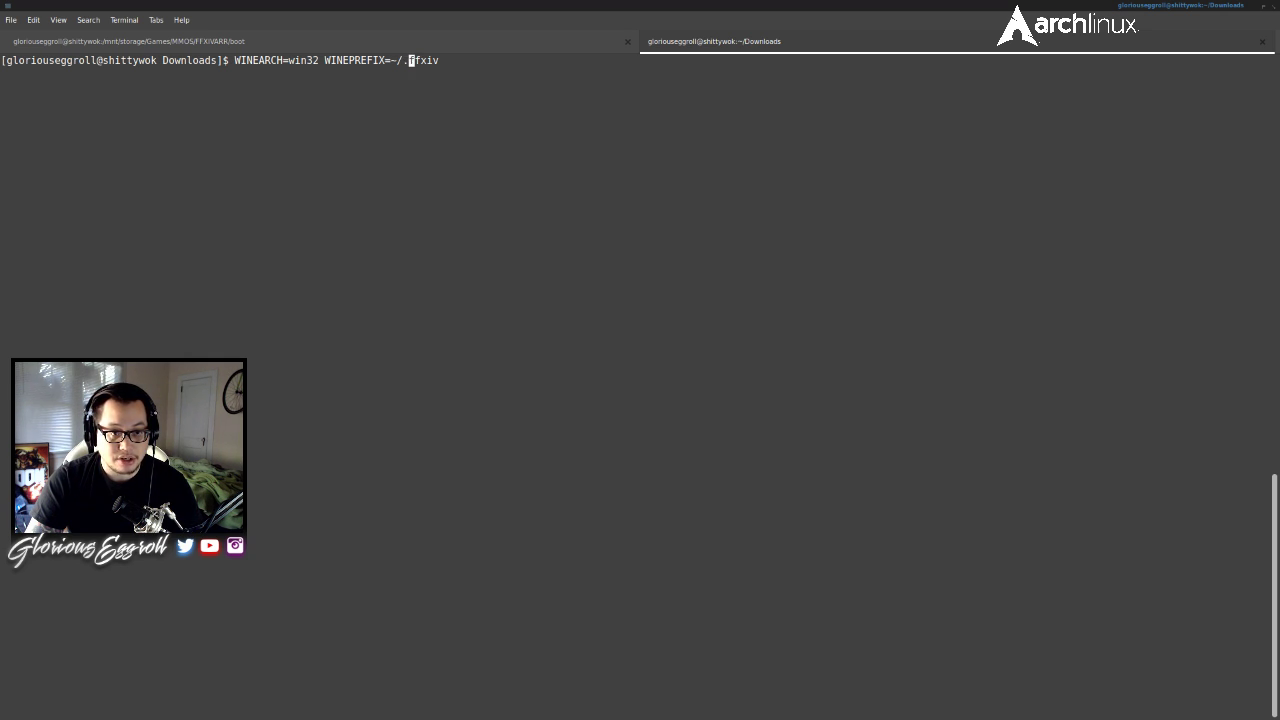
{"action": "type", "text": "."}
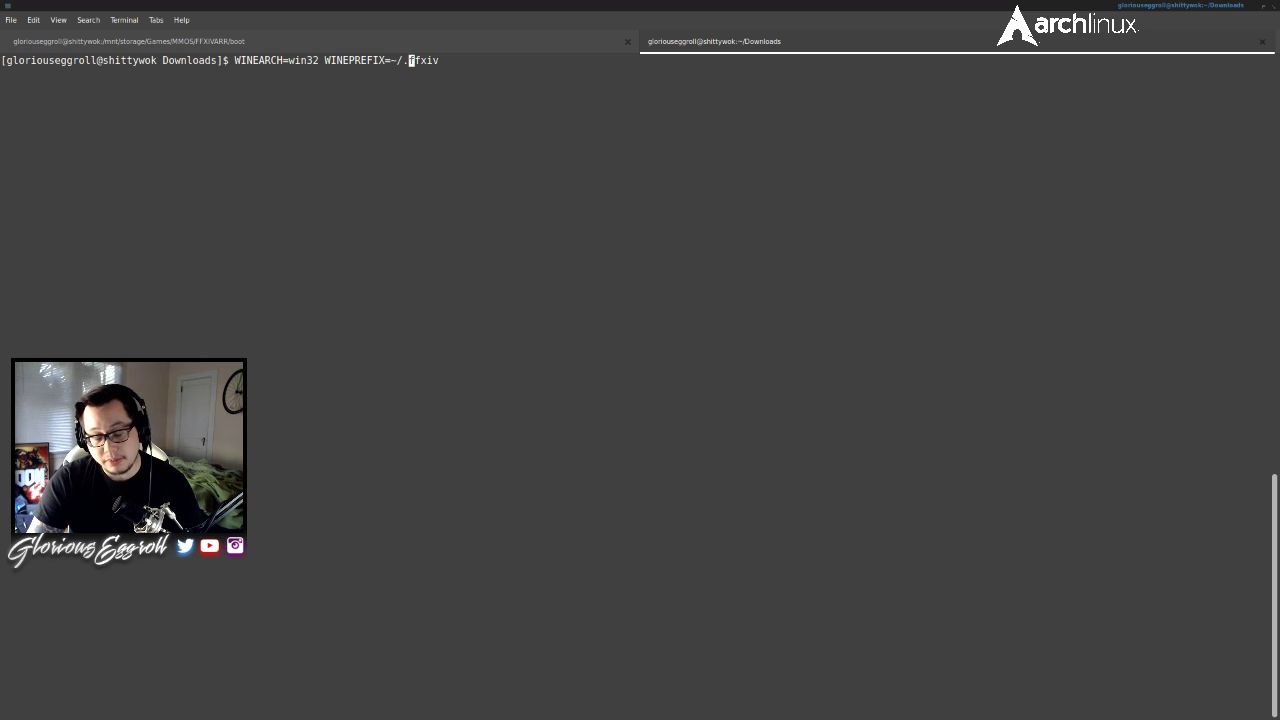
{"action": "key", "text": "Right"}
{"action": "key", "text": "Right"}
{"action": "key", "text": "Right"}
{"action": "key", "text": "Right"}
{"action": "key", "text": "Right"}
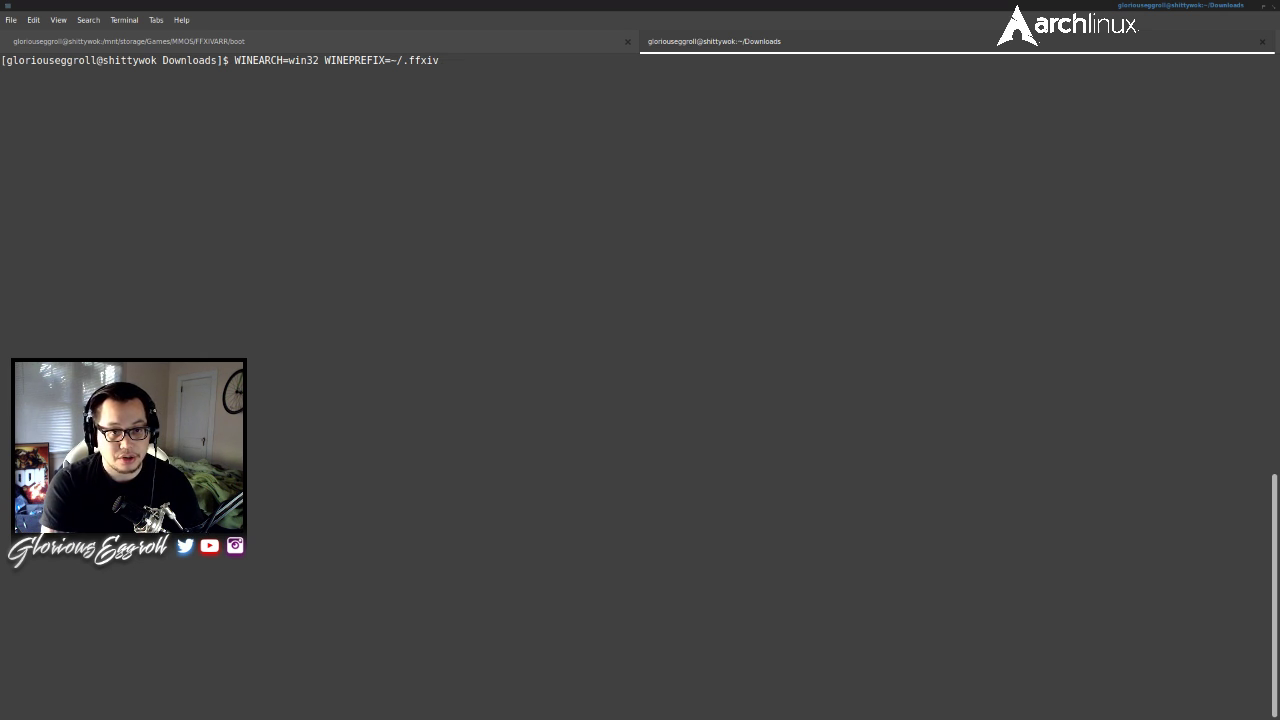
{"action": "type", "text": "winecfg"}
{"action": "key", "text": "Return"}
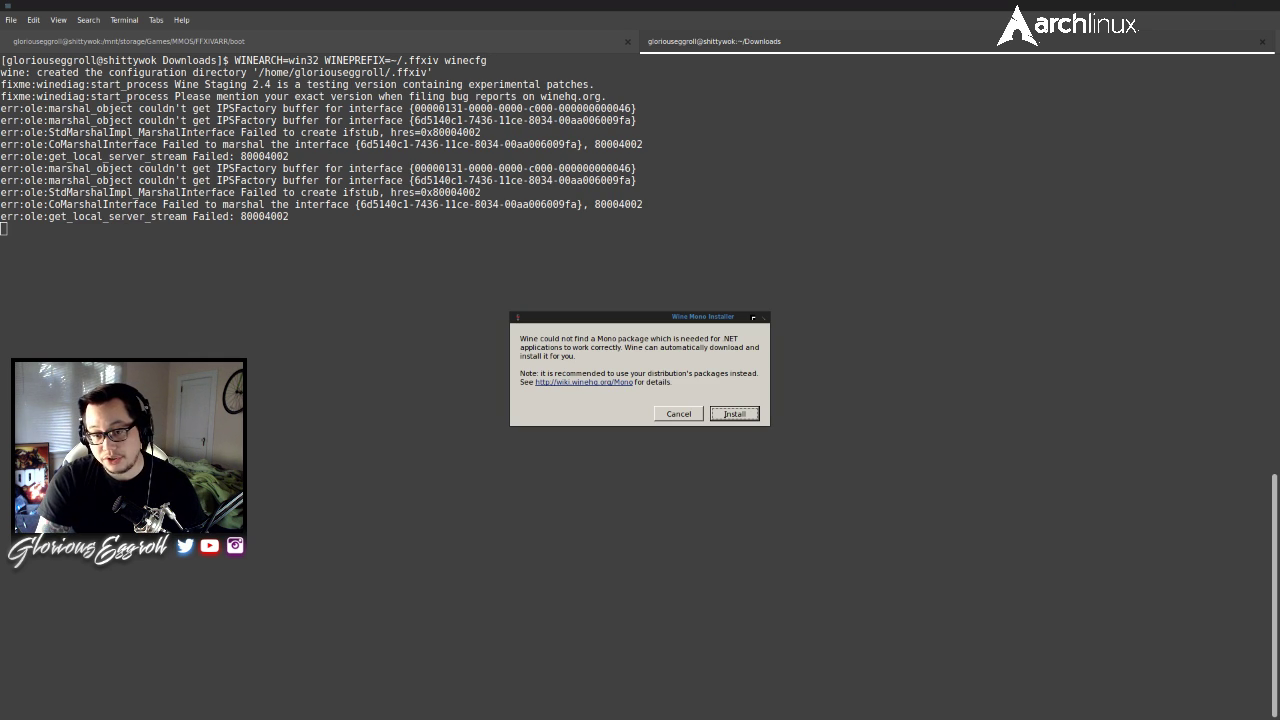
{"action": "key", "text": "Return"}
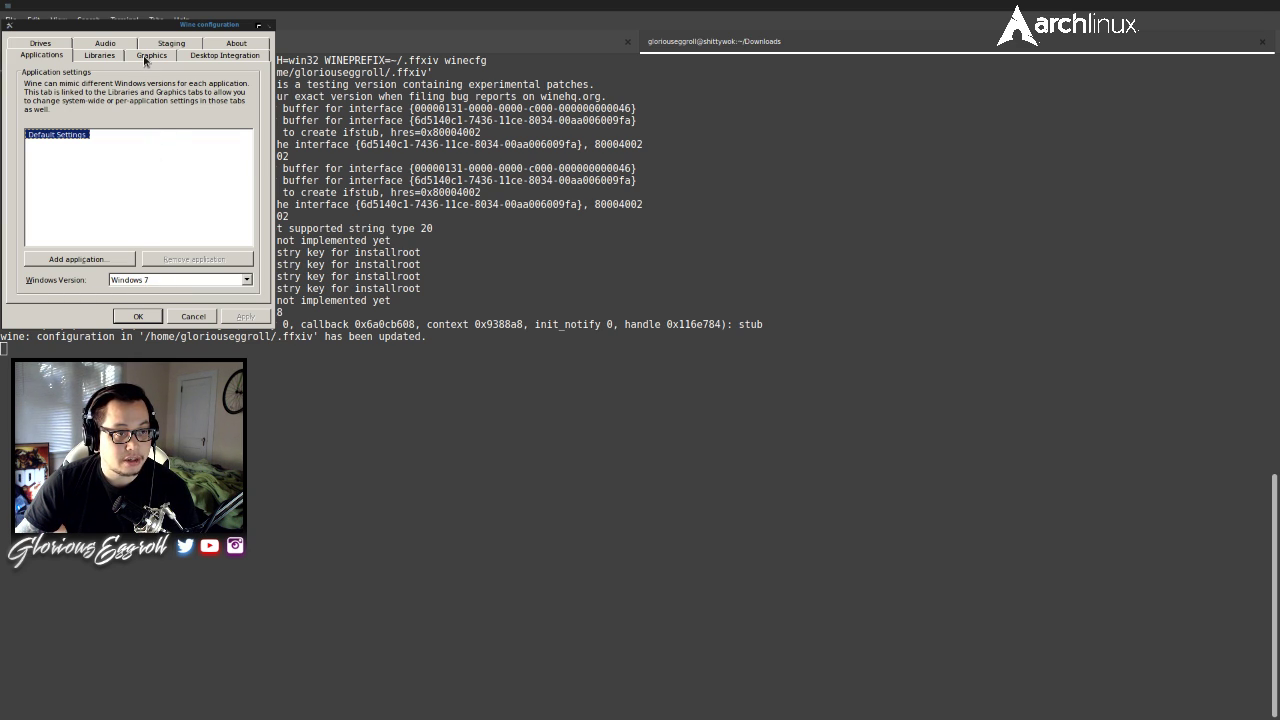
- Enable virtual desktop emulation in the Wine graphics settings with a desktop size of 1920 x 1080, and apply it
{"action": "left_click", "coordinate": [145, 59]}
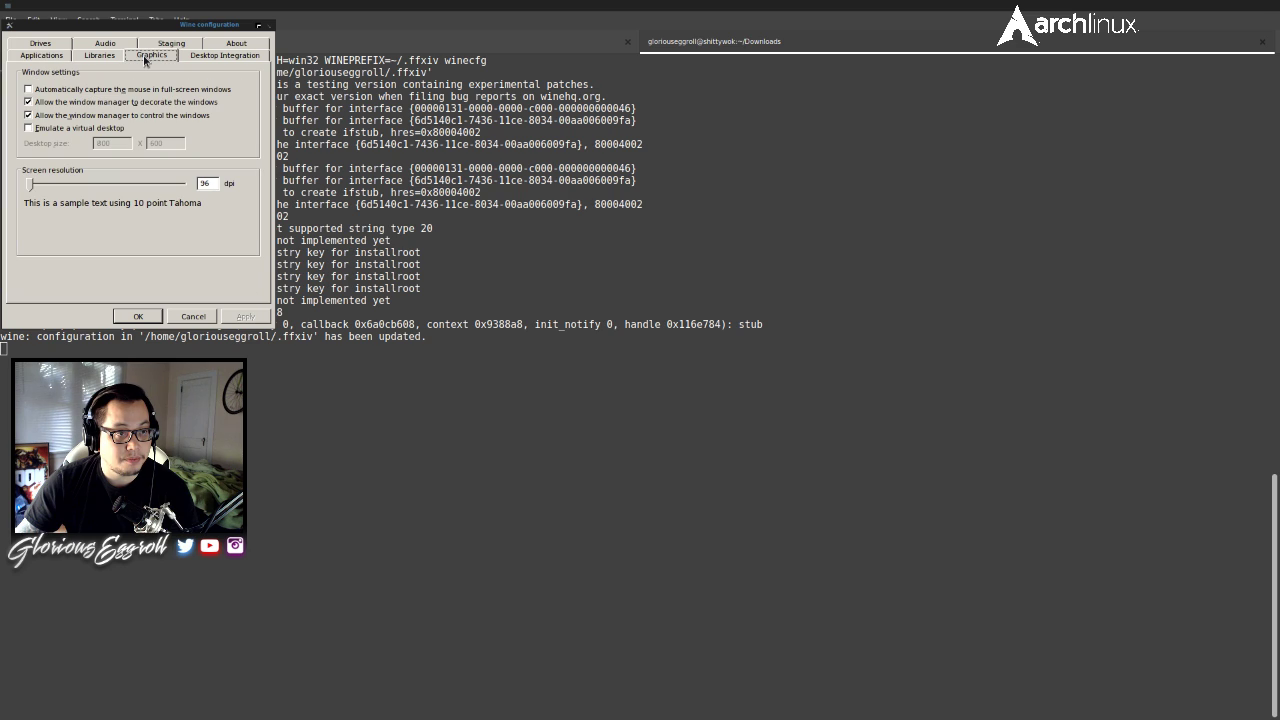
{"action": "left_click", "coordinate": [101, 133]}
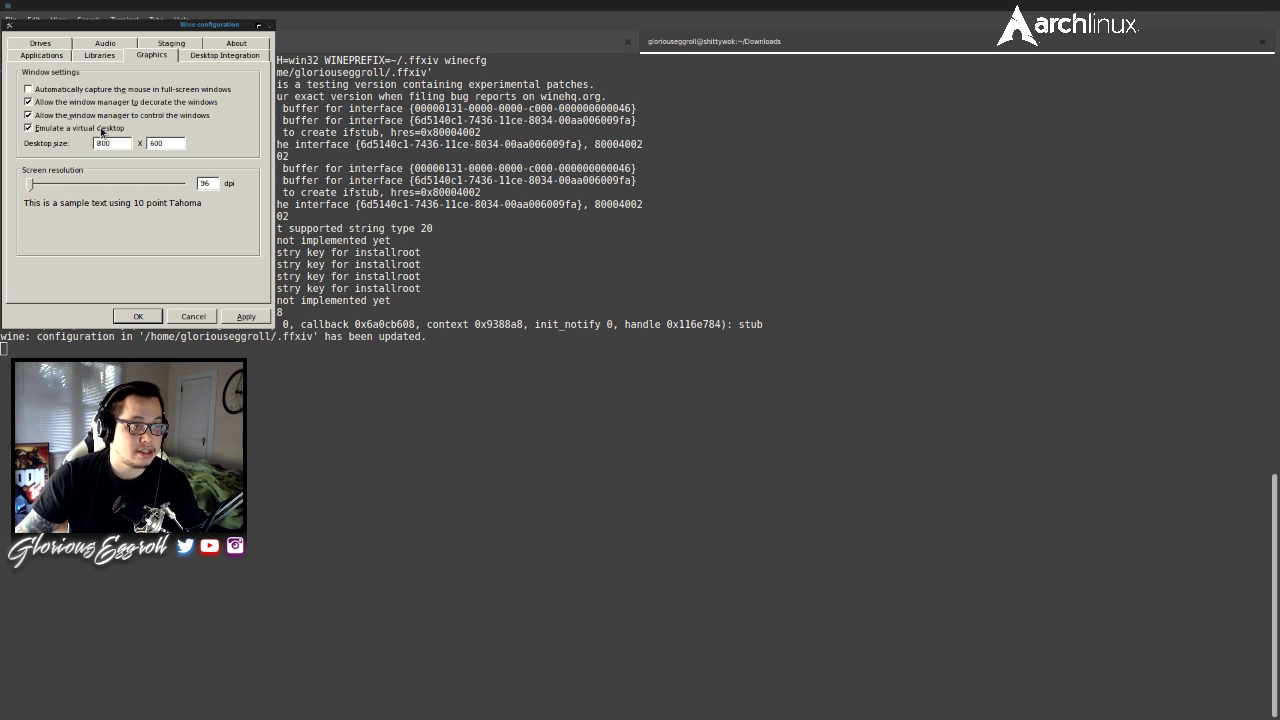
{"action": "double_click", "coordinate": [108, 145]}
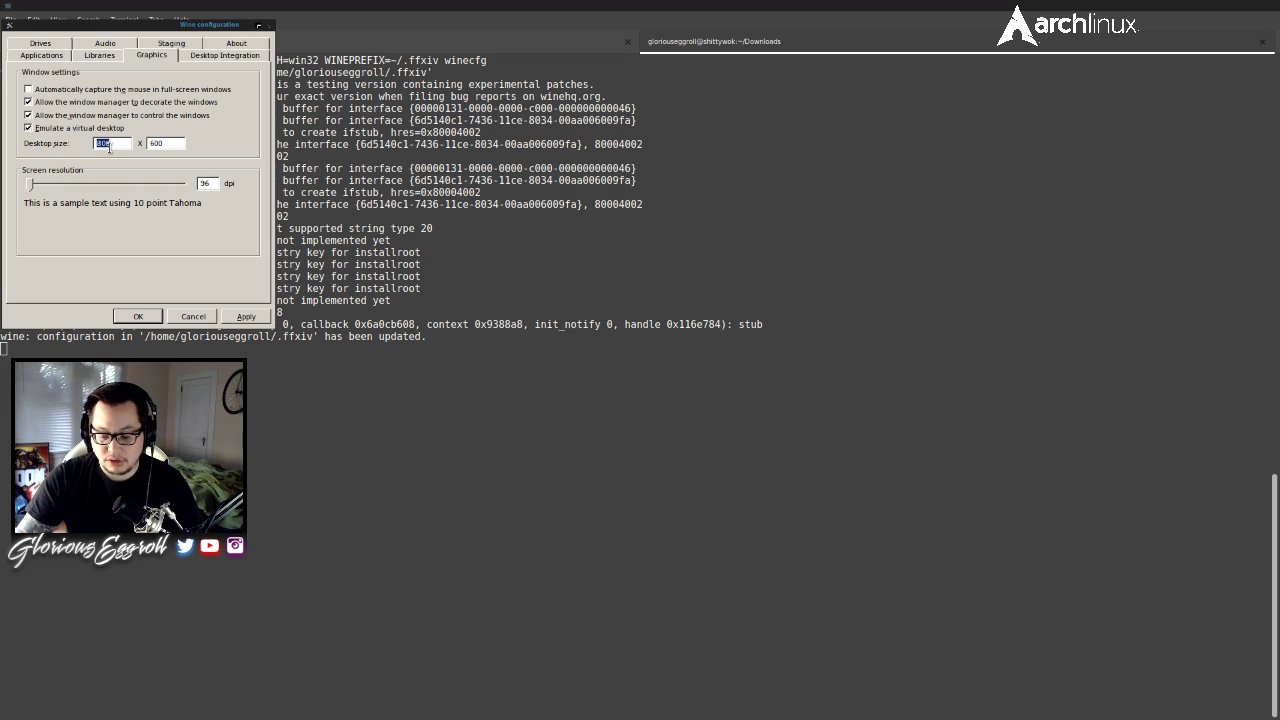
{"action": "type", "text": "1920"}
{"action": "key", "text": "Tab"}
{"action": "type", "text": "1080"}
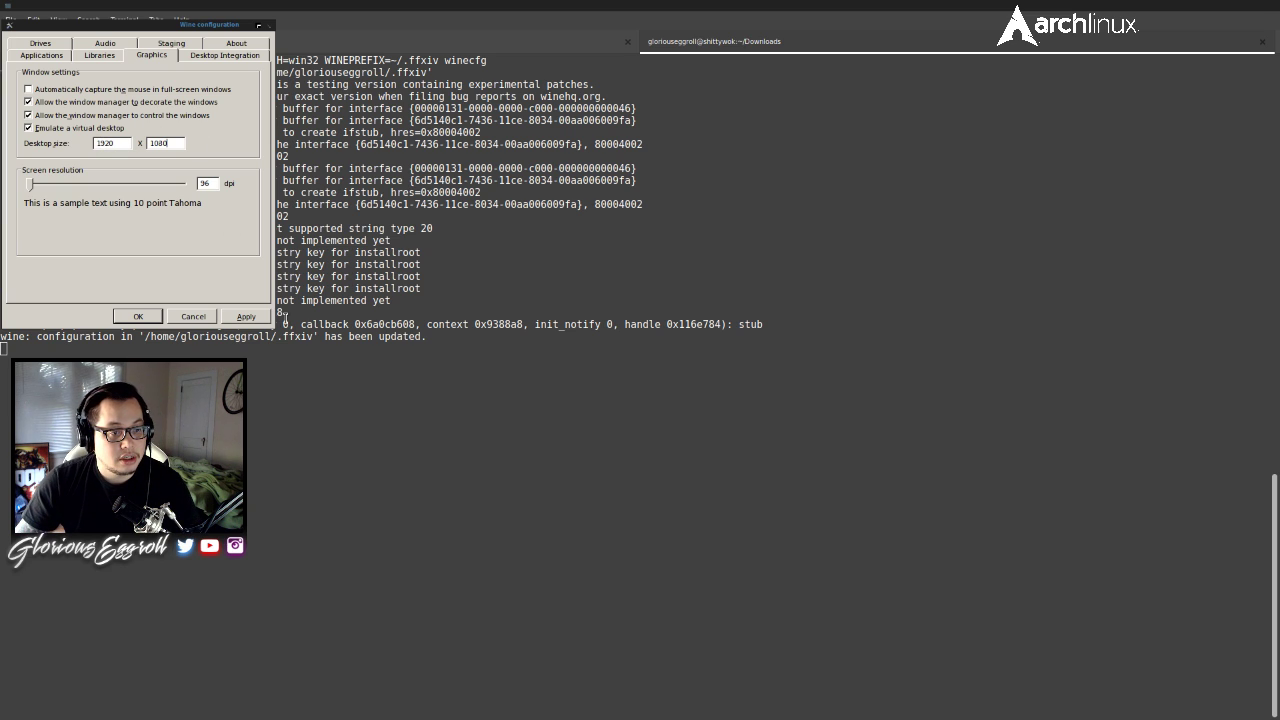
{"action": "left_click", "coordinate": [250, 319]}
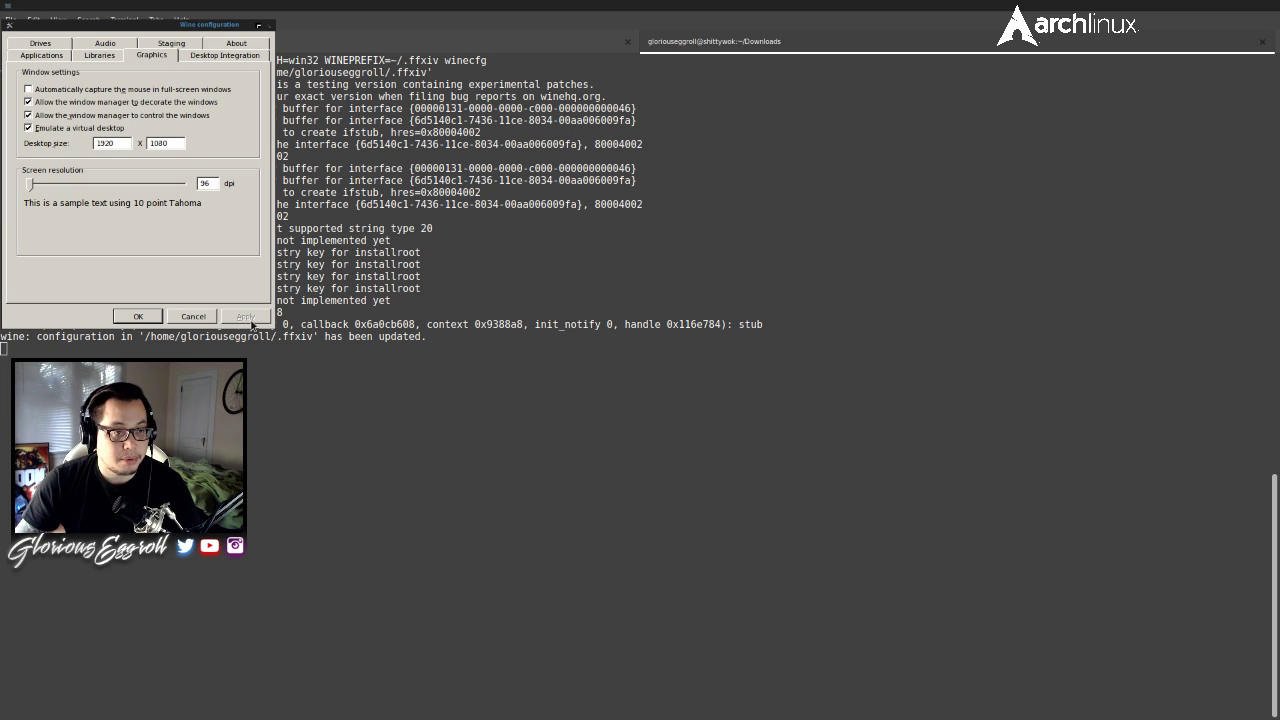
- Enable CSMT for better graphic performance in the staging settings and close the Wine configuration
{"action": "left_click", "coordinate": [160, 44]}
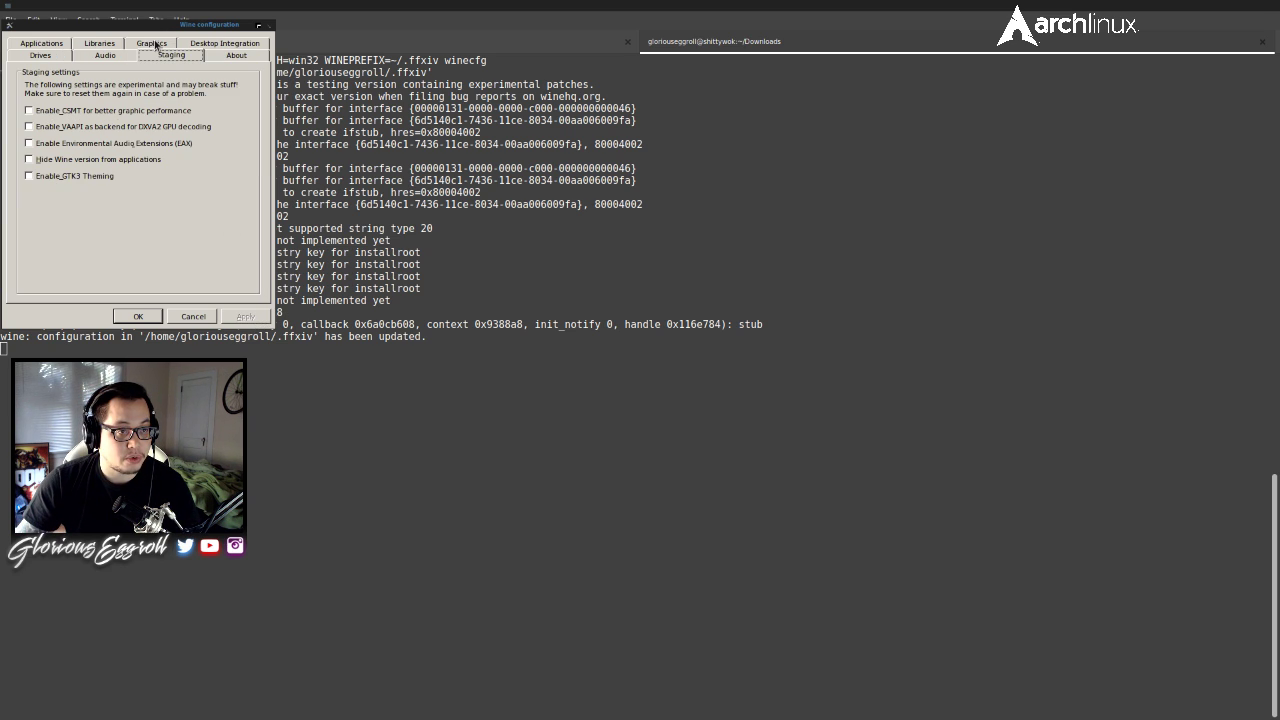
{"action": "left_click", "coordinate": [30, 111]}
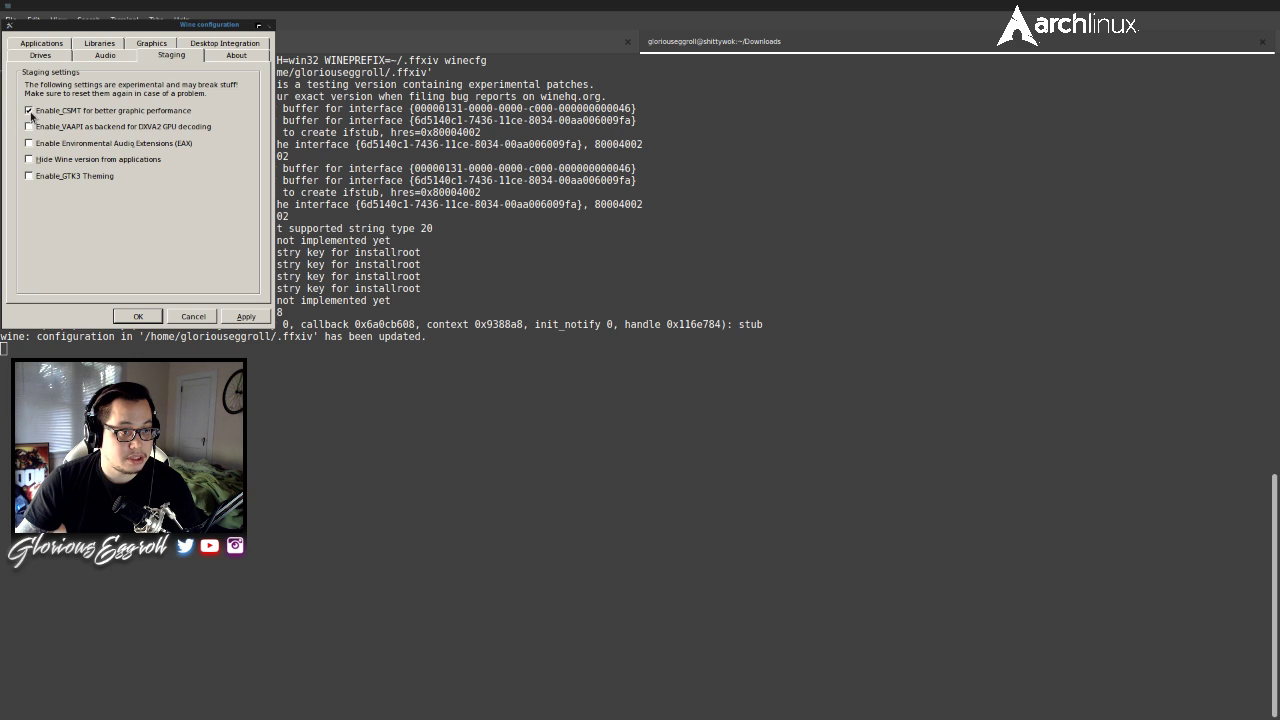
{"action": "left_click", "coordinate": [134, 316]}
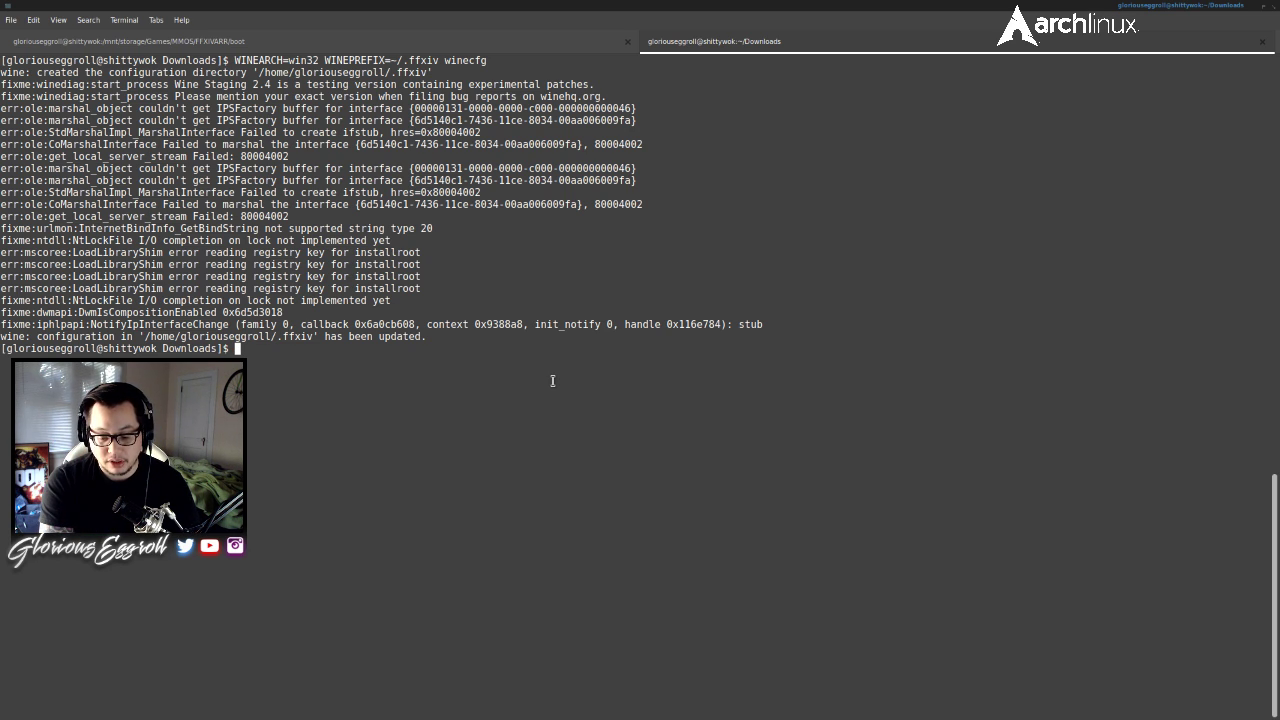
- Install xact and xinput into the 32-bit ~/.ffxiv prefix with winetricks
{"action": "key", "text": "Up"}
{"action": "key", "text": "BackSpace"}
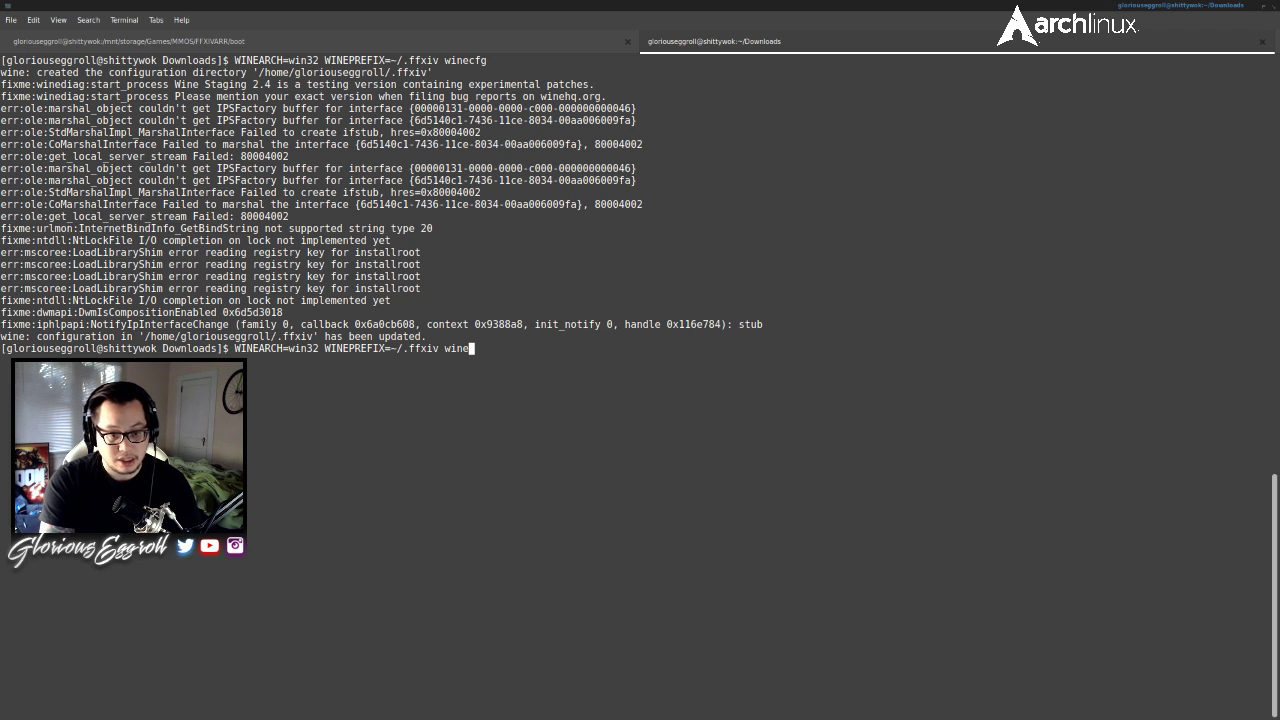
{"action": "type", "text": "tricks "}
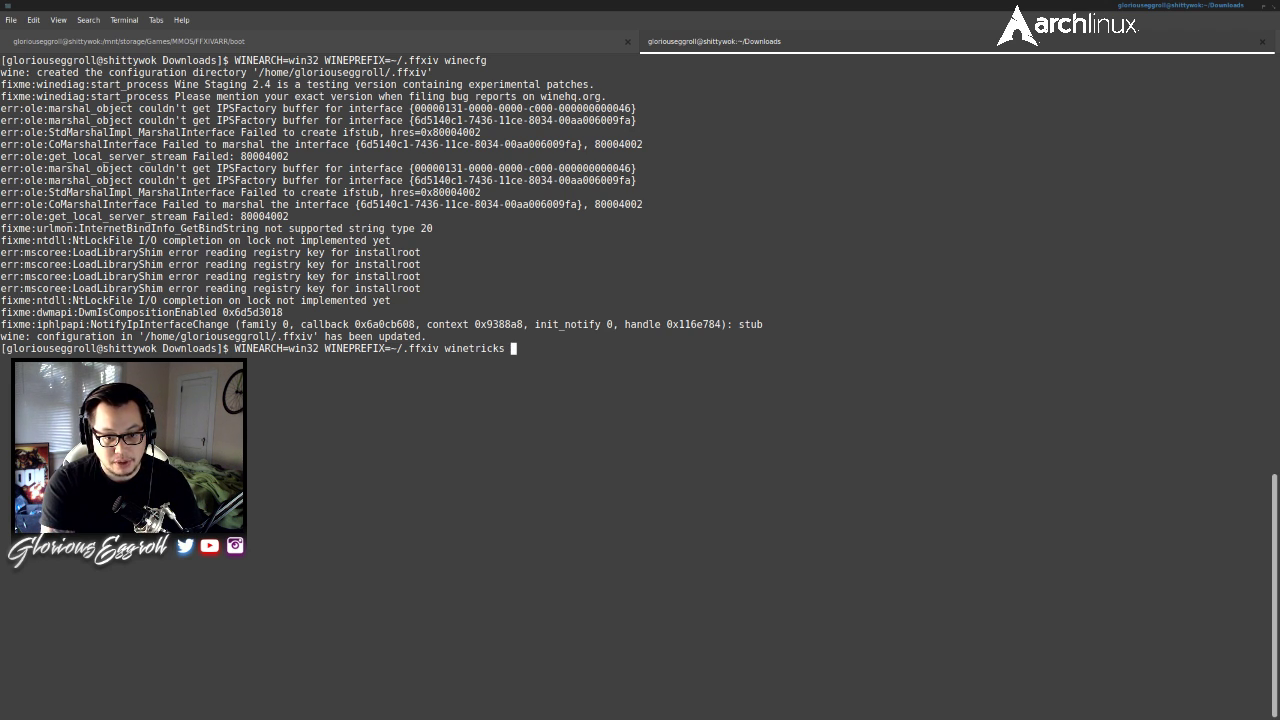
{"action": "type", "text": "Xast xinput"}
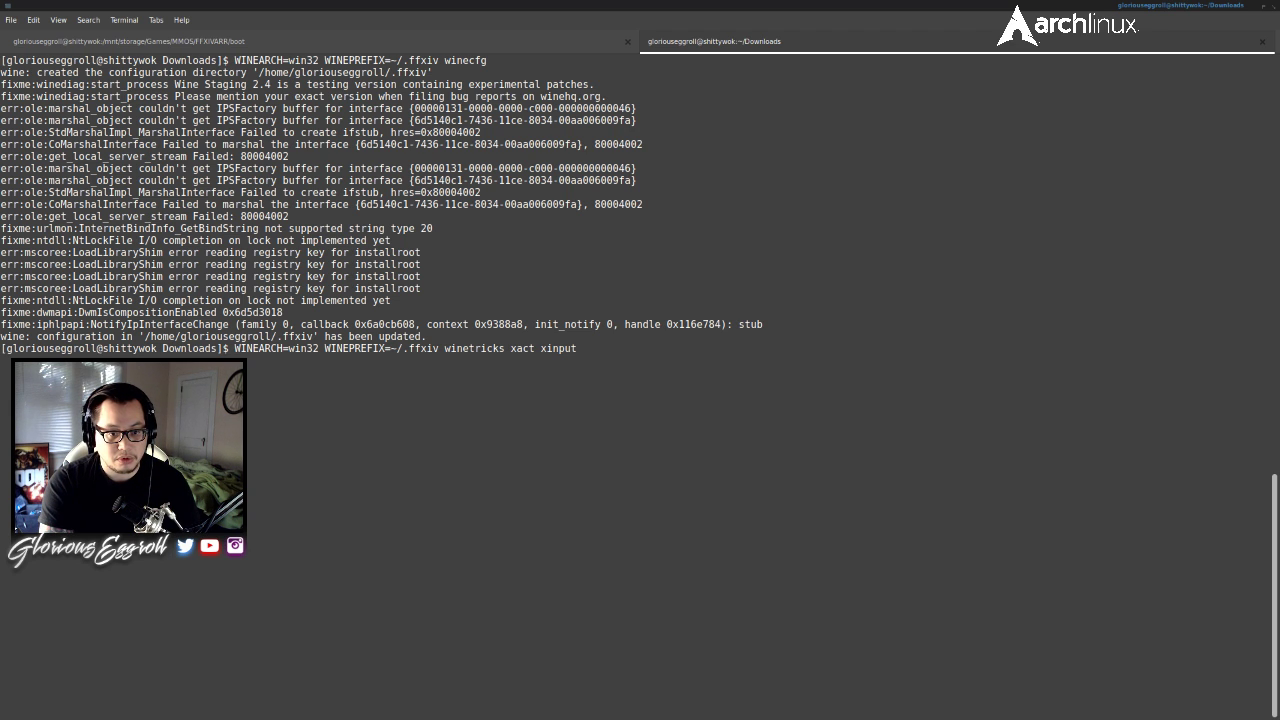
{"action": "key", "text": "Return"}
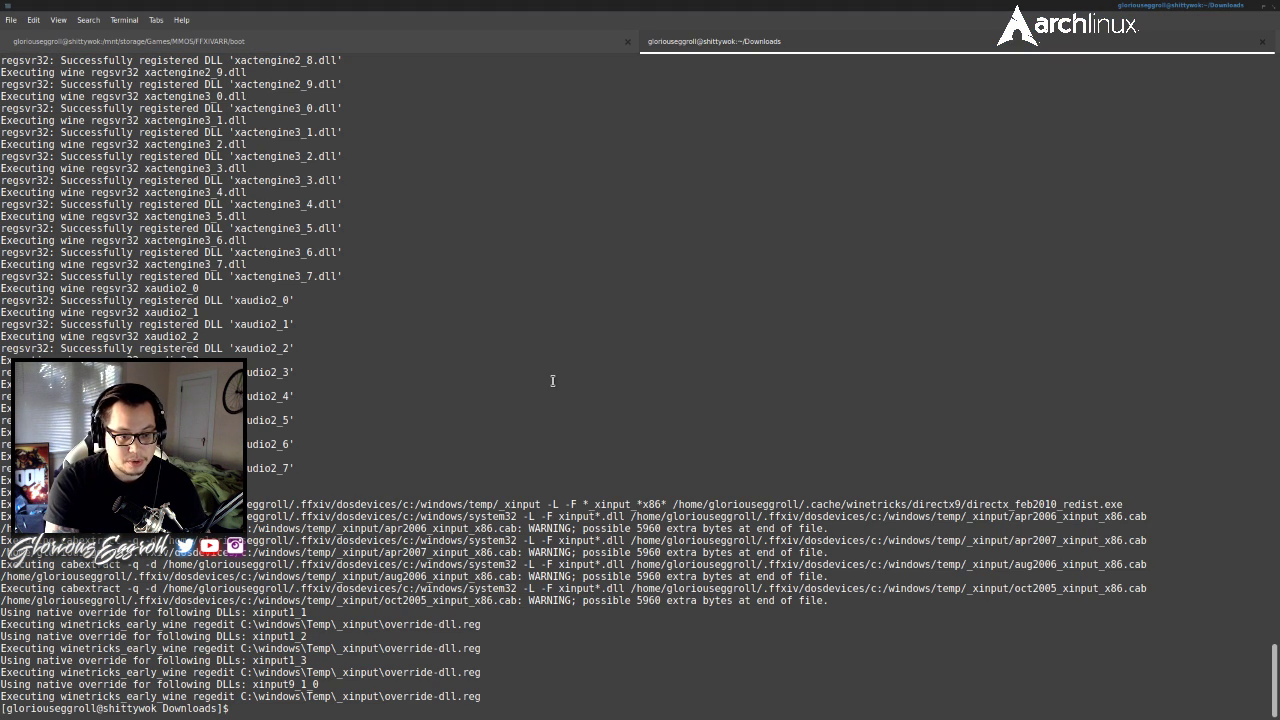
{"action": "key", "text": "Up"}
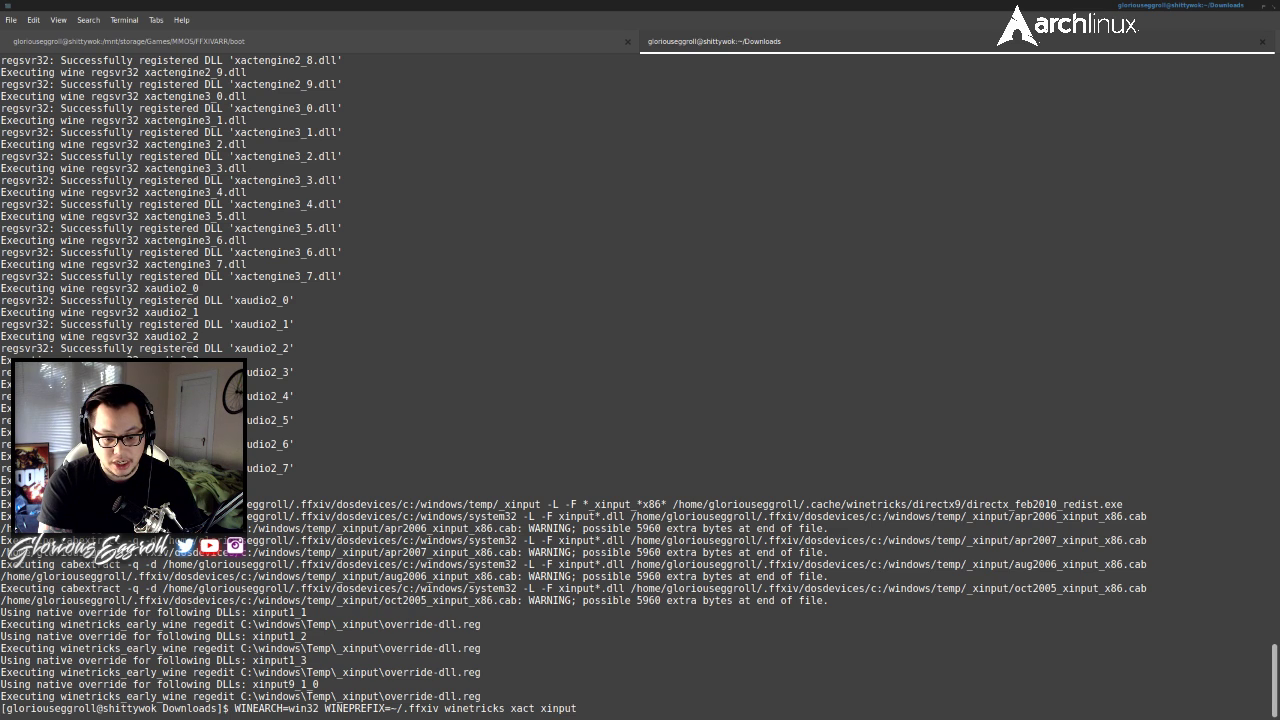
{"action": "key", "text": "BackSpace"}
{"action": "key", "text": "BackSpace"}
{"action": "key", "text": "BackSpace"}
{"action": "key", "text": "BackSpace"}
{"action": "key", "text": "BackSpace"}
{"action": "key", "text": "BackSpace"}
{"action": "key", "text": "BackSpace"}
{"action": "key", "text": "BackSpace"}
{"action": "key", "text": "BackSpace"}
{"action": "key", "text": "BackSpace"}
{"action": "key", "text": "BackSpace"}
{"action": "key", "text": "BackSpace"}
{"action": "key", "text": "BackSpace"}
{"action": "key", "text": "BackSpace"}
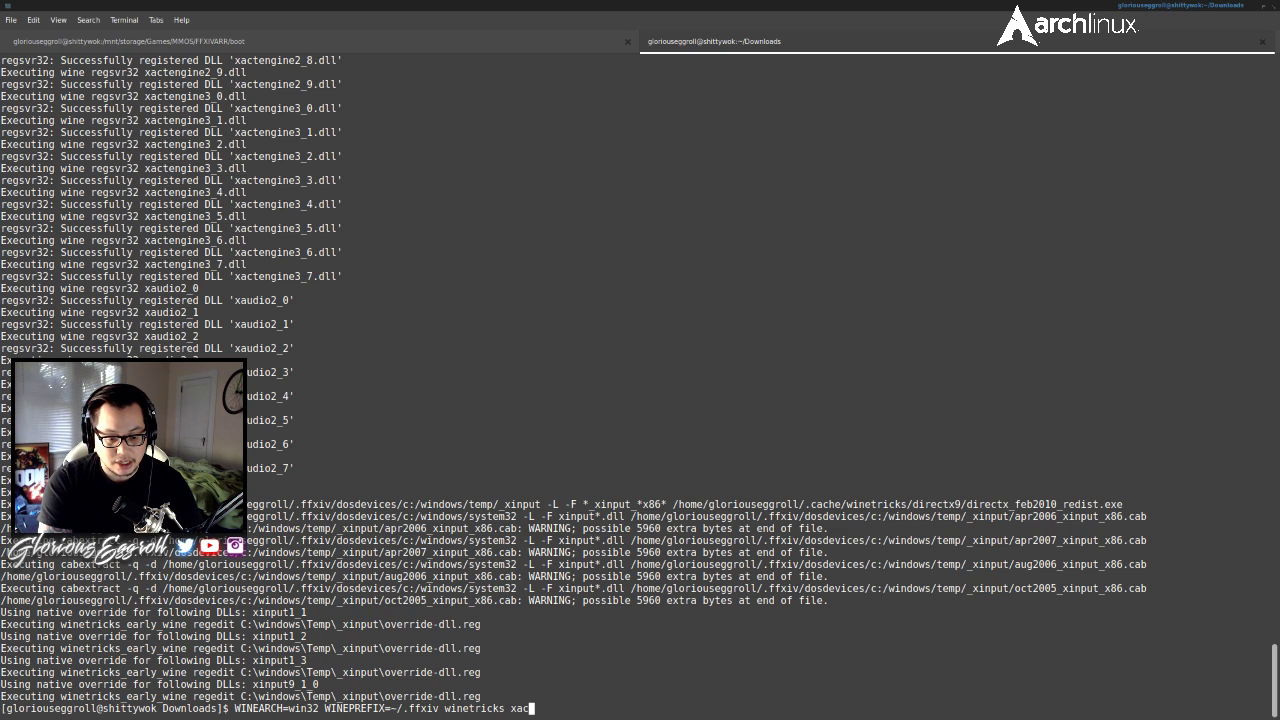
{"action": "key", "text": "BackSpace"}
{"action": "key", "text": "BackSpace"}
{"action": "key", "text": "BackSpace"}
{"action": "key", "text": "BackSpace"}
{"action": "key", "text": "BackSpace"}
{"action": "key", "text": "BackSpace"}
{"action": "key", "text": "BackSpace"}
{"action": "key", "text": "BackSpace"}
{"action": "key", "text": "BackSpace"}
{"action": "key", "text": "BackSpace"}
{"action": "key", "text": "BackSpace"}
{"action": "key", "text": "BackSpace"}
{"action": "key", "text": "BackSpace"}
{"action": "key", "text": "BackSpace"}
{"action": "key", "text": "BackSpace"}
{"action": "key", "text": "BackSpace"}
{"action": "key", "text": "BackSpace"}
{"action": "key", "text": "BackSpace"}
{"action": "key", "text": "BackSpace"}
{"action": "key", "text": "BackSpace"}
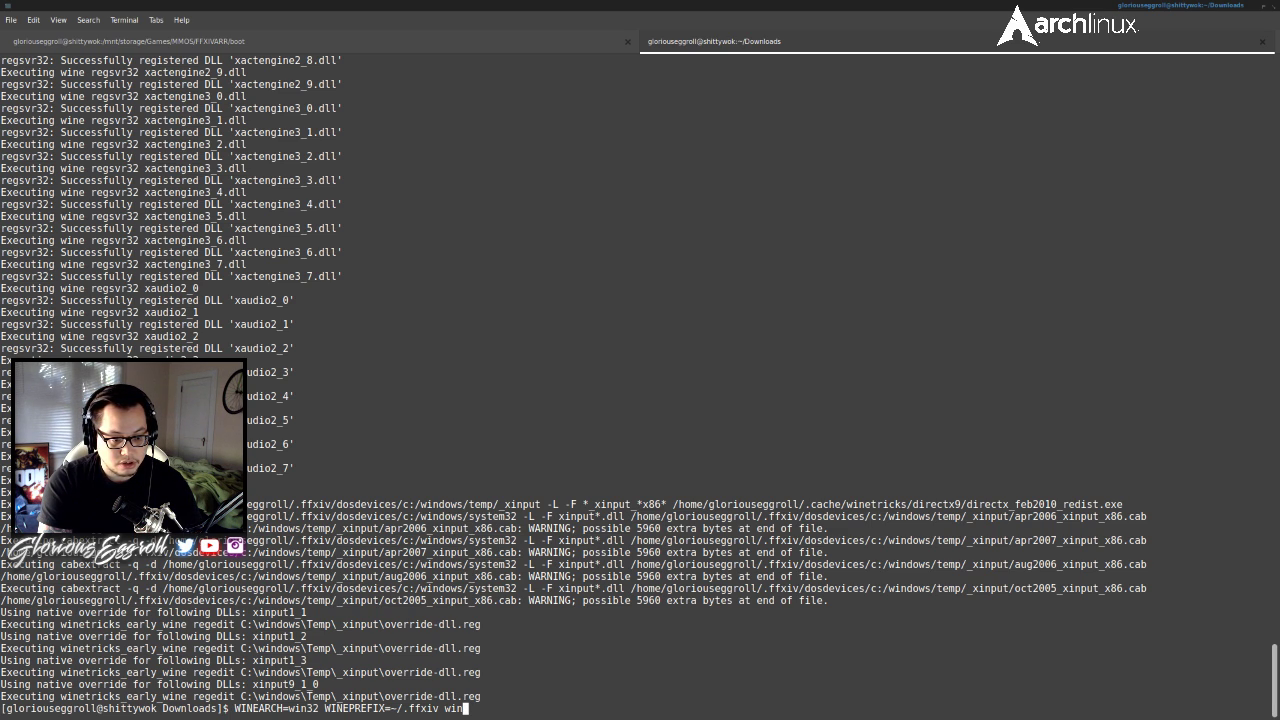
{"action": "key", "text": "BackSpace"}
{"action": "key", "text": "BackSpace"}
{"action": "key", "text": "BackSpace"}
{"action": "key", "text": "BackSpace"}
{"action": "key", "text": "BackSpace"}
{"action": "key", "text": "BackSpace"}
{"action": "key", "text": "BackSpace"}
{"action": "key", "text": "BackSpace"}
{"action": "key", "text": "BackSpace"}
{"action": "key", "text": "BackSpace"}
{"action": "key", "text": "BackSpace"}
{"action": "key", "text": "BackSpace"}
{"action": "key", "text": "BackSpace"}
{"action": "key", "text": "BackSpace"}
{"action": "key", "text": "BackSpace"}
{"action": "key", "text": "BackSpace"}
{"action": "key", "text": "BackSpace"}
{"action": "key", "text": "BackSpace"}
{"action": "key", "text": "BackSpace"}
{"action": "key", "text": "BackSpace"}
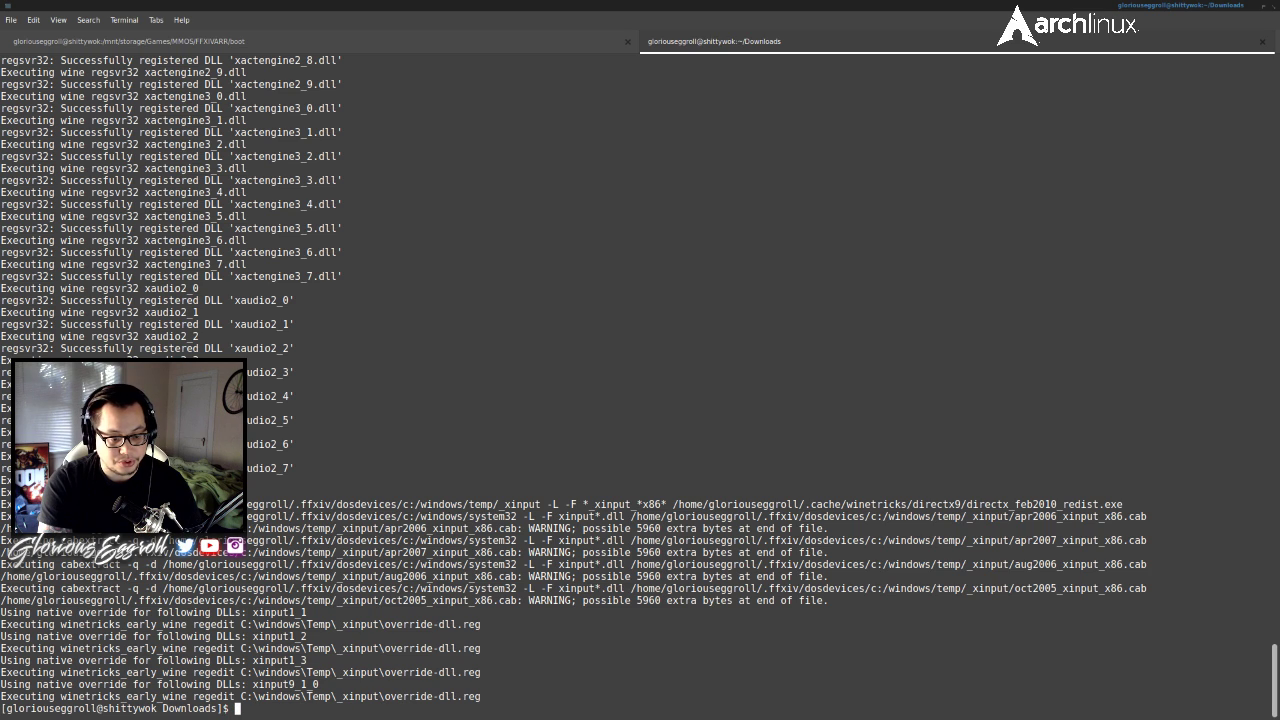
{"action": "type", "text": "cd /"}
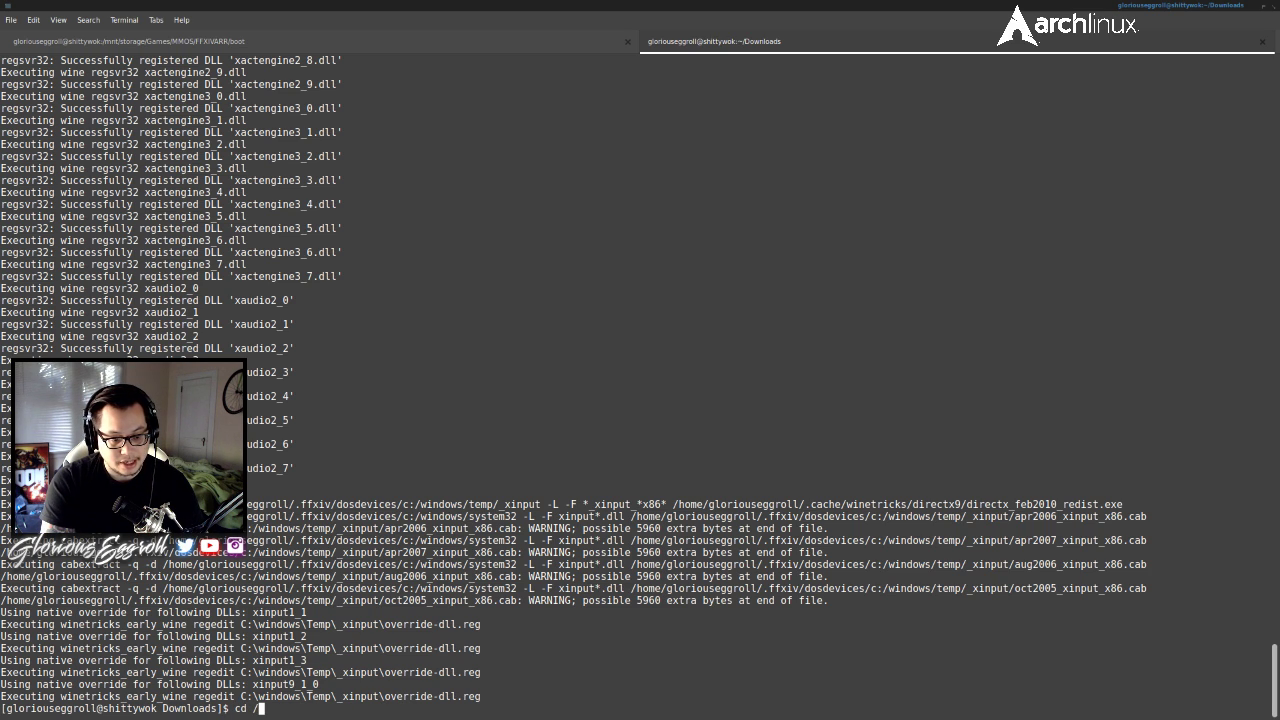
{"action": "key", "text": "BackSpace"}
{"action": "type", "text": "~"}
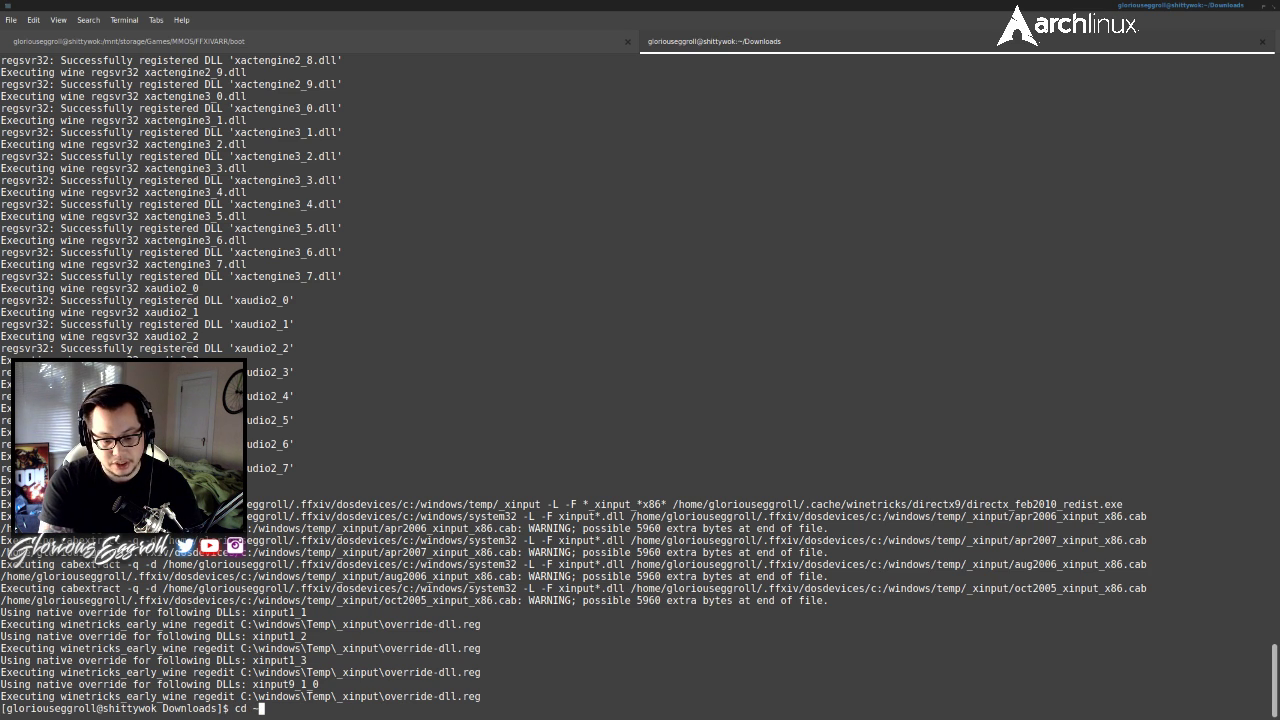
{"action": "type", "text": "/"}
{"action": "type", "text": "Dow"}
{"action": "key", "text": "Tab"}
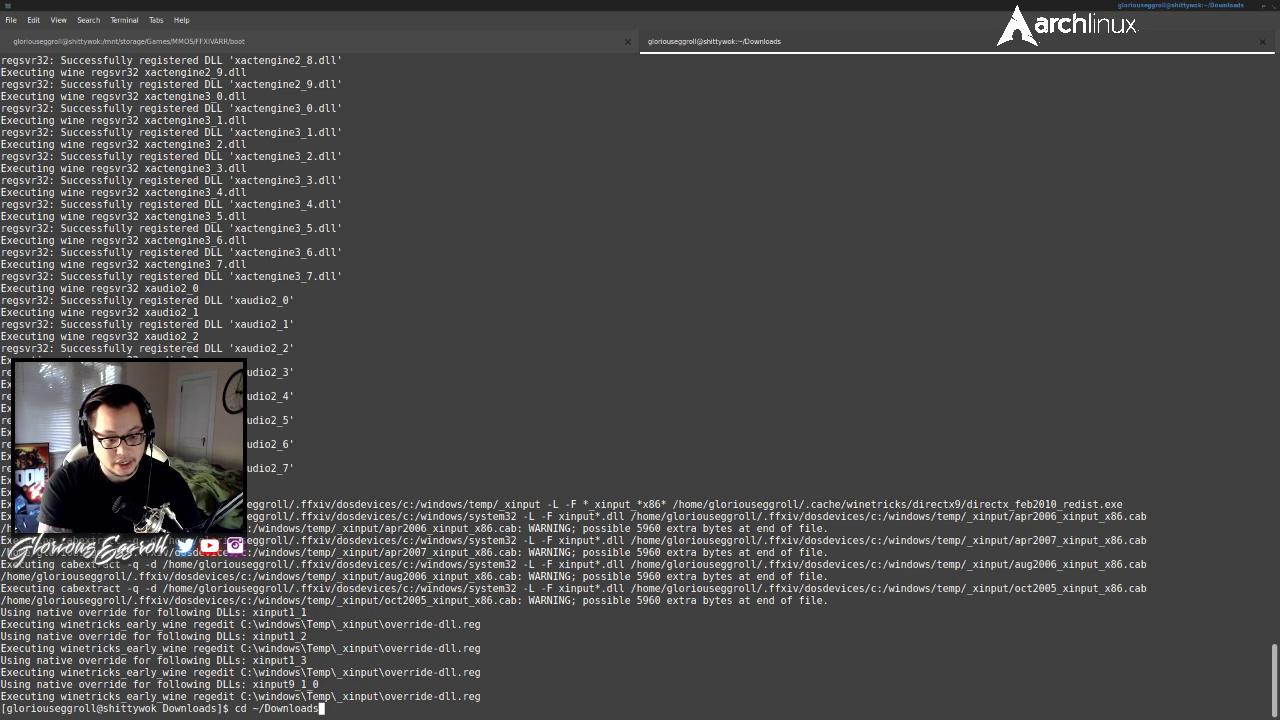
{"action": "key", "text": "BackSpace"}
{"action": "key", "text": "BackSpace"}
{"action": "key", "text": "BackSpace"}
{"action": "key", "text": "BackSpace"}
{"action": "key", "text": "BackSpace"}
{"action": "key", "text": "BackSpace"}
{"action": "key", "text": "BackSpace"}
{"action": "key", "text": "BackSpace"}
{"action": "key", "text": "BackSpace"}
{"action": "key", "text": "BackSpace"}
{"action": "key", "text": "BackSpace"}
{"action": "key", "text": "BackSpace"}
{"action": "key", "text": "BackSpace"}
{"action": "key", "text": "BackSpace"}
{"action": "key", "text": "BackSpace"}
{"action": "type", "text": "WINEARCH=win32 WINEPREFIX=~/.ffxiv winecfg"}
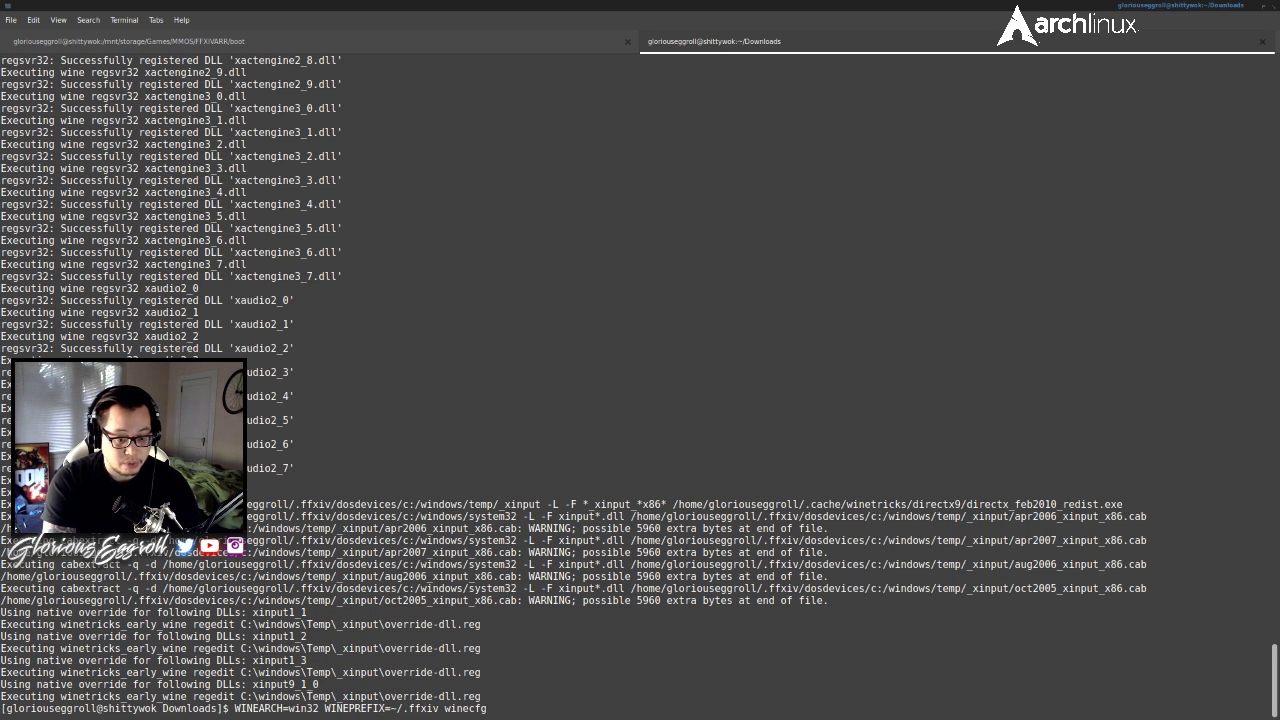
{"action": "key", "text": "BackSpace"}
{"action": "key", "text": "BackSpace"}
{"action": "key", "text": "BackSpace"}
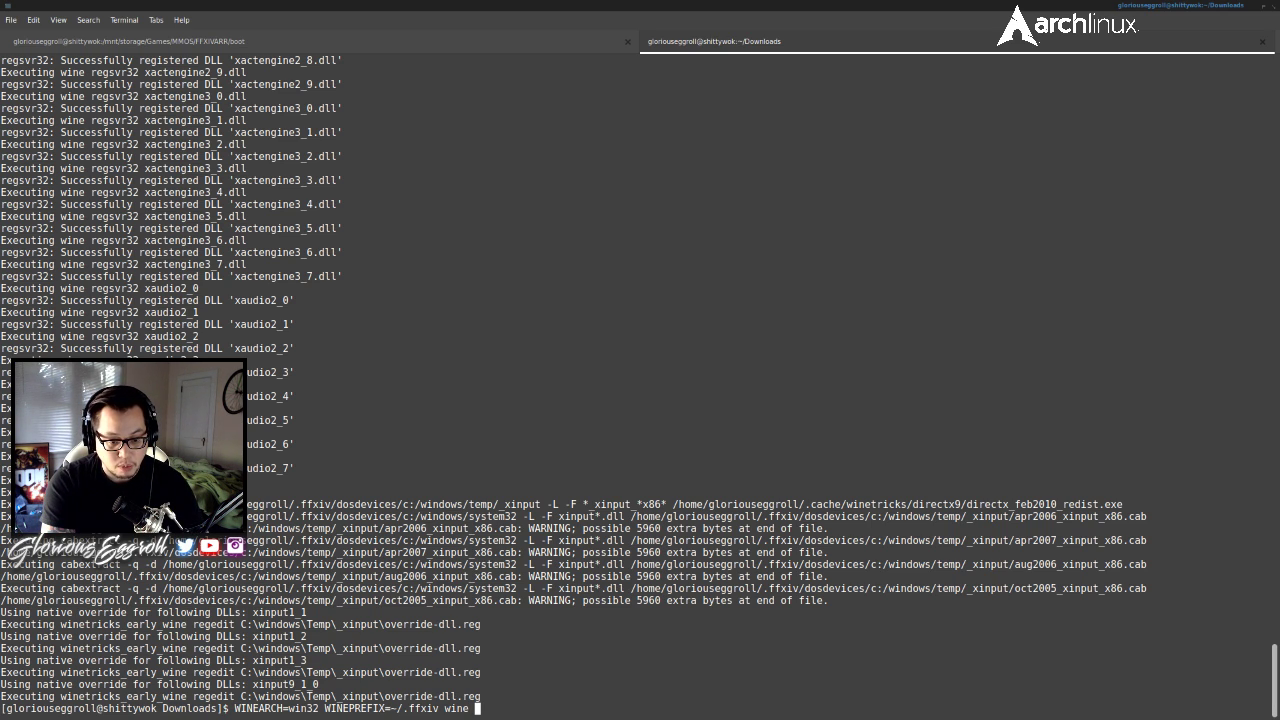
{"action": "type", "text": "ffxivsetuop"}
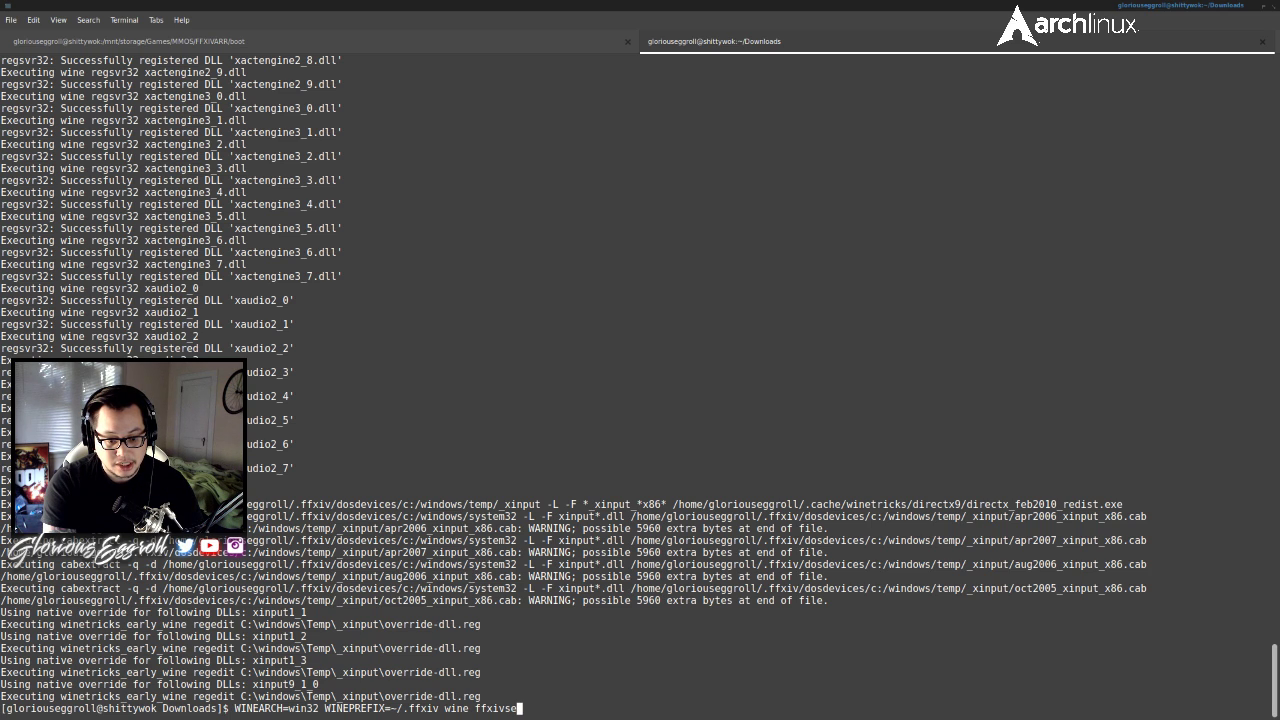
{"action": "key", "text": "BackSpace"}
{"action": "key", "text": "BackSpace"}
{"action": "type", "text": "p.exe"}
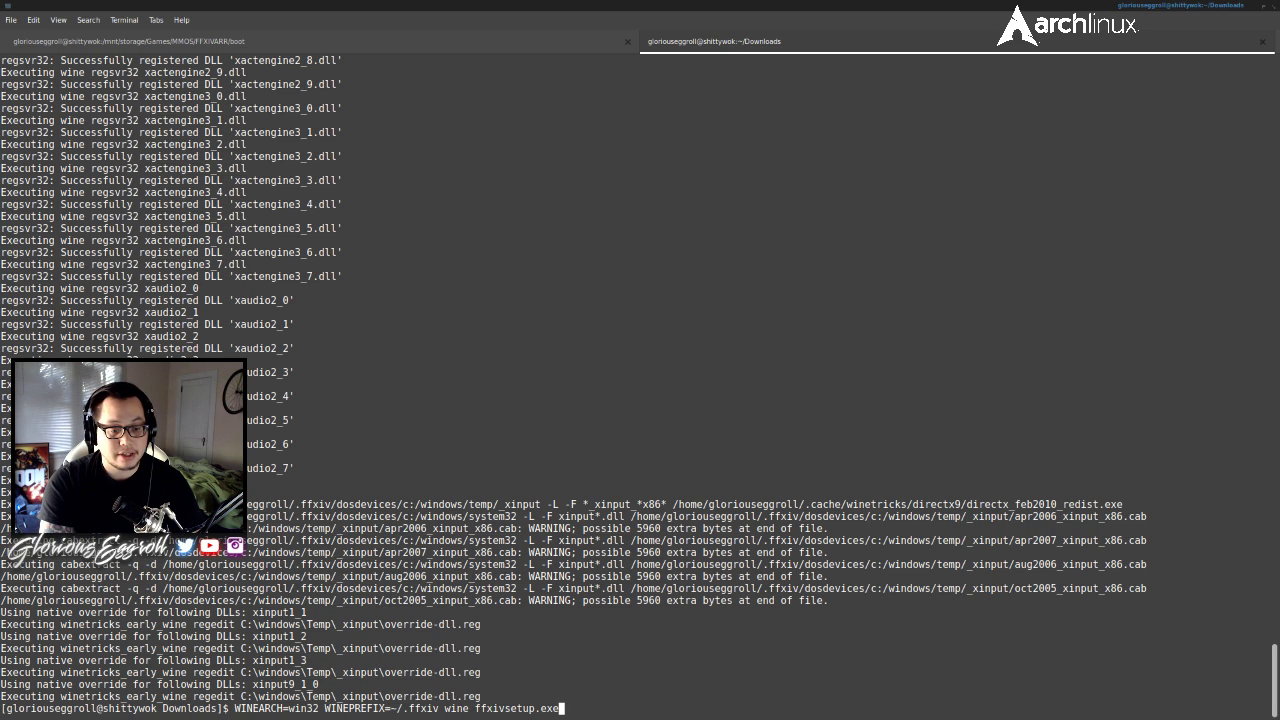
{"action": "key", "text": "BackSpace"}
{"action": "key", "text": "BackSpace"}
{"action": "key", "text": "BackSpace"}
{"action": "key", "text": "BackSpace"}
{"action": "key", "text": "BackSpace"}
{"action": "key", "text": "BackSpace"}
{"action": "key", "text": "BackSpace"}
{"action": "key", "text": "BackSpace"}
{"action": "key", "text": "BackSpace"}
{"action": "key", "text": "BackSpace"}
{"action": "key", "text": "BackSpace"}
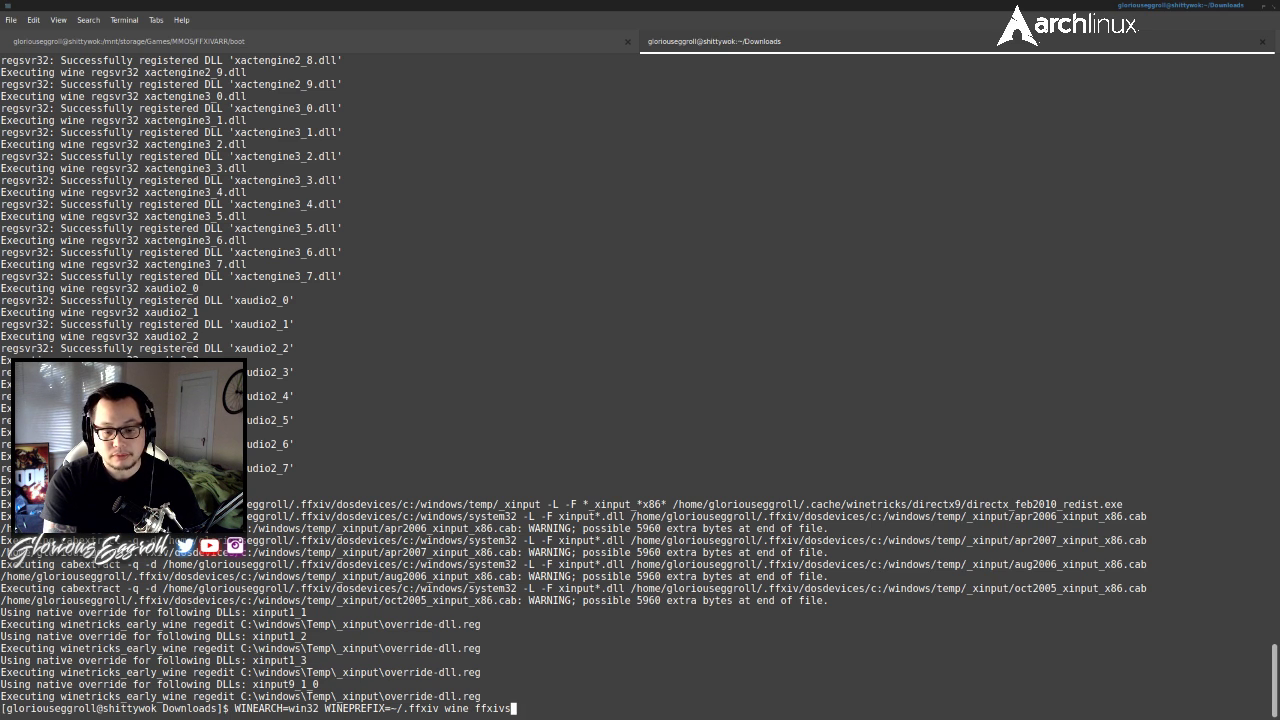
{"action": "key", "text": "BackSpace"}
{"action": "key", "text": "BackSpace"}
{"action": "key", "text": "BackSpace"}
{"action": "key", "text": "BackSpace"}
{"action": "key", "text": "BackSpace"}
{"action": "key", "text": "BackSpace"}
{"action": "key", "text": "BackSpace"}
{"action": "key", "text": "BackSpace"}
{"action": "key", "text": "BackSpace"}
{"action": "key", "text": "BackSpace"}
{"action": "key", "text": "BackSpace"}
{"action": "key", "text": "BackSpace"}
{"action": "key", "text": "BackSpace"}
{"action": "key", "text": "BackSpace"}
{"action": "key", "text": "BackSpace"}
{"action": "key", "text": "BackSpace"}
{"action": "key", "text": "BackSpace"}
{"action": "key", "text": "BackSpace"}
{"action": "key", "text": "BackSpace"}
{"action": "key", "text": "BackSpace"}
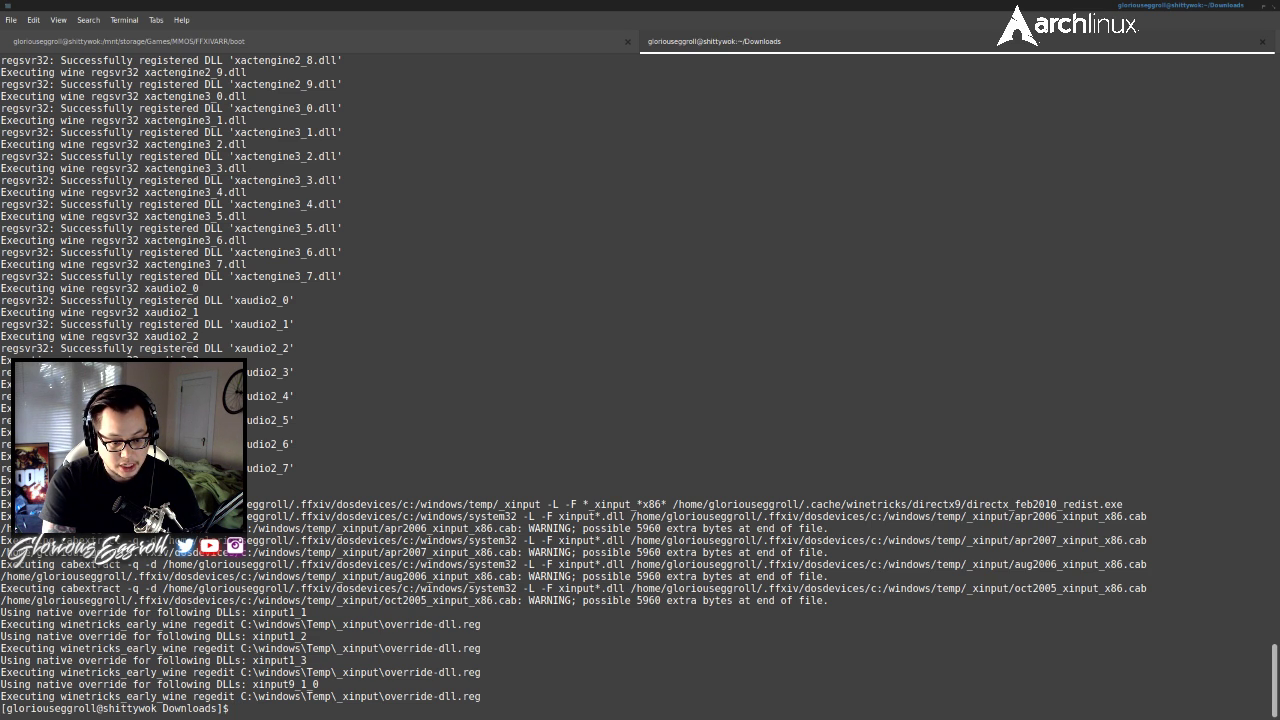
- Change the working directory to the game folder /mnt/storage/Games/MMOS/FFXIVARR/
{"action": "type", "text": "cd "}
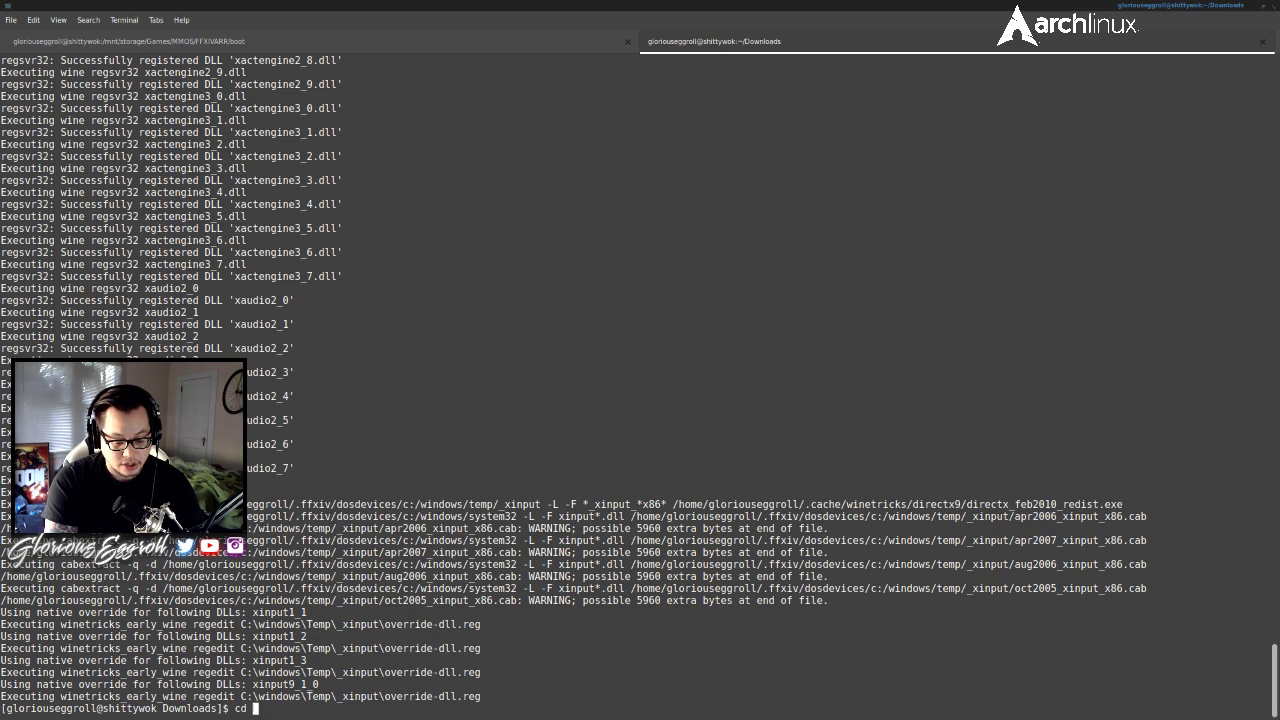
{"action": "type", "text": "/"}
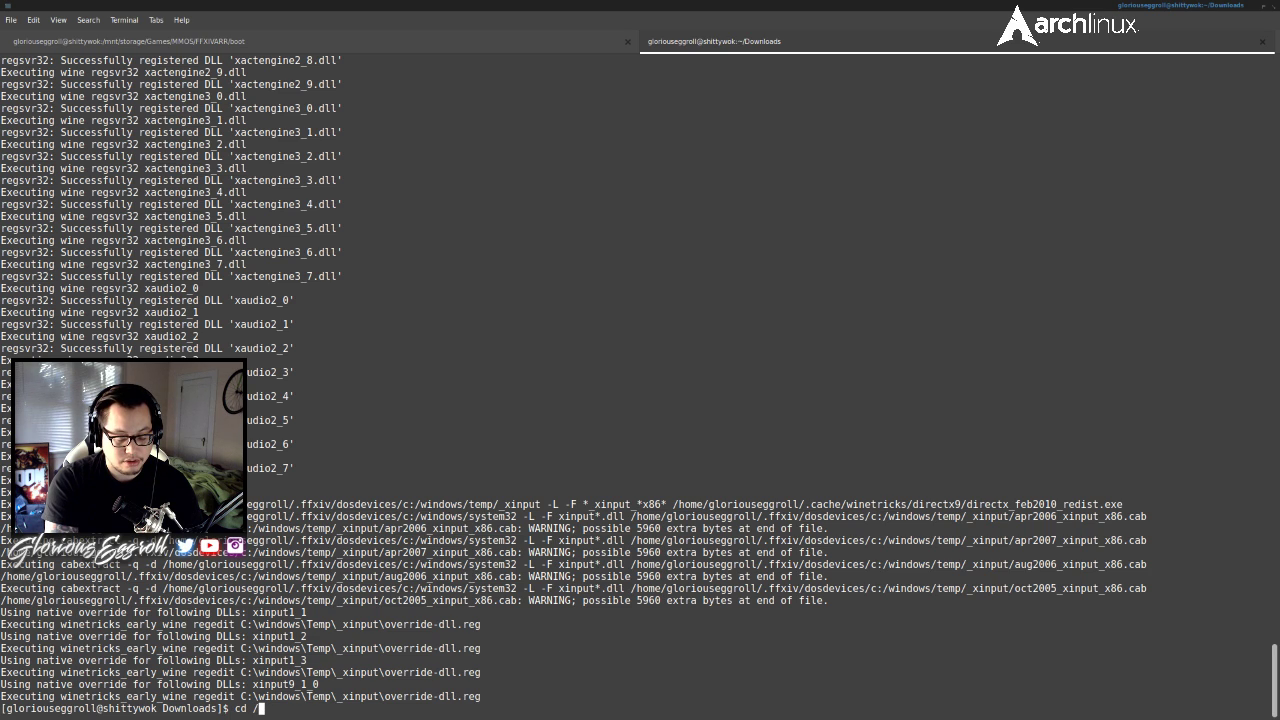
{"action": "type", "text": "mnt/storage/"}
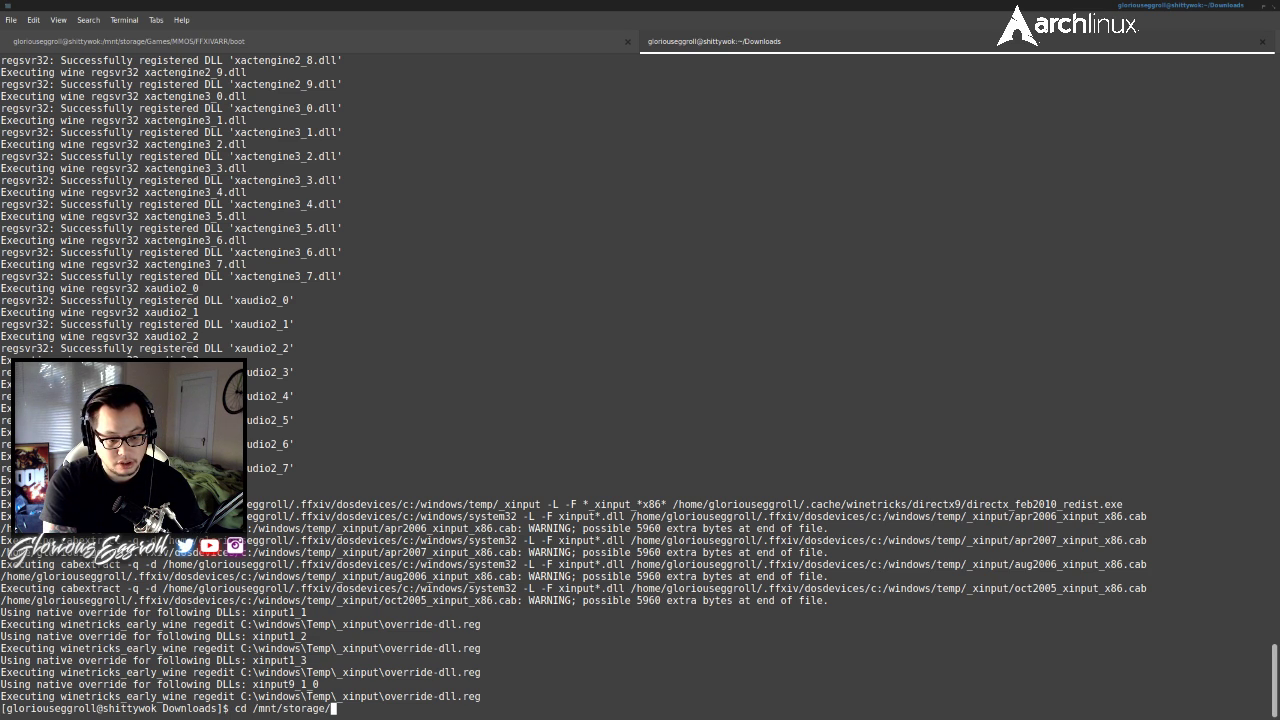
{"action": "type", "text": "Games/MMOS/"}
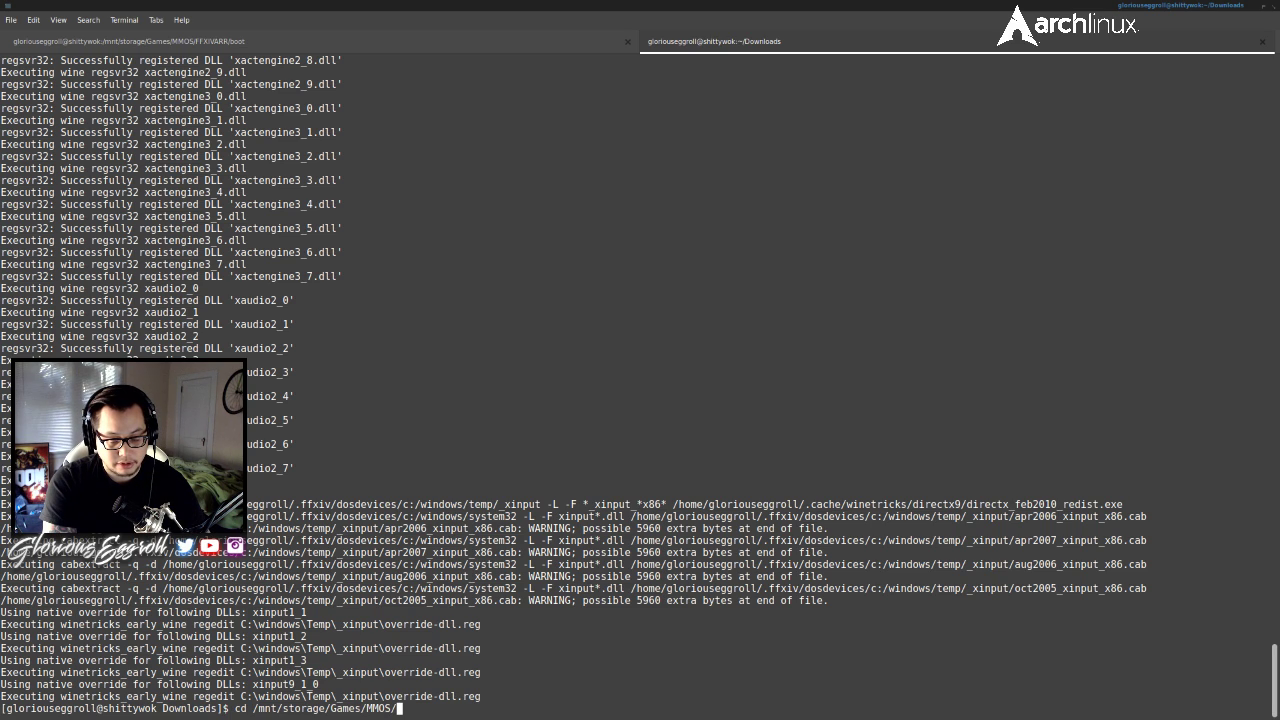
{"action": "type", "text": "FFX"}
{"action": "key", "text": "Tab"}
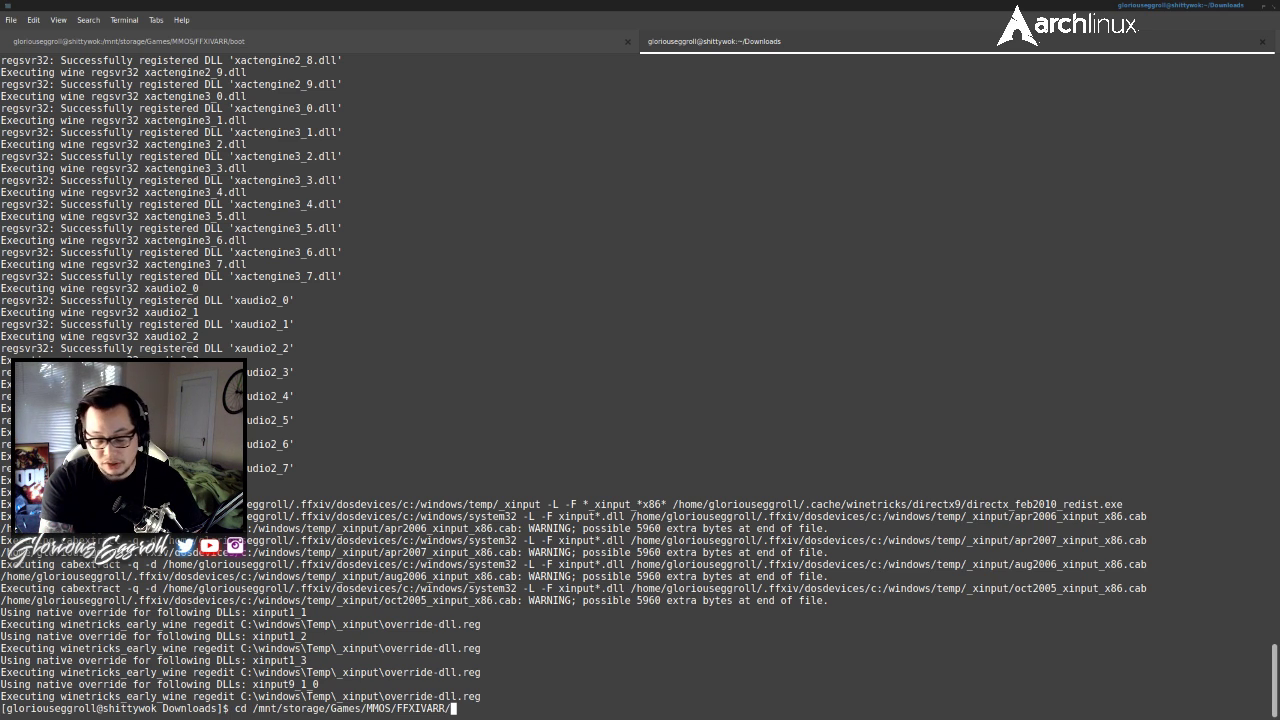
{"action": "key", "text": "Return"}
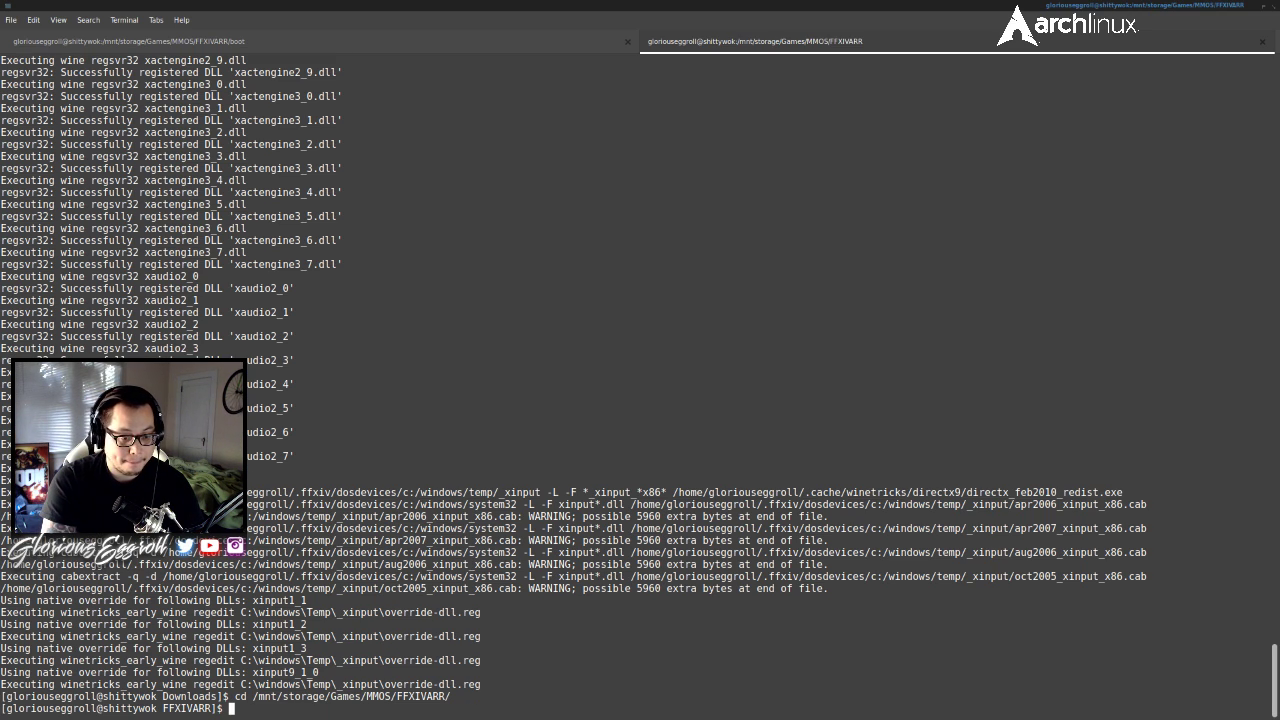
- List the contents of the FFXIVARR folder, first briefly and again in long format including hidden entries
{"action": "type", "text": "ls"}
{"action": "key", "text": "Return"}
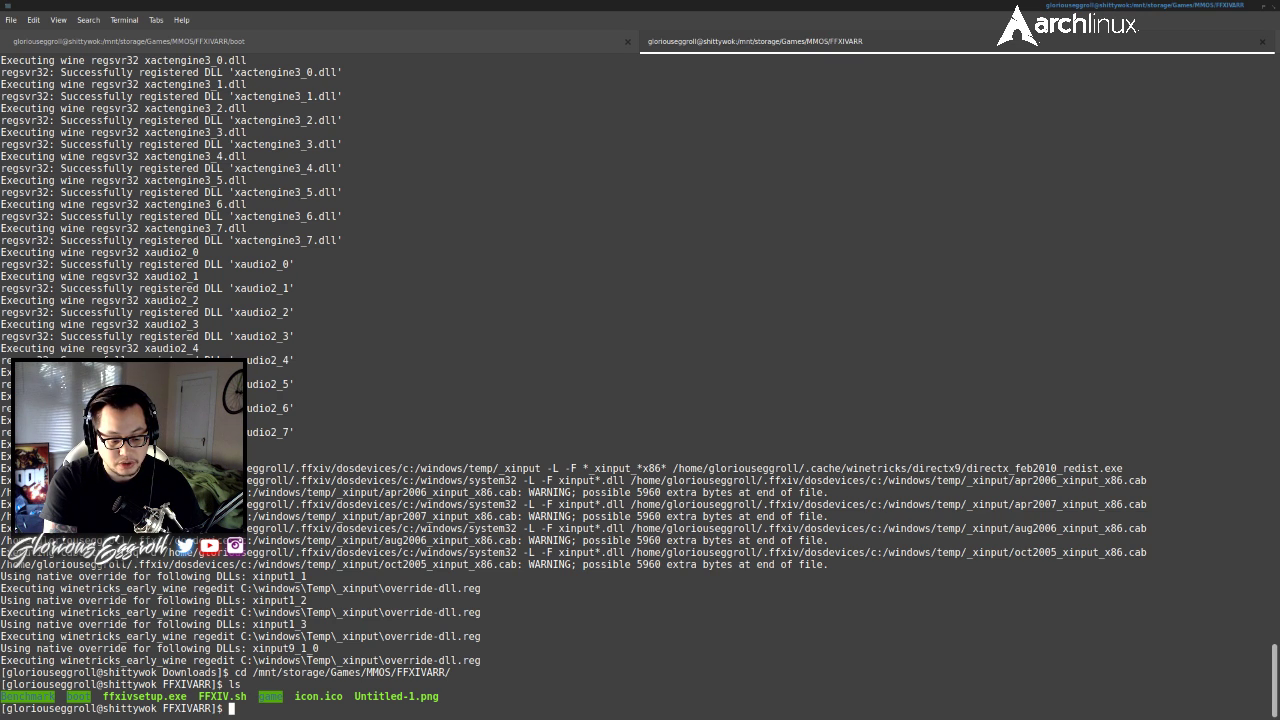
{"action": "type", "text": "ls -la"}
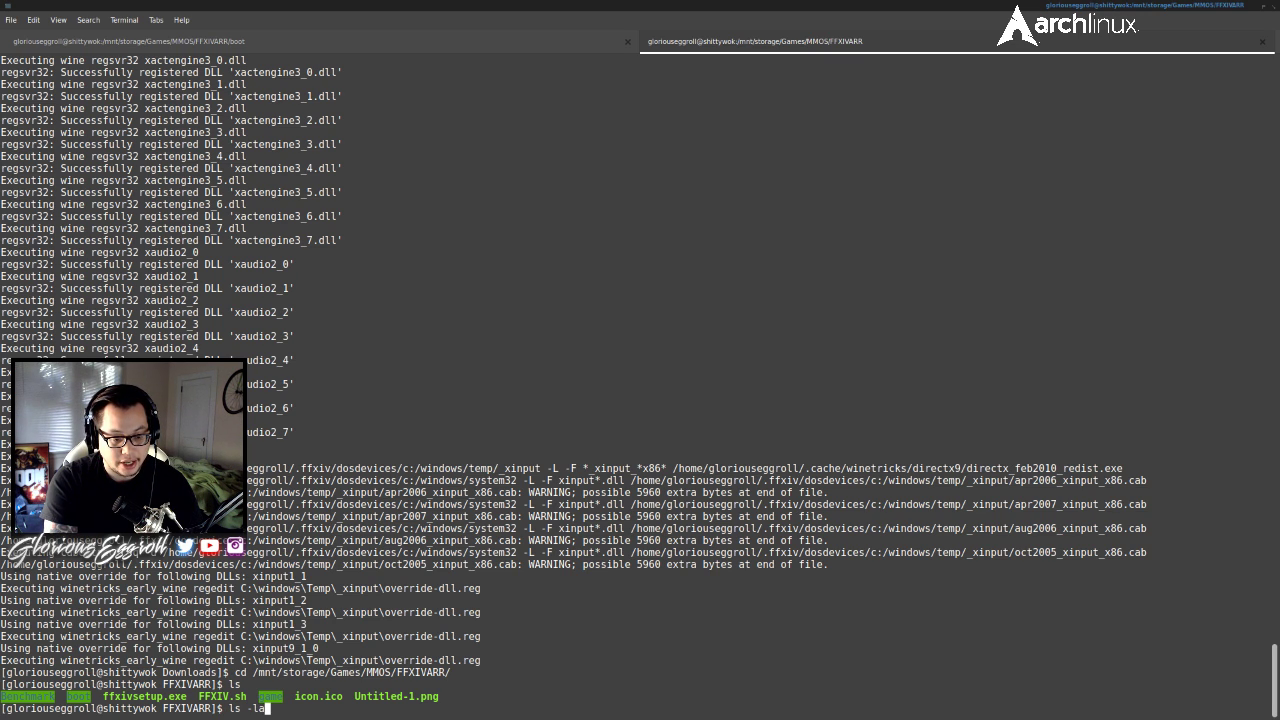
{"action": "key", "text": "Return"}
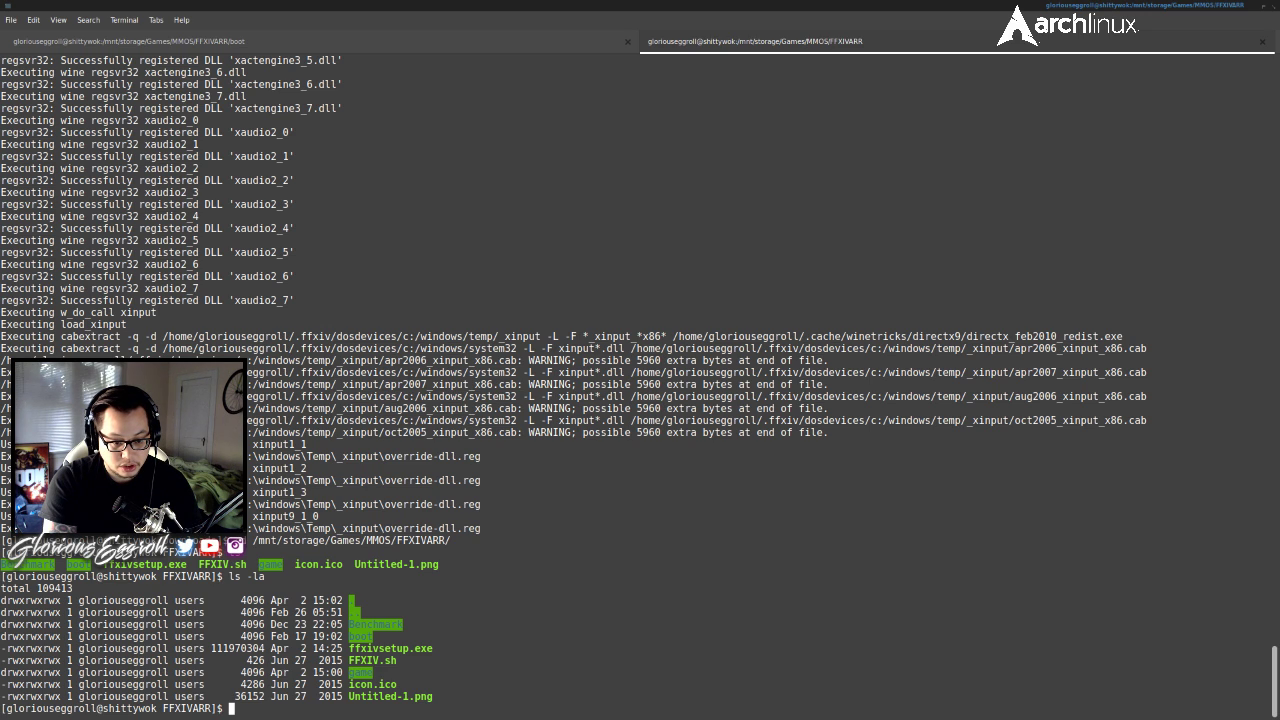
- Change into the boot subfolder and list its files to locate ffxivboot.exe
{"action": "type", "text": "cd boot"}
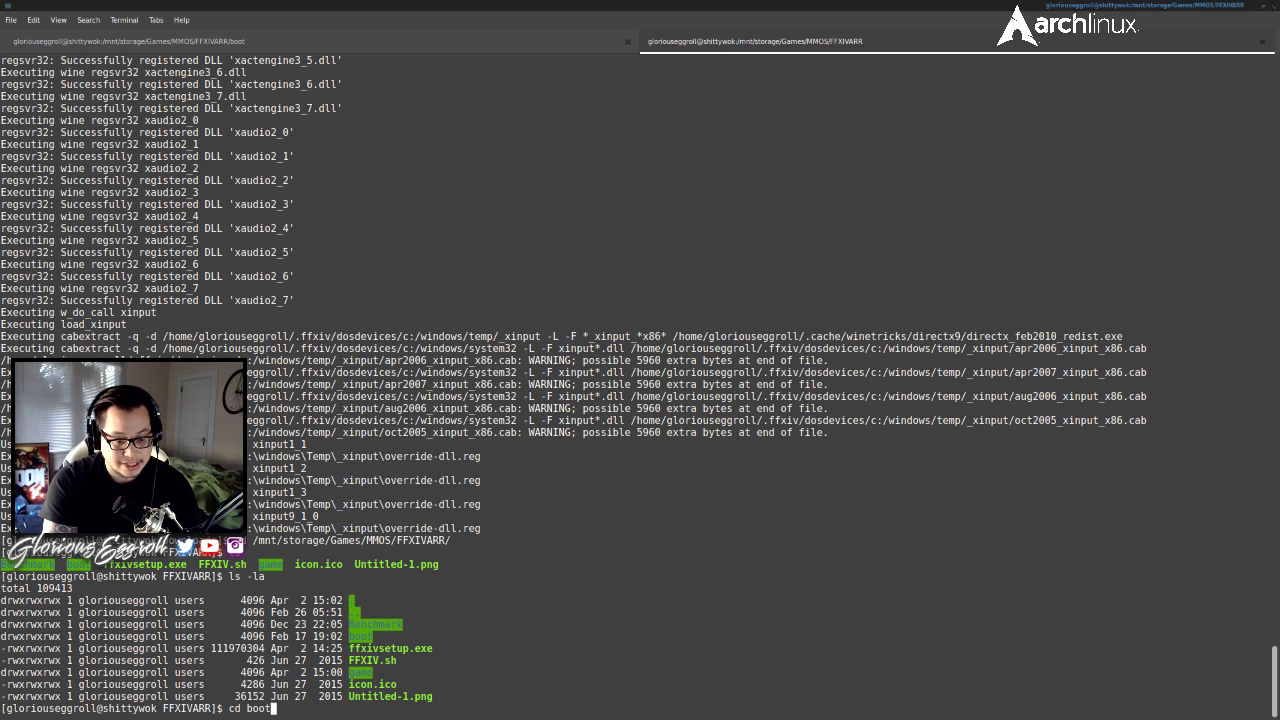
{"action": "key", "text": "Tab"}
{"action": "key", "text": "Return"}
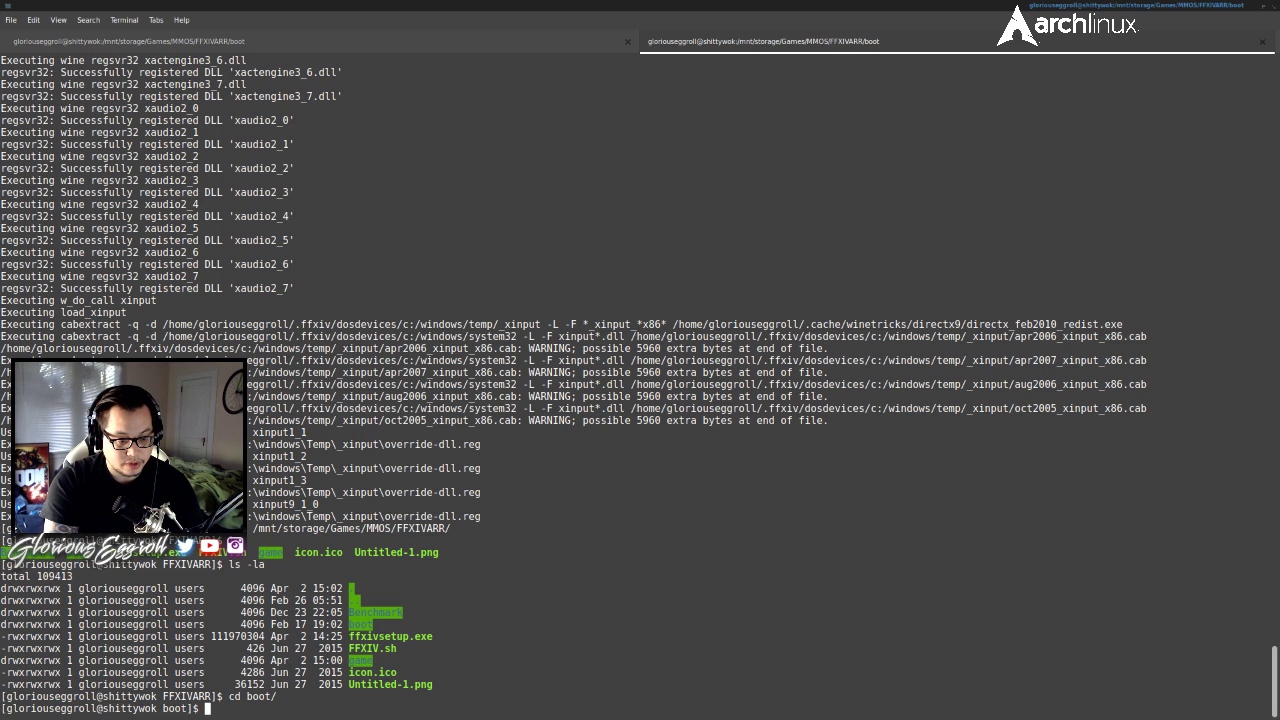
{"action": "type", "text": "ls"}
{"action": "key", "text": "Return"}
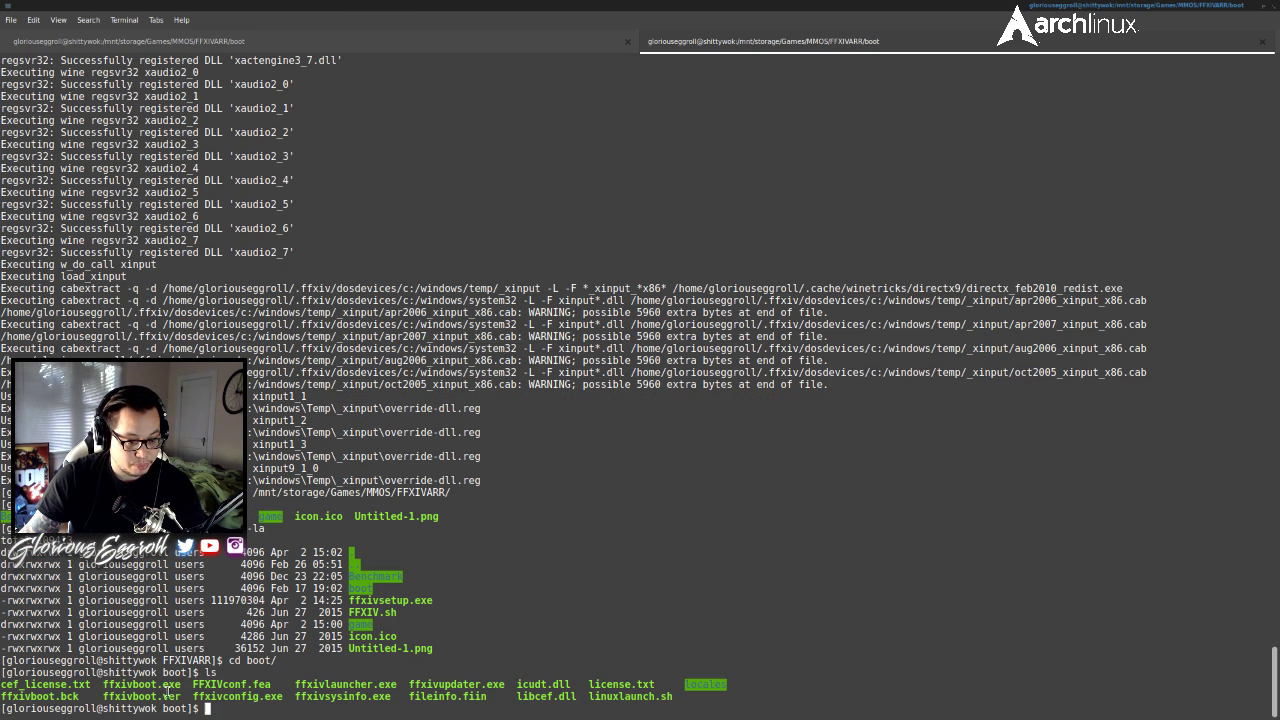
{"action": "left_click_drag", "start_coordinate": [183, 684], "coordinate": [100, 686]}
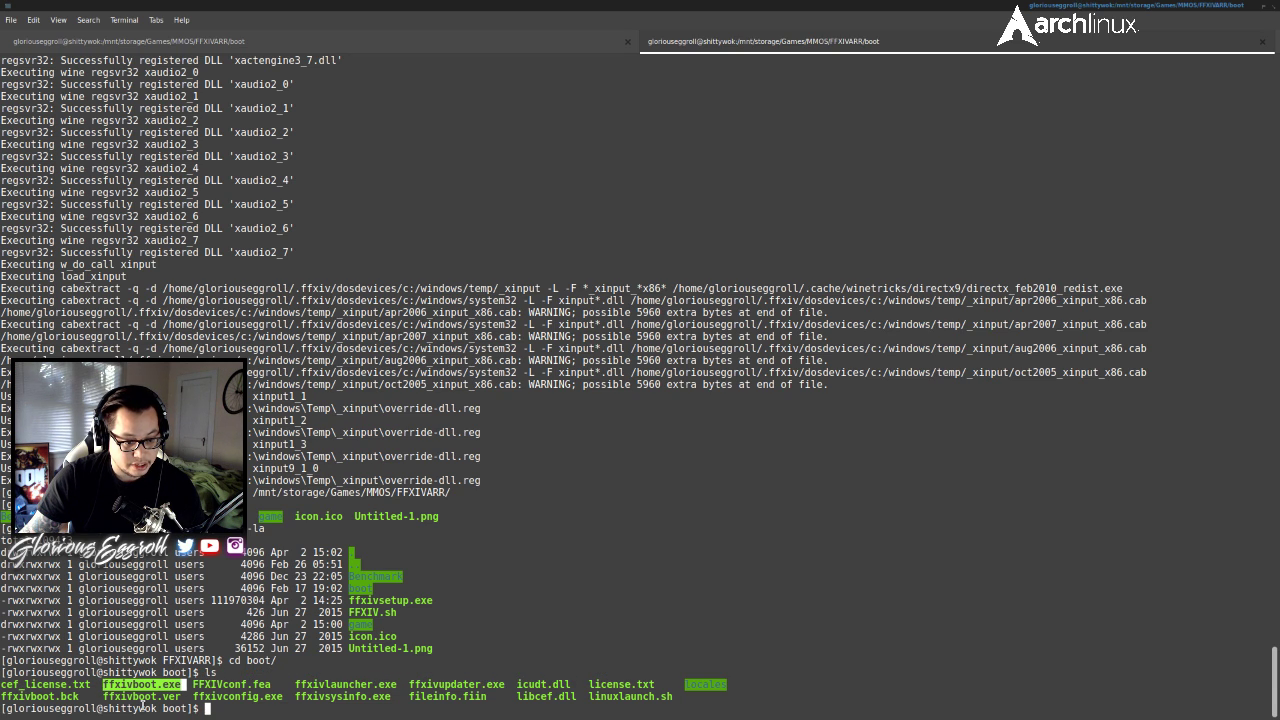
{"action": "left_click", "coordinate": [225, 706]}
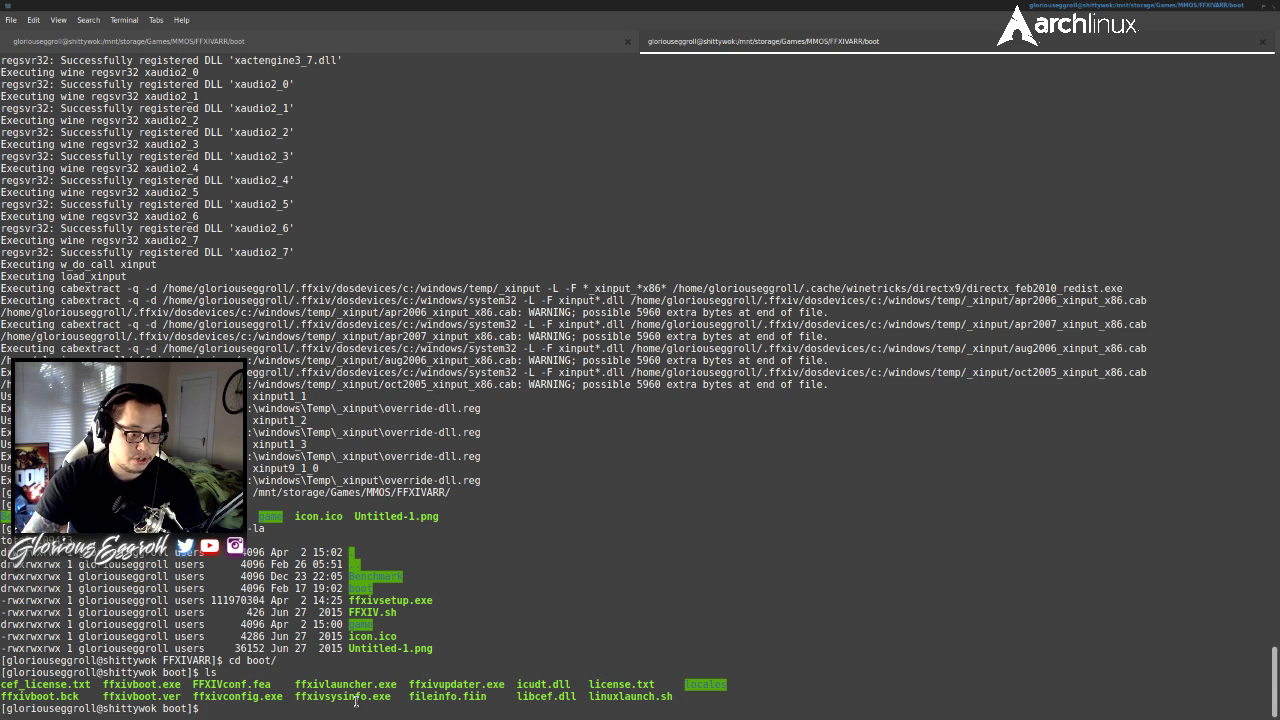
- Launch ffxivboot.exe through Wine with WINEARCH=win32 and WINEPREFIX=~/.ffxiv
{"action": "key", "text": "Up"}
{"action": "key", "text": "Up"}
{"action": "key", "text": "Down"}
{"action": "key", "text": "Down"}
{"action": "key", "text": "Up"}
{"action": "key", "text": "Up"}
{"action": "key", "text": "Up"}
{"action": "key", "text": "Down"}
{"action": "key", "text": "Down"}
{"action": "key", "text": "Down"}
{"action": "key", "text": "Up"}
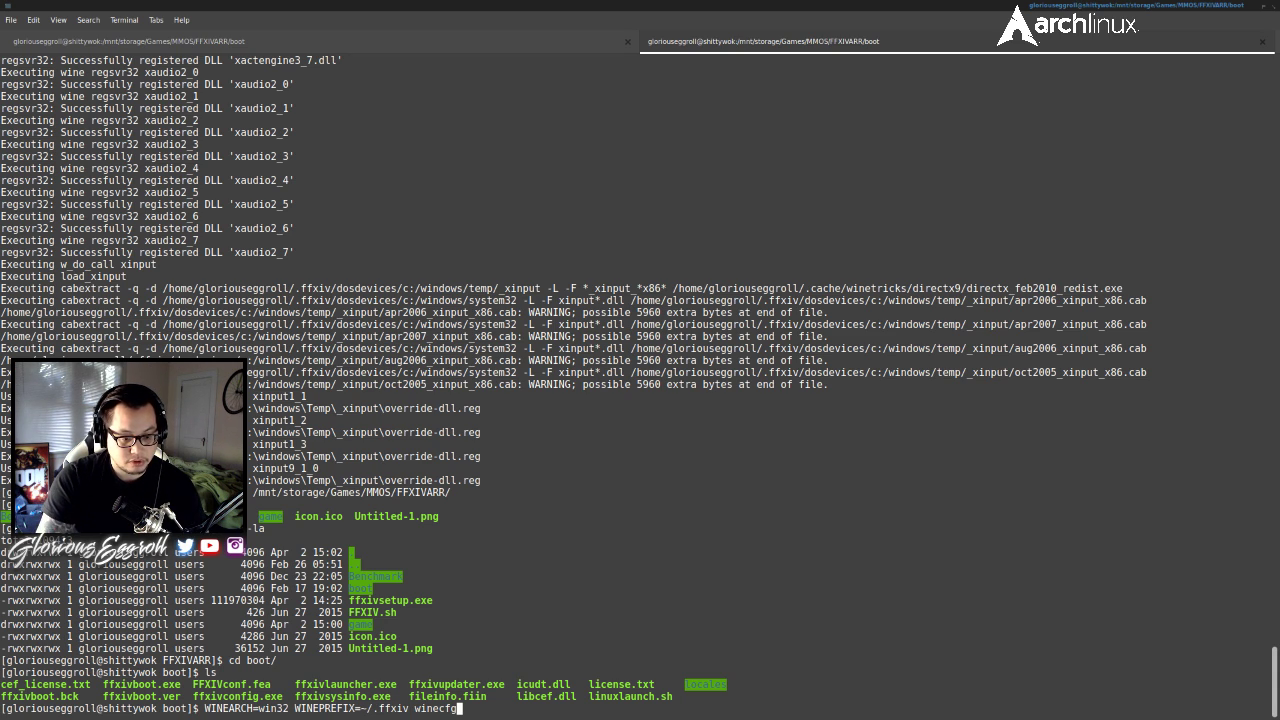
{"action": "key", "text": "BackSpace"}
{"action": "key", "text": "BackSpace"}
{"action": "type", "text": "ffx"}
{"action": "type", "text": "ivboot.exe"}
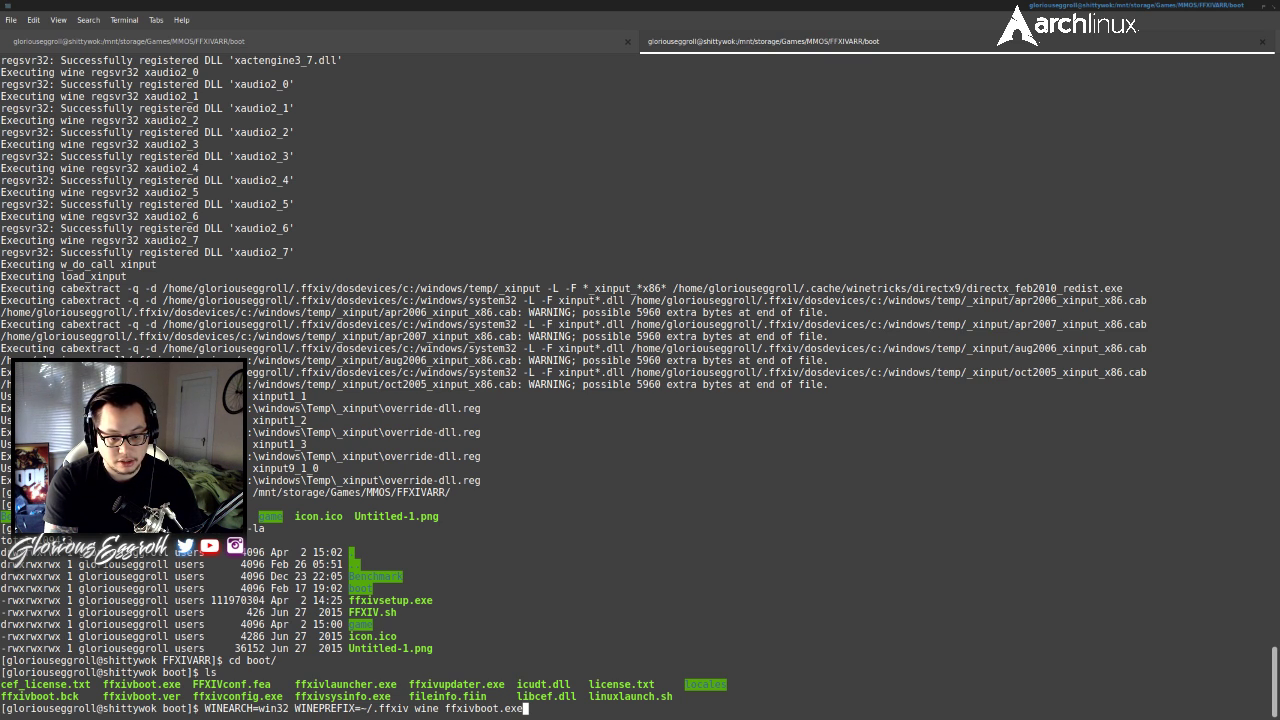
{"action": "key", "text": "Return"}
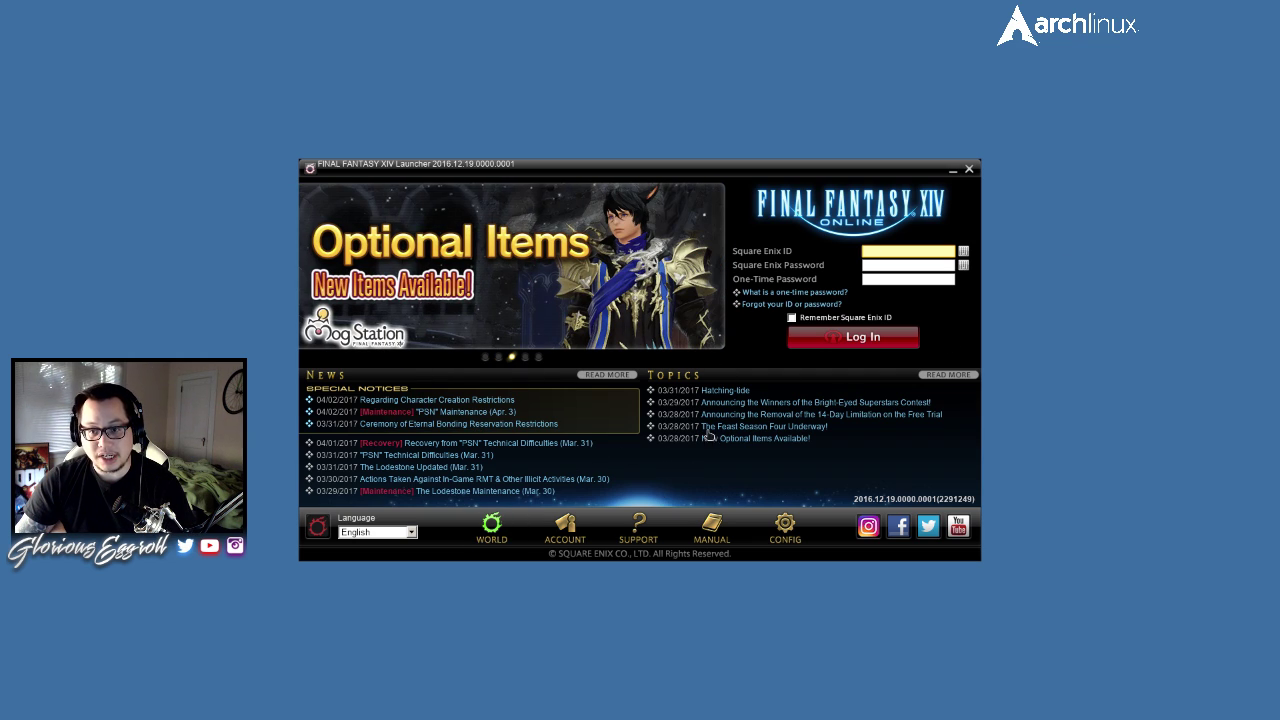
- Exit the FINAL FANTASY XIV launcher, confirm the exit, and interrupt the terminal to get the prompt back
{"action": "left_click", "coordinate": [969, 171]}
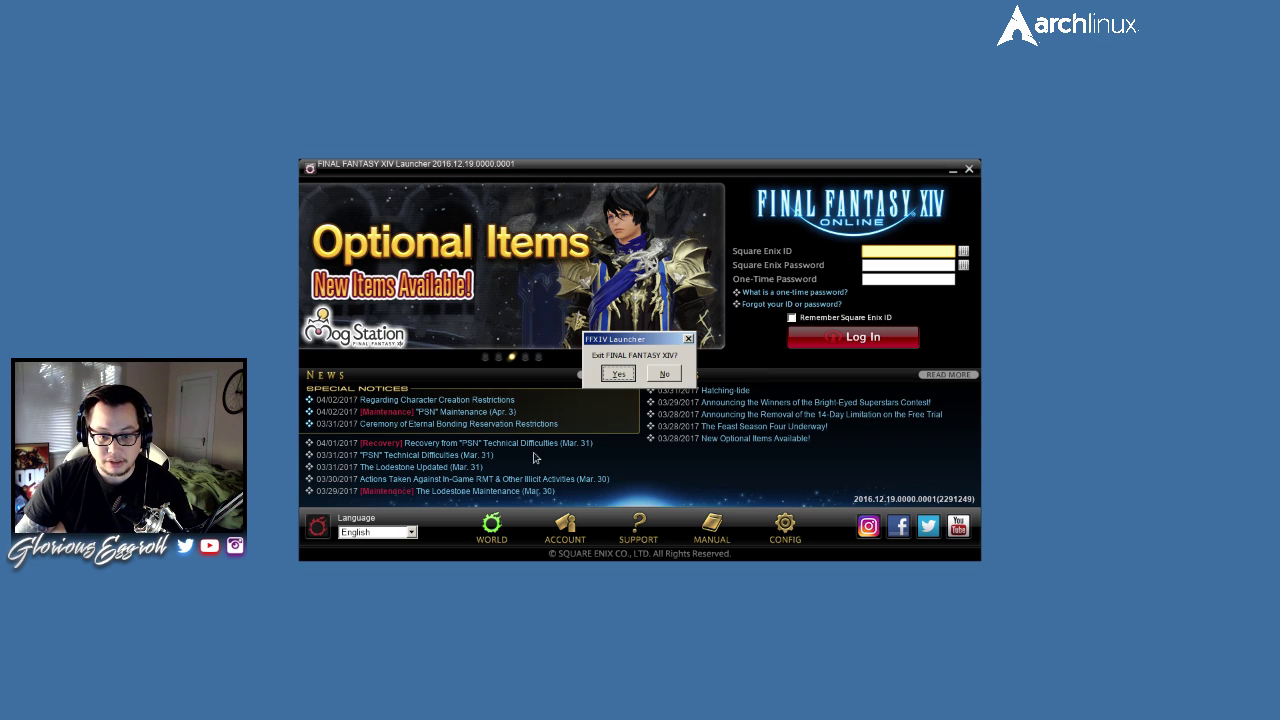
{"action": "key", "text": "Return"}
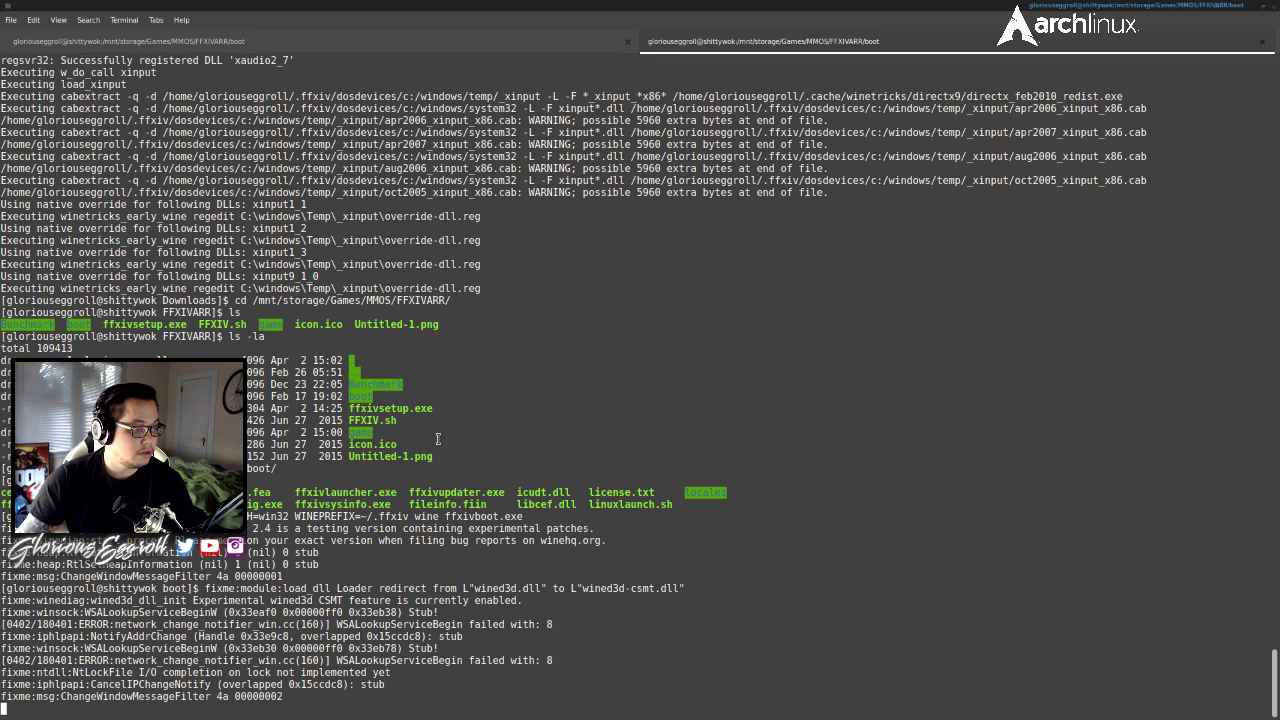
{"action": "key", "text": "ctrl+c"}
{"action": "key", "text": "ctrl+c"}
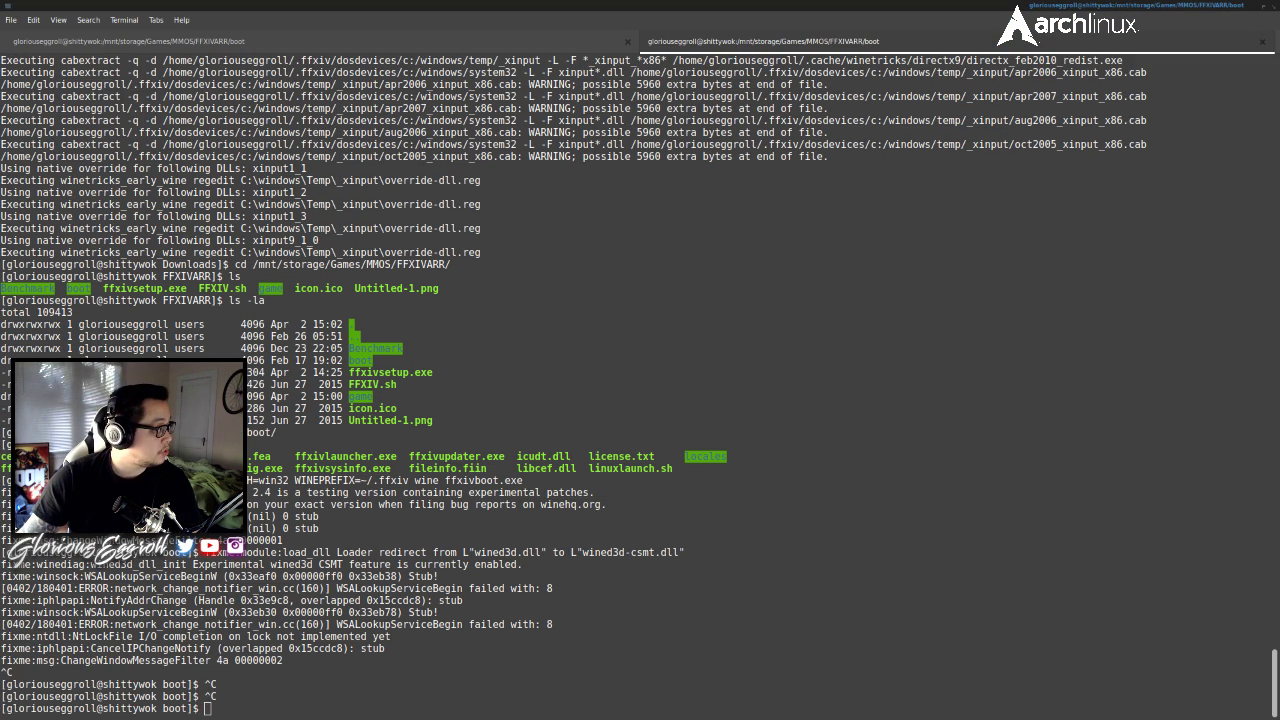
- Switch to the file manager and open the folder Documents/My Games/FINAL FANTASY XIV - A Realm Reborn
{"action": "key", "text": "alt+Tab"}
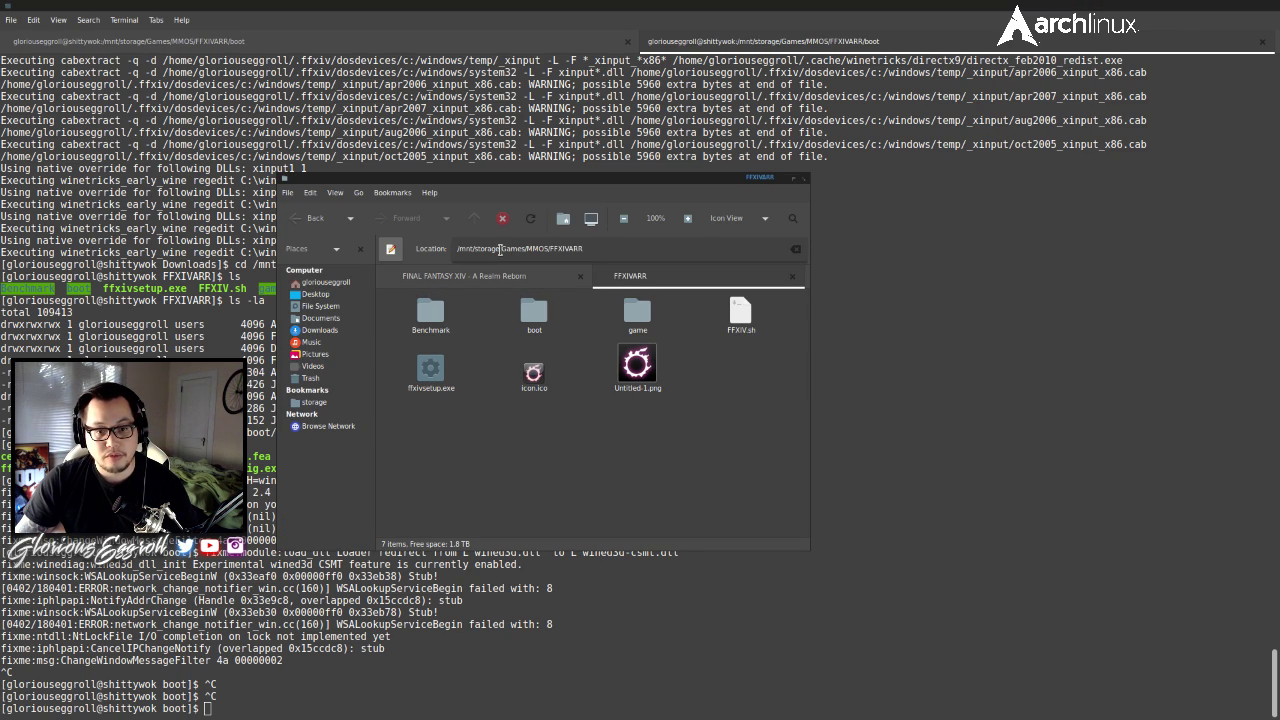
{"action": "left_click", "coordinate": [326, 319]}
{"action": "double_click", "coordinate": [637, 360]}
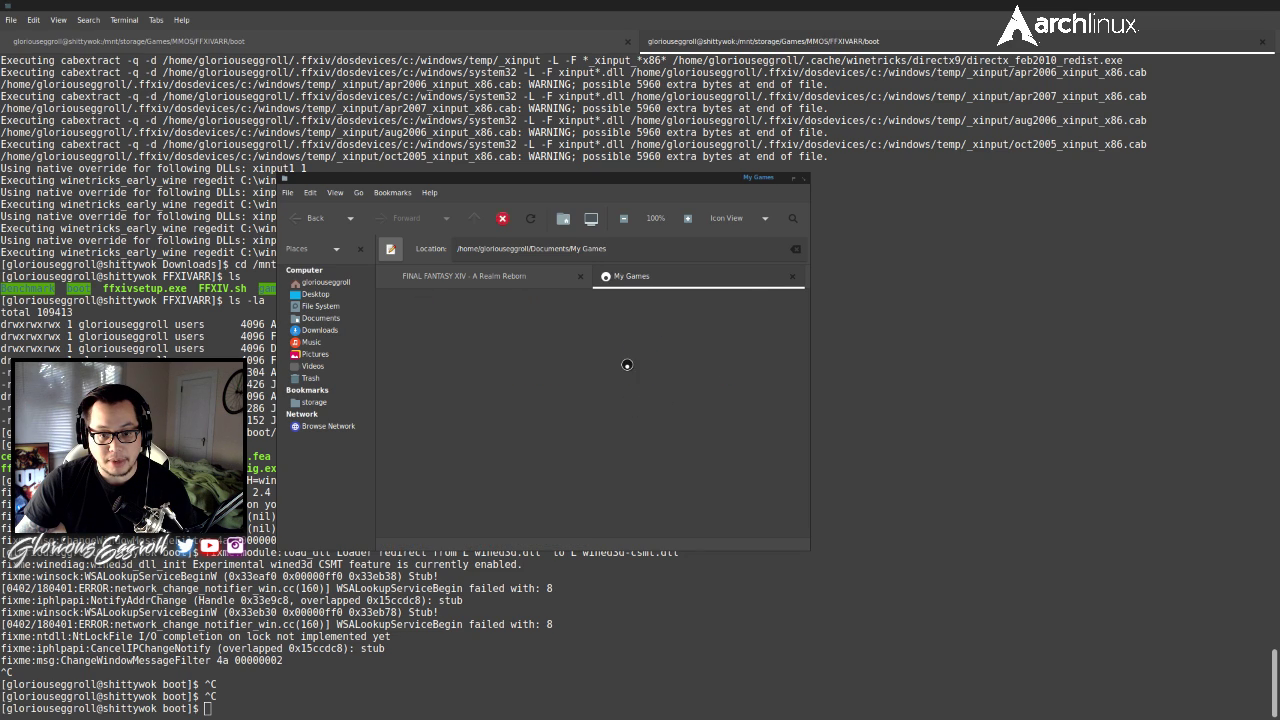
{"action": "double_click", "coordinate": [430, 316]}
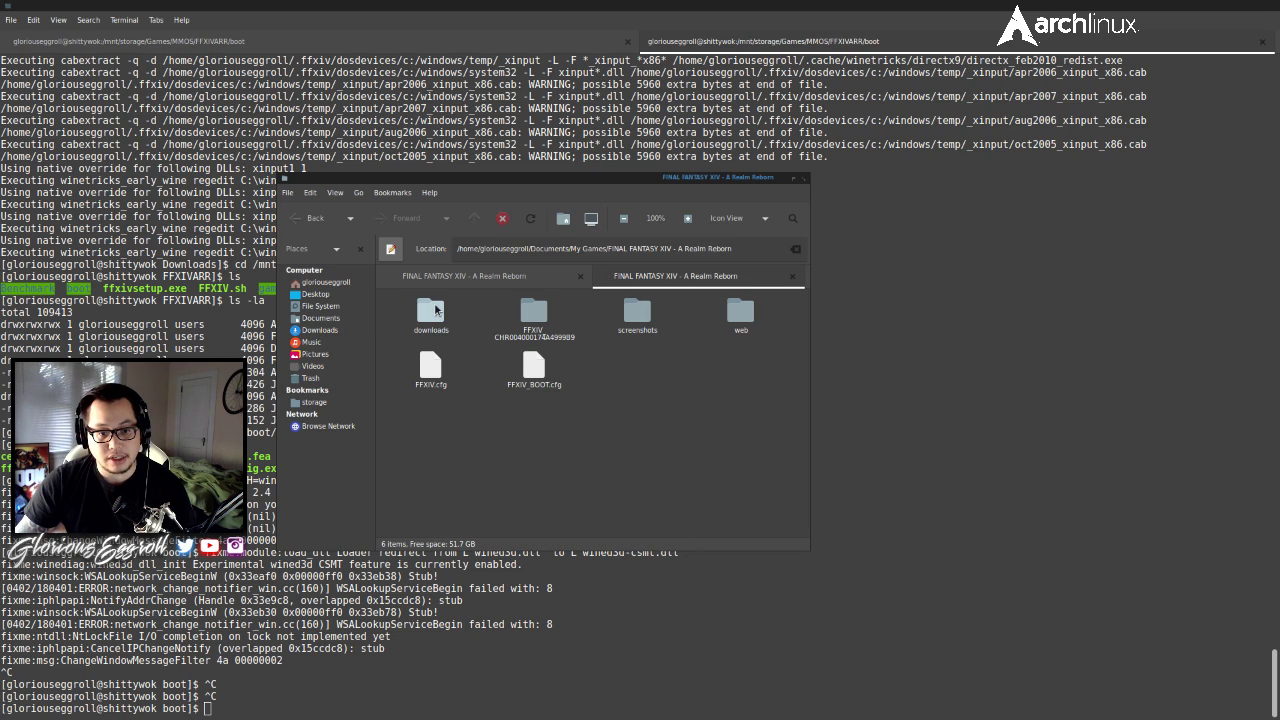
- Open the FFXIV_BOOT.cfg file in Leafpad
{"action": "right_click", "coordinate": [536, 368]}
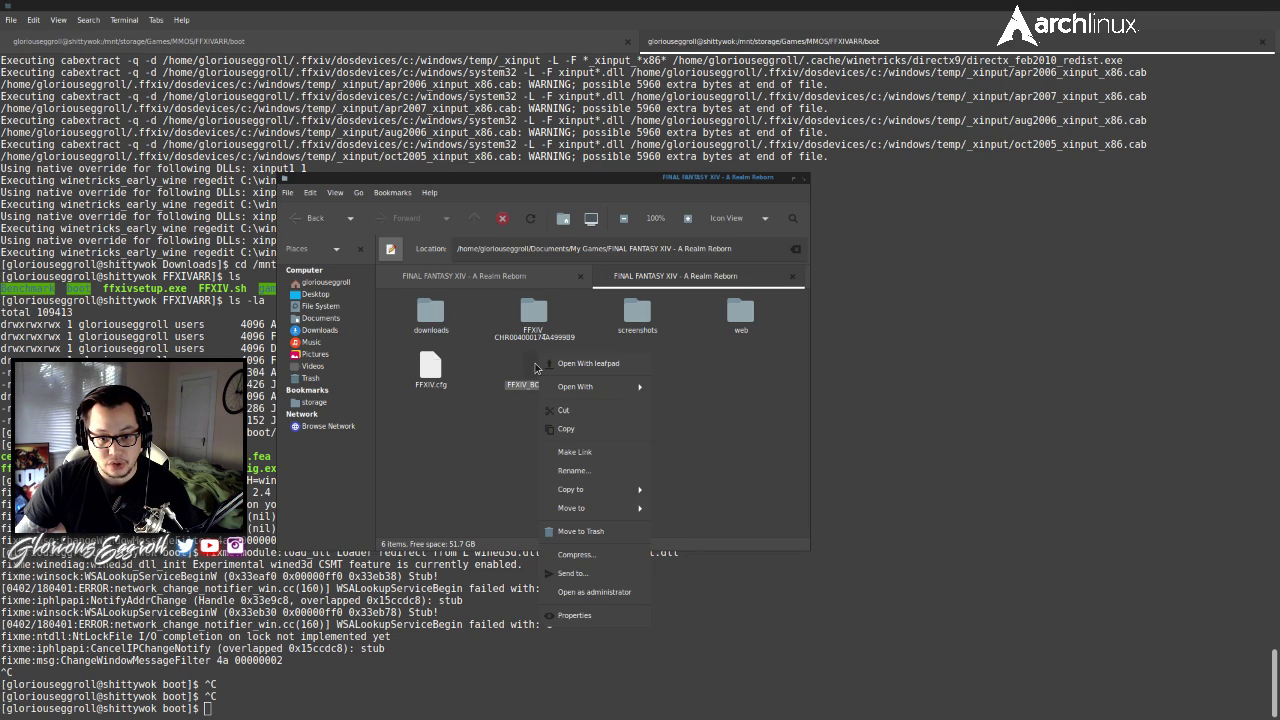
{"action": "right_click", "coordinate": [536, 385]}
{"action": "right_click", "coordinate": [536, 390]}
{"action": "mouse_move", "coordinate": [587, 412]}
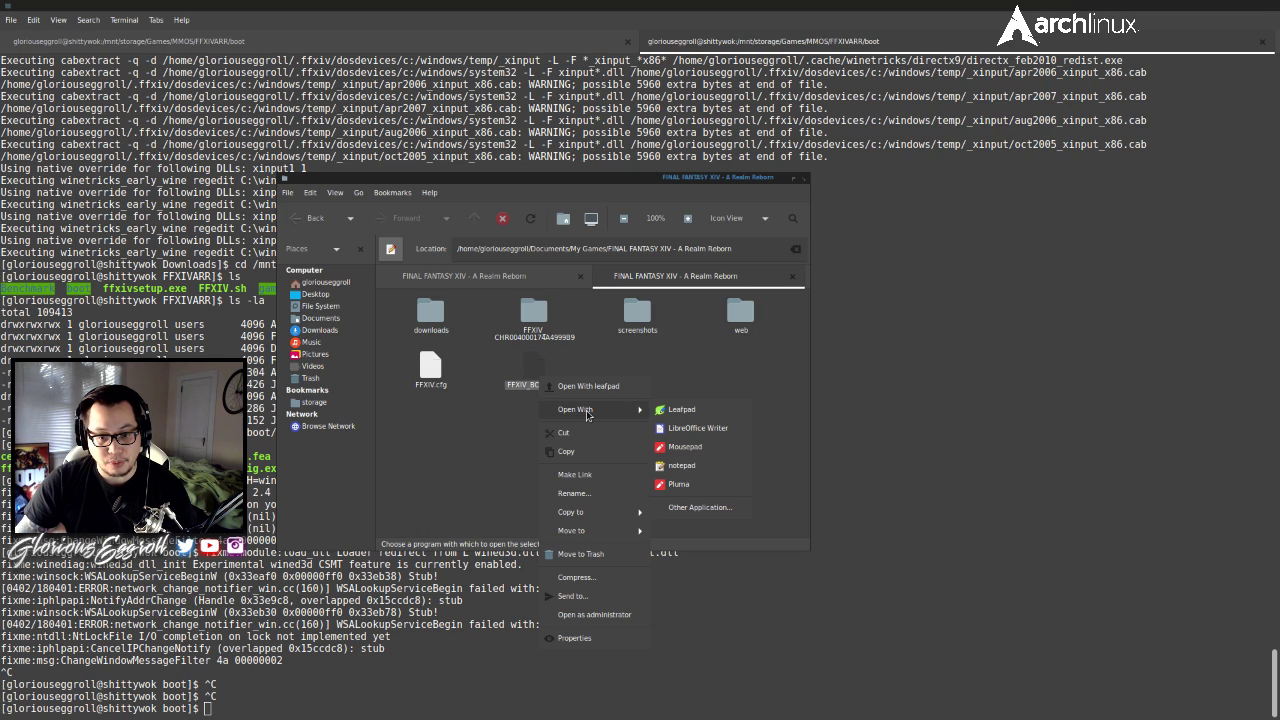
{"action": "left_click", "coordinate": [681, 410]}
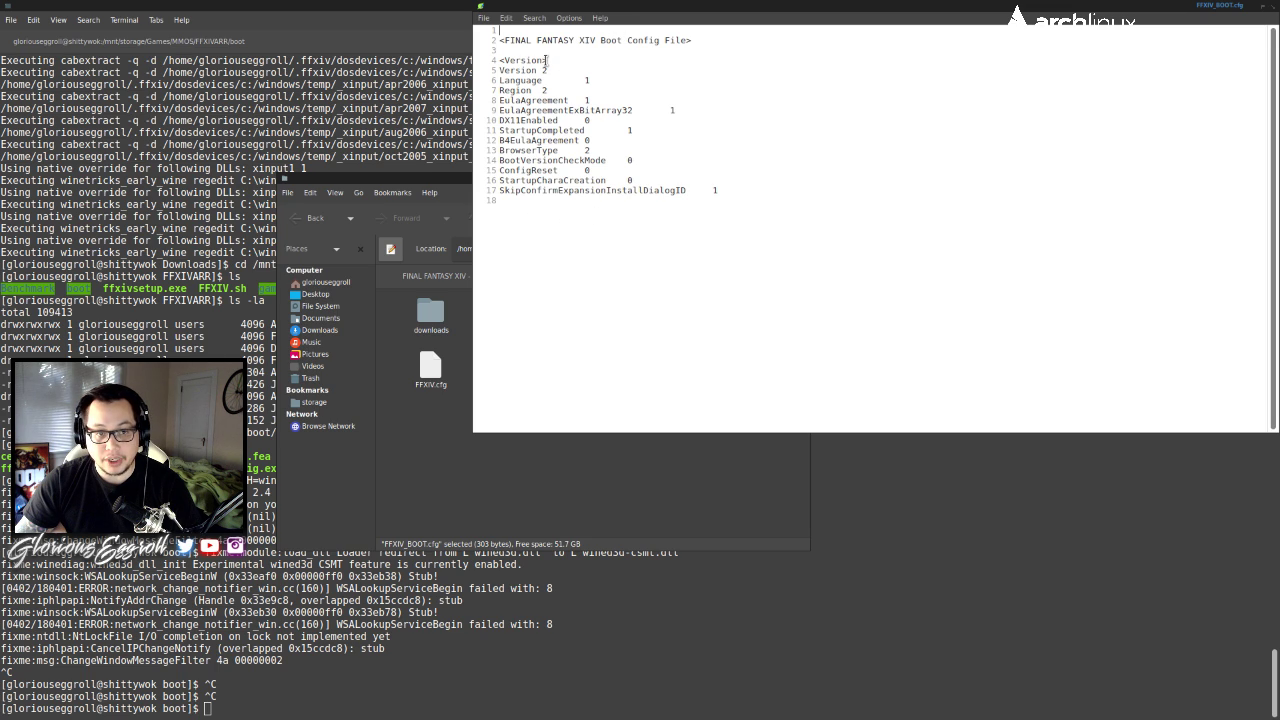
- Check the BrowserType value in FFXIV_BOOT.cfg and close the file
{"action": "double_click", "coordinate": [514, 150]}
{"action": "left_click", "coordinate": [586, 151]}
{"action": "double_click", "coordinate": [586, 150]}
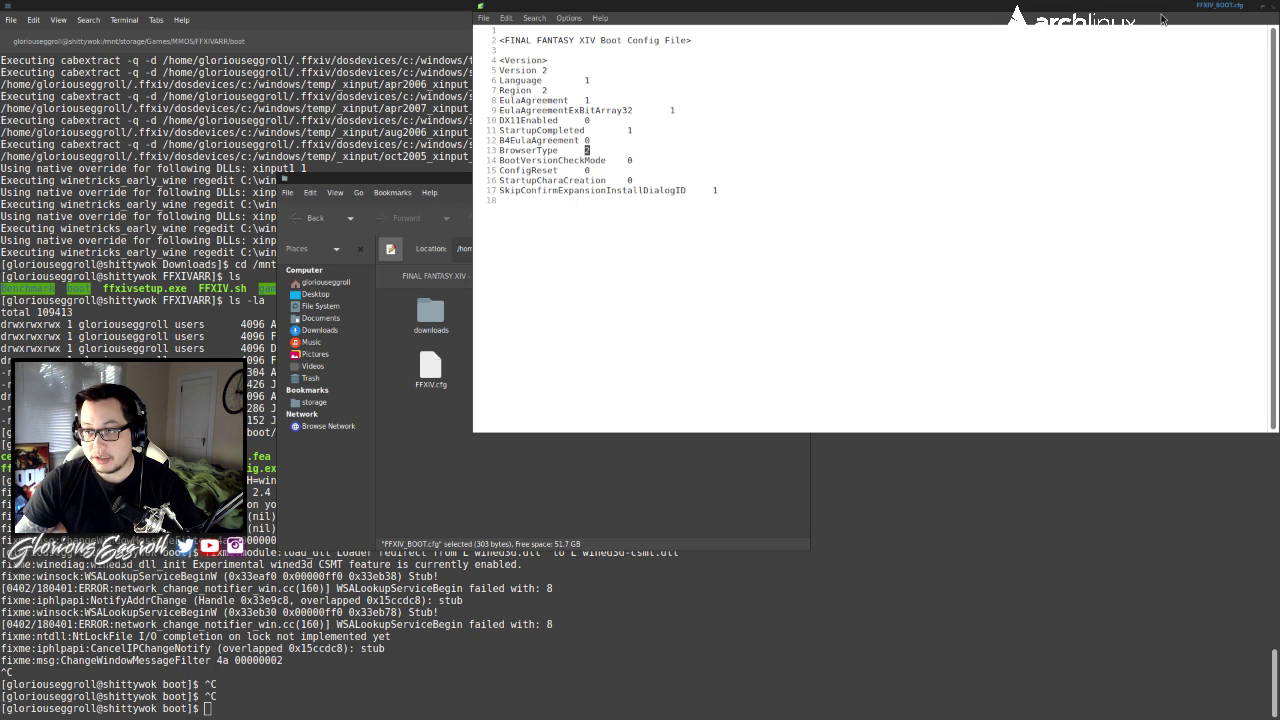
{"action": "left_click_drag", "start_coordinate": [1161, 14], "coordinate": [960, 104]}
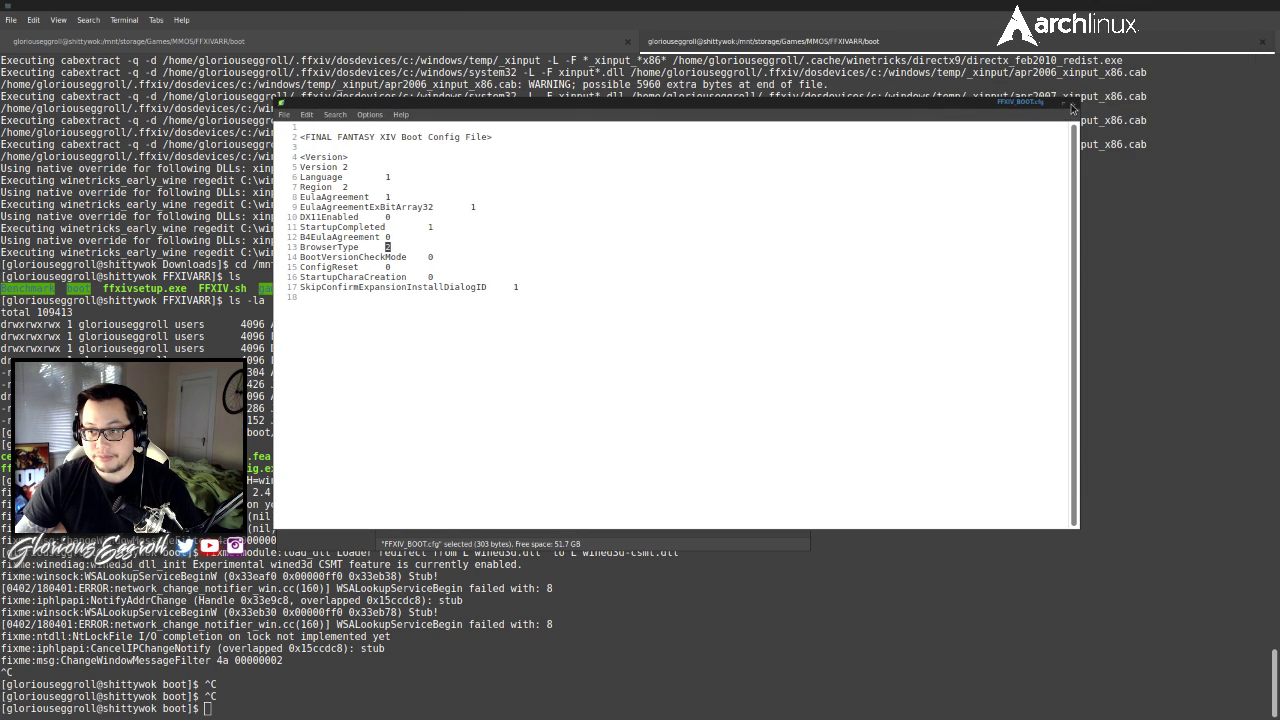
{"action": "left_click", "coordinate": [1072, 107]}
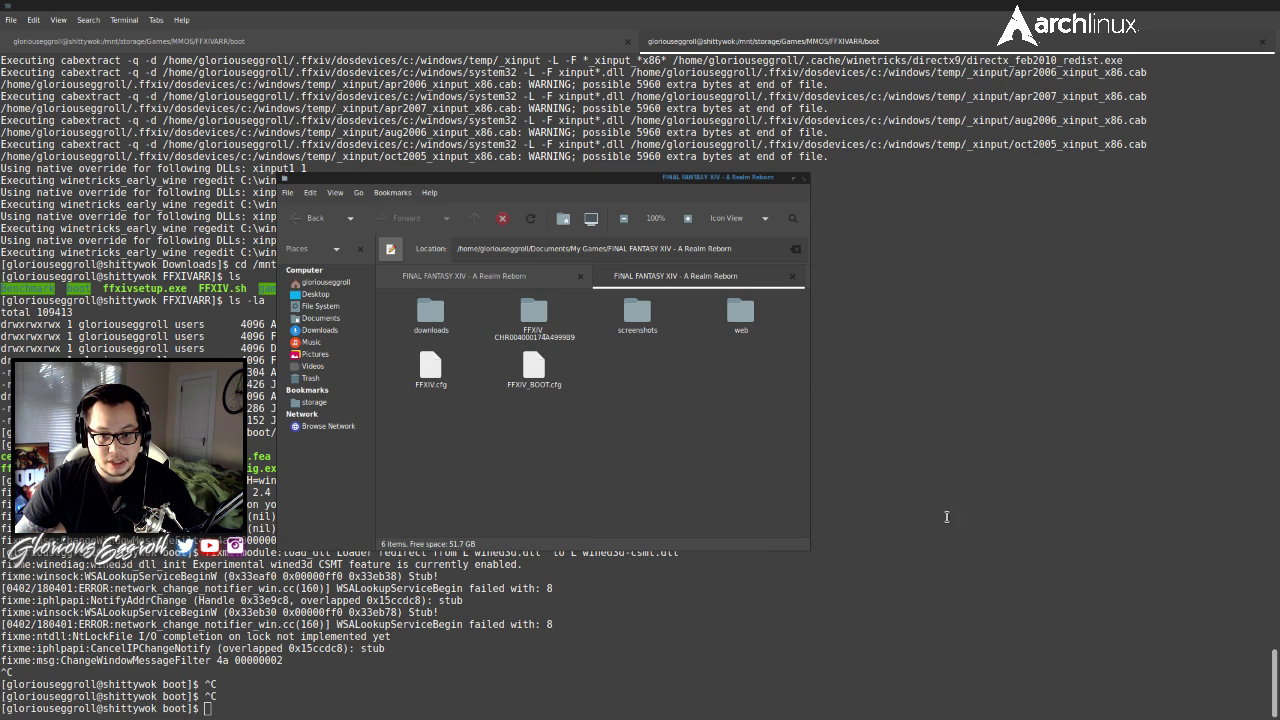
- Relaunch ffxivboot.exe from the terminal with the previous Wine command and start the game from the launcher
{"action": "left_click", "coordinate": [1066, 536]}
{"action": "key", "text": "Up"}
{"action": "key", "text": "Return"}
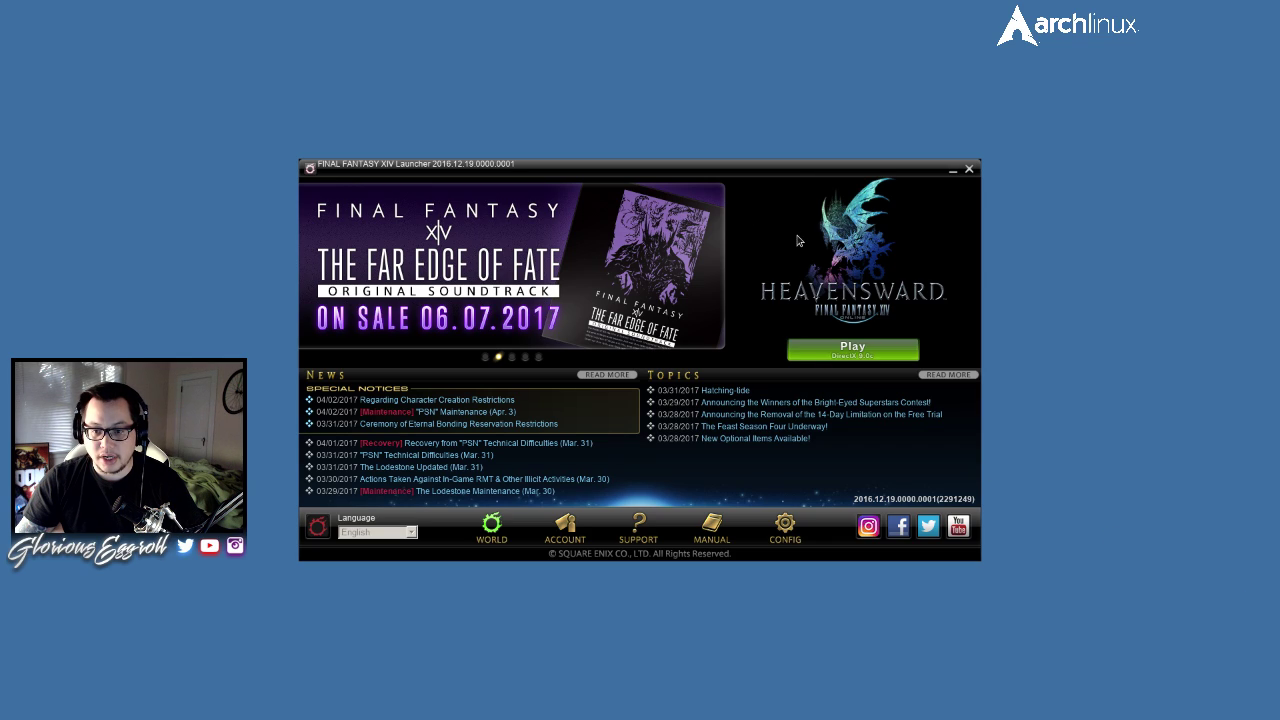
{"action": "left_click", "coordinate": [848, 352]}
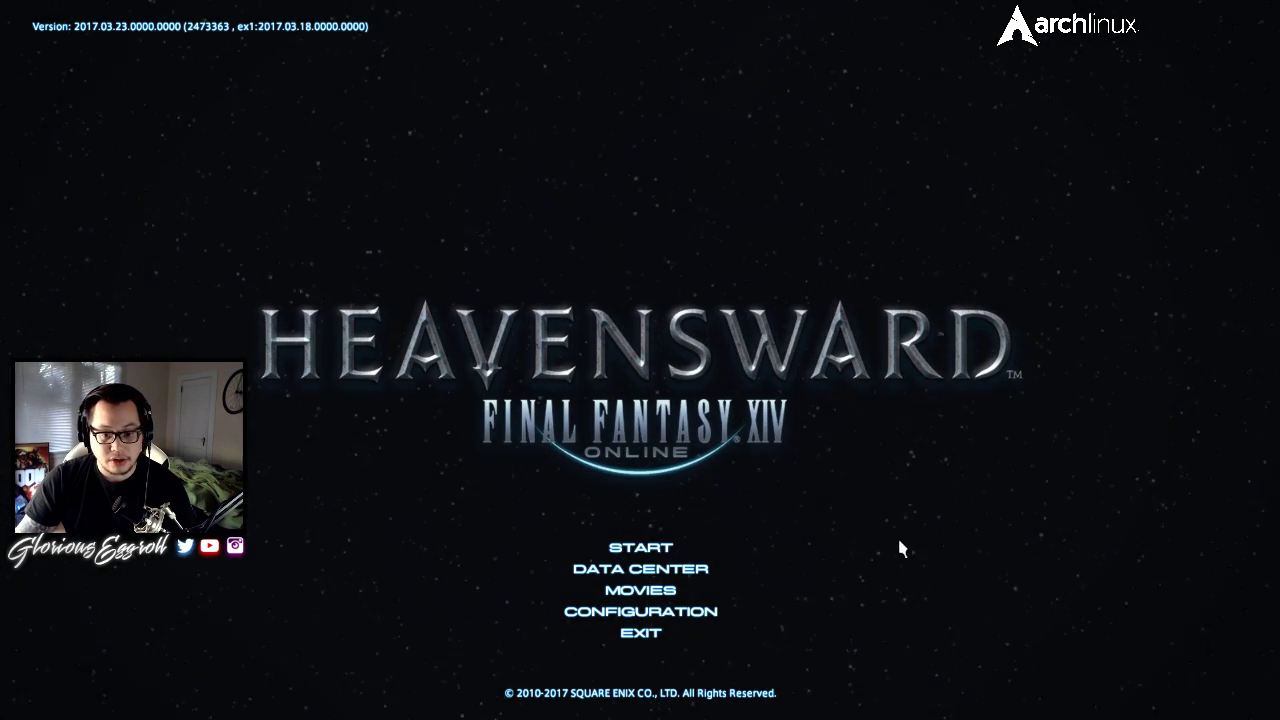
- Try to switch the game to Windowed screen mode with the 1280x780 resolution preset in System Configuration
{"action": "left_click", "coordinate": [665, 624]}
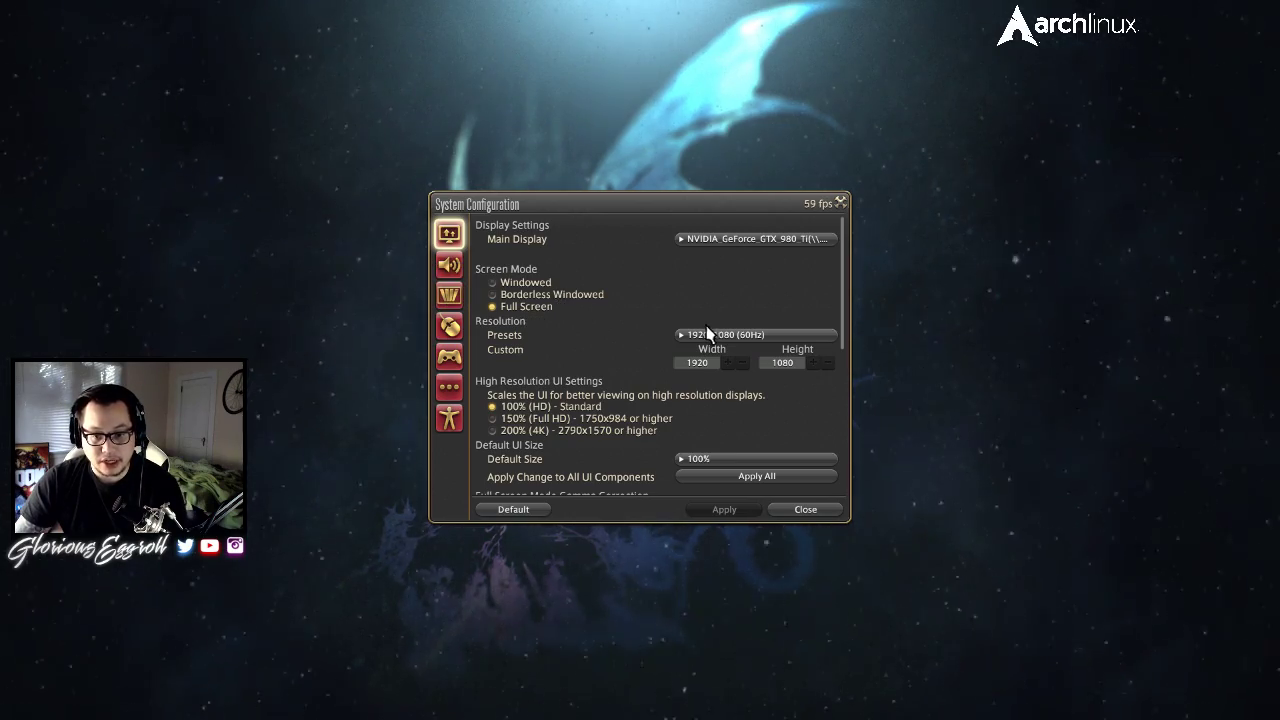
{"action": "left_click", "coordinate": [505, 283]}
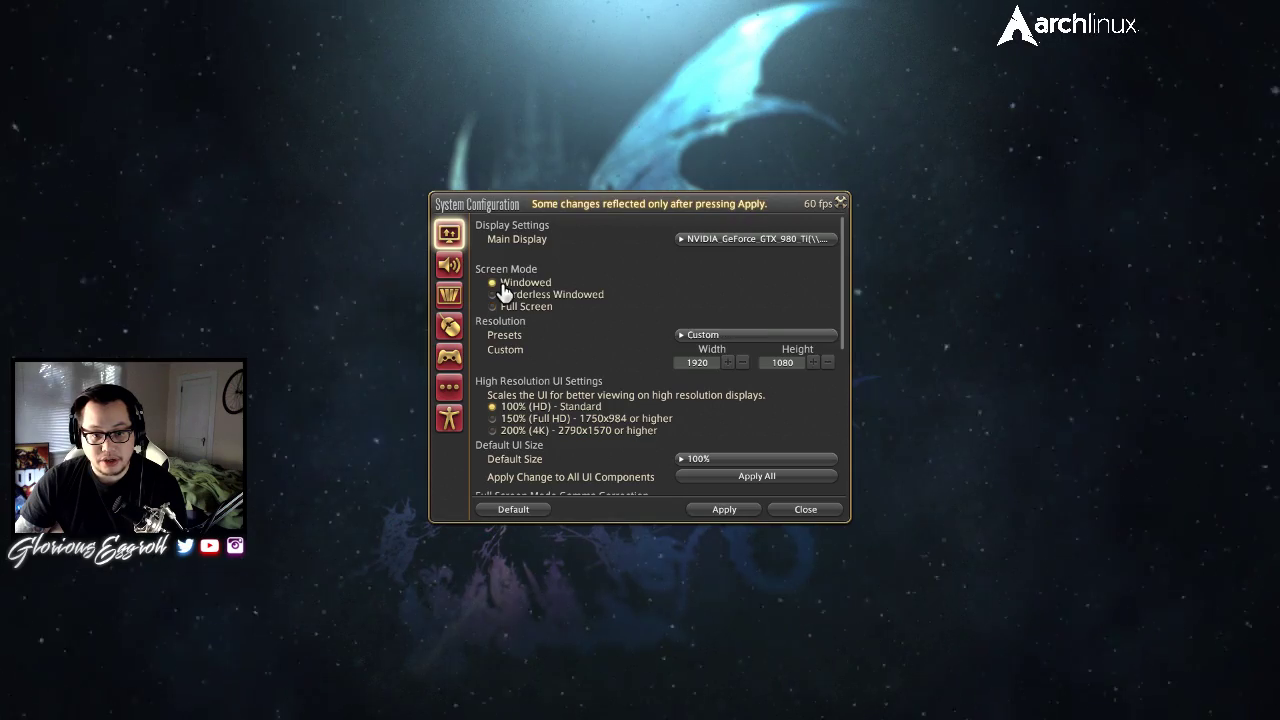
{"action": "left_click", "coordinate": [748, 334]}
{"action": "left_click", "coordinate": [708, 356]}
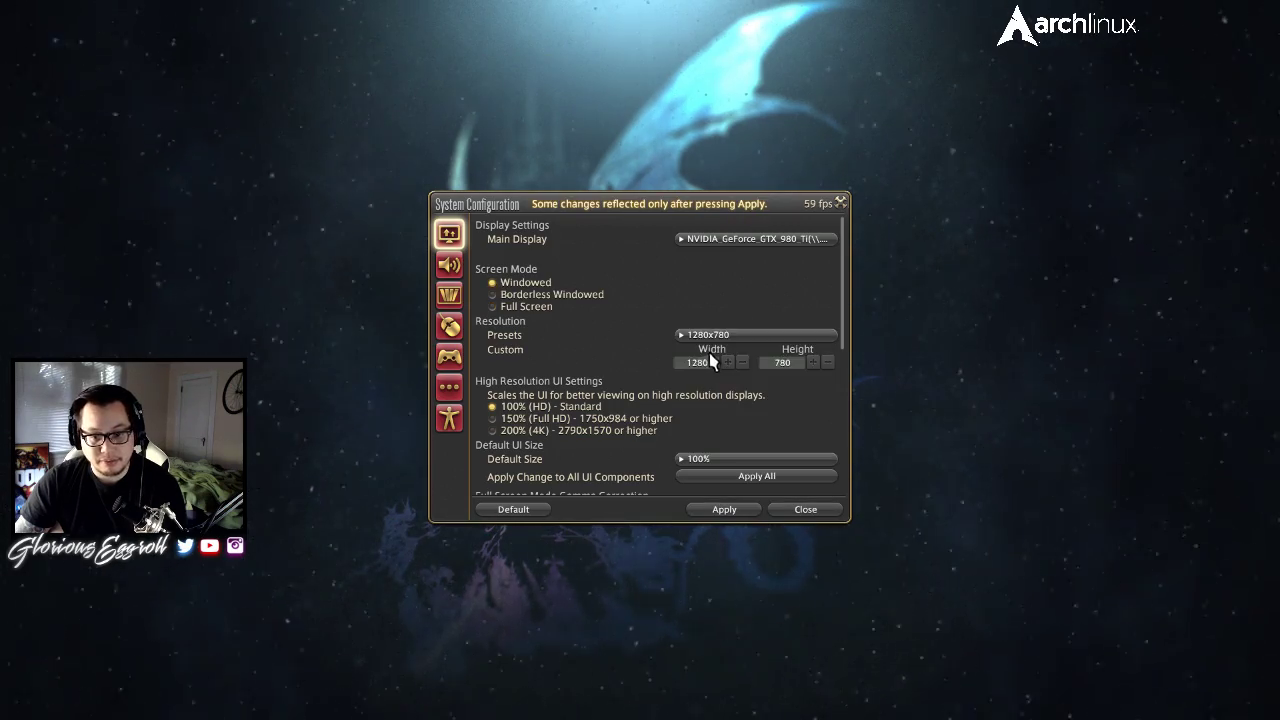
{"action": "left_click", "coordinate": [724, 509]}
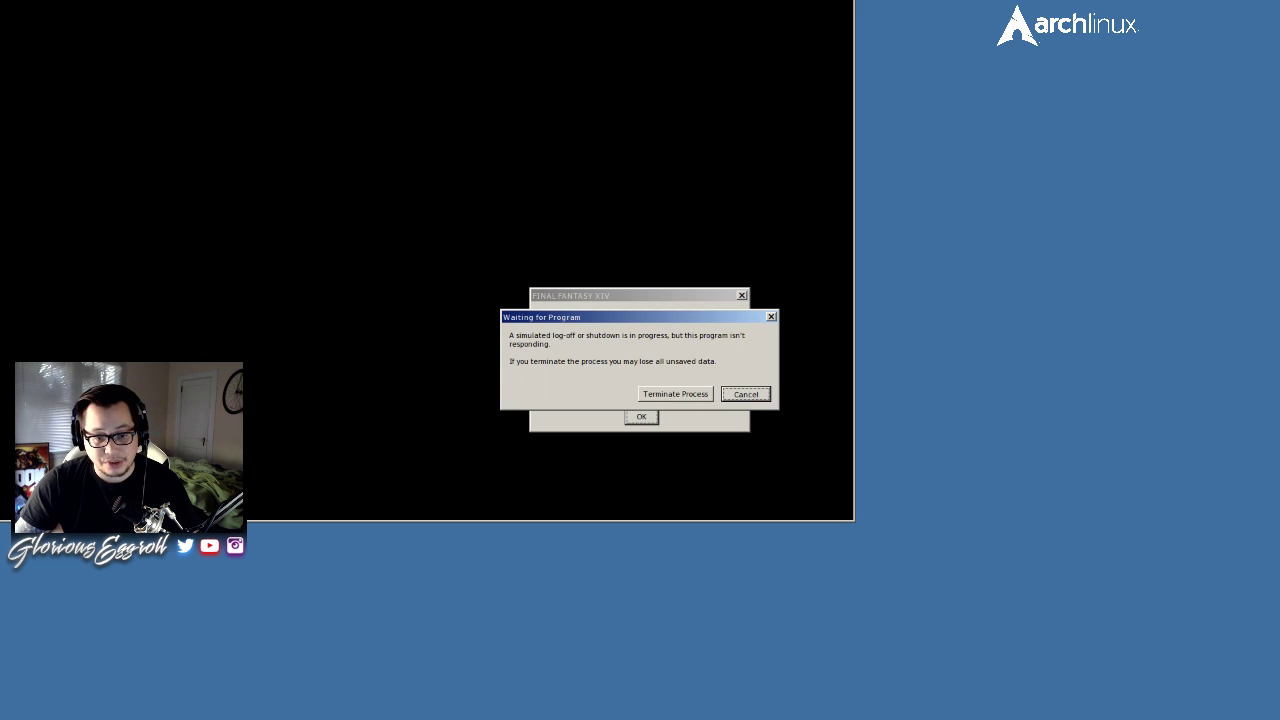
- Terminate the unresponsive game process and relaunch ffxivboot.exe from the terminal with WINEARCH=win32 and WINEPREFIX=~/.ffxiv
{"action": "left_click", "coordinate": [698, 393]}
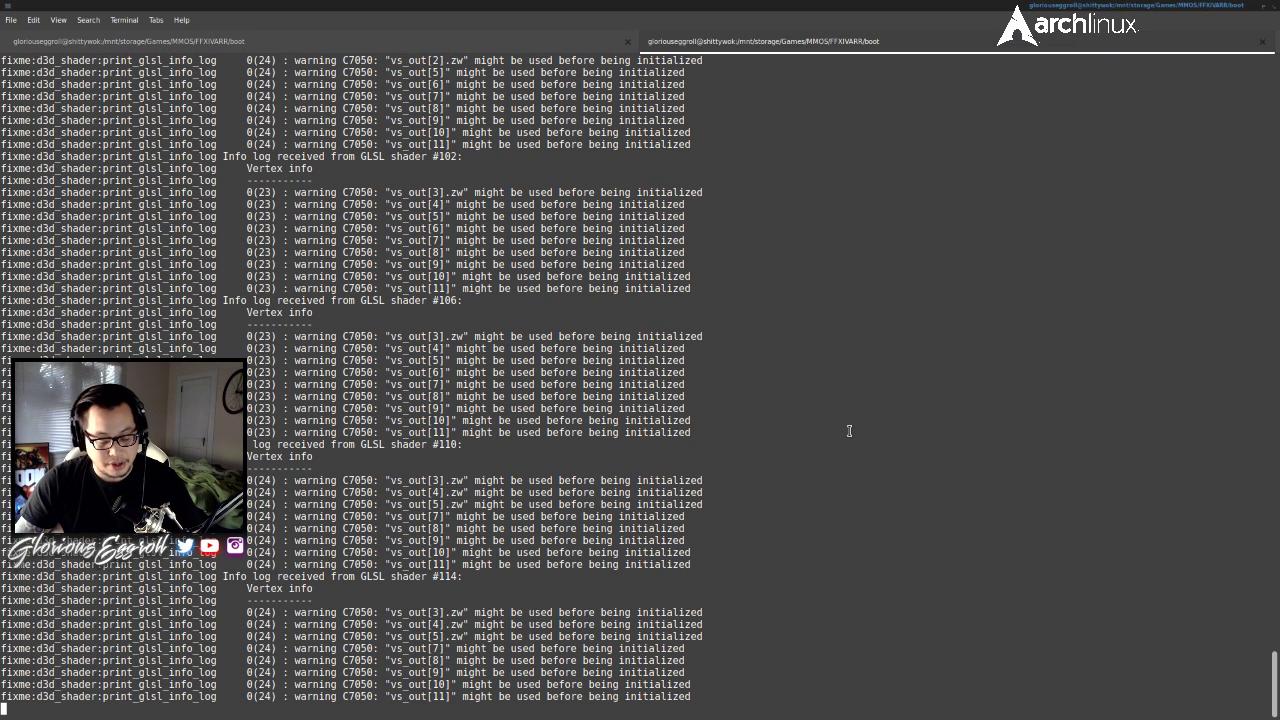
{"action": "key", "text": "ctrl+c"}
{"action": "key", "text": "ctrl+c"}
{"action": "key", "text": "ctrl+c"}
{"action": "key", "text": "Up"}
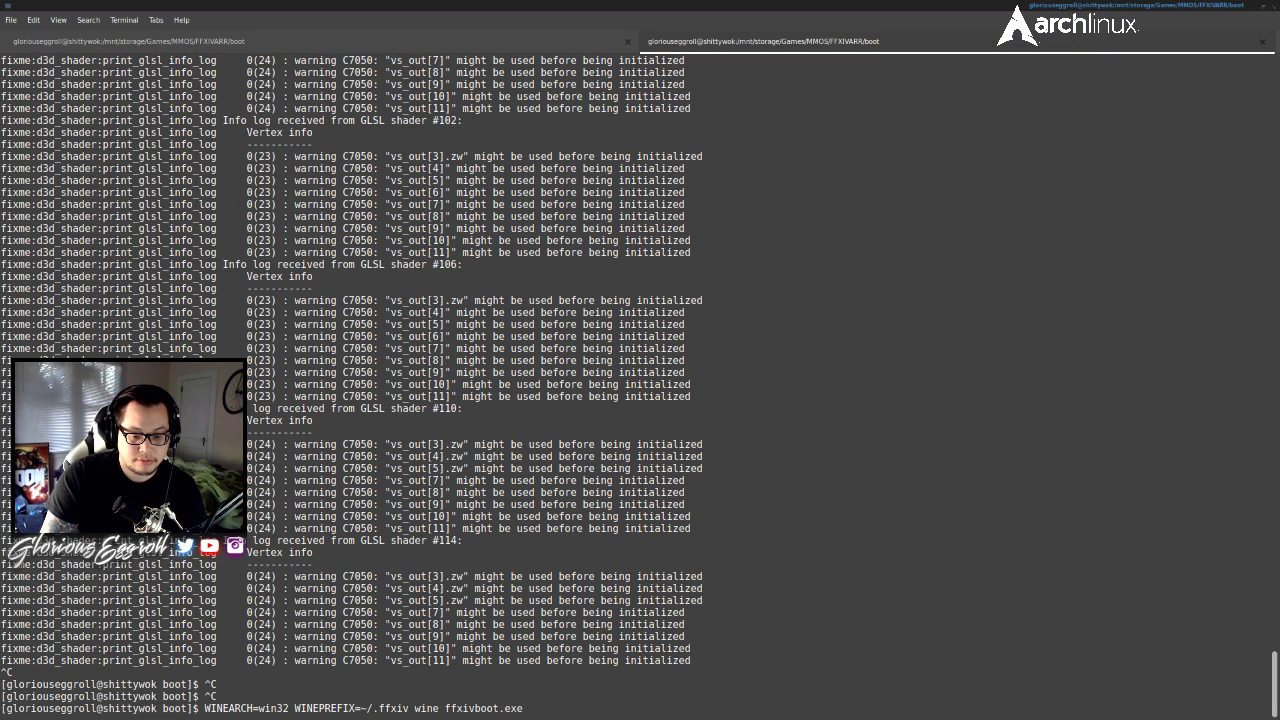
{"action": "key", "text": "Return"}
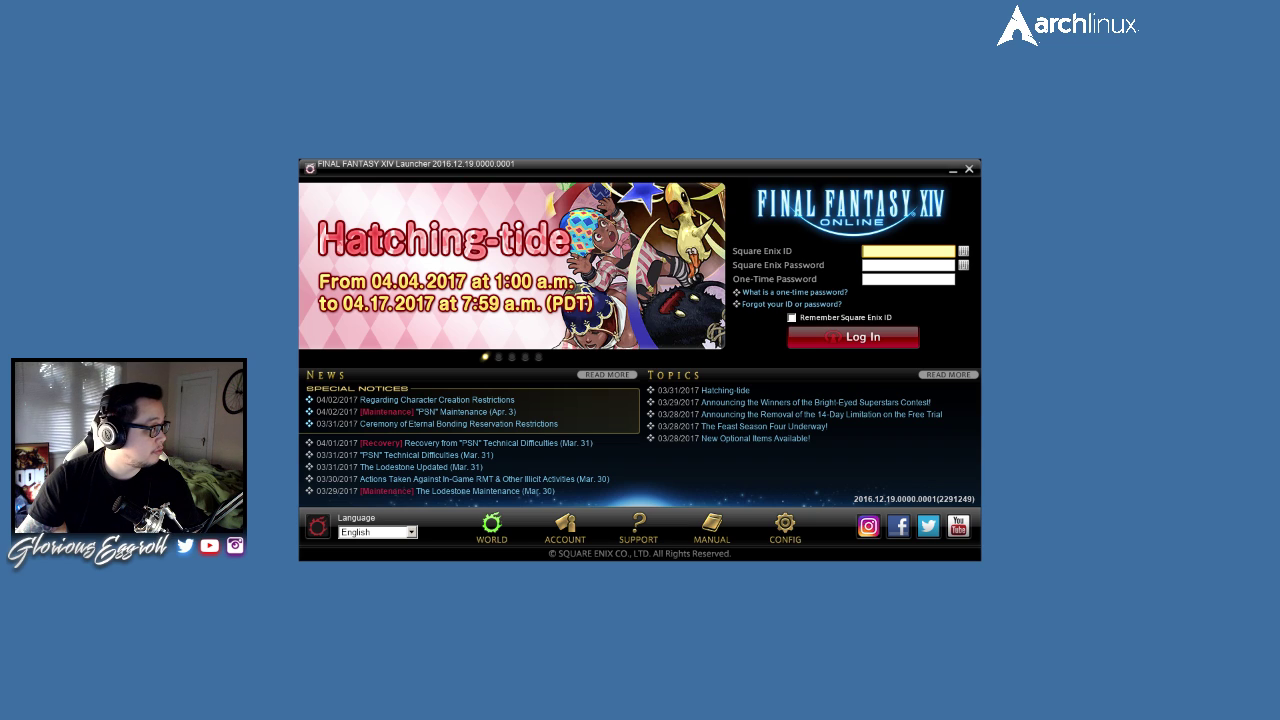
- Switch to the file manager and open FFXIV.cfg in a text editor
{"action": "key", "text": "alt+Tab"}
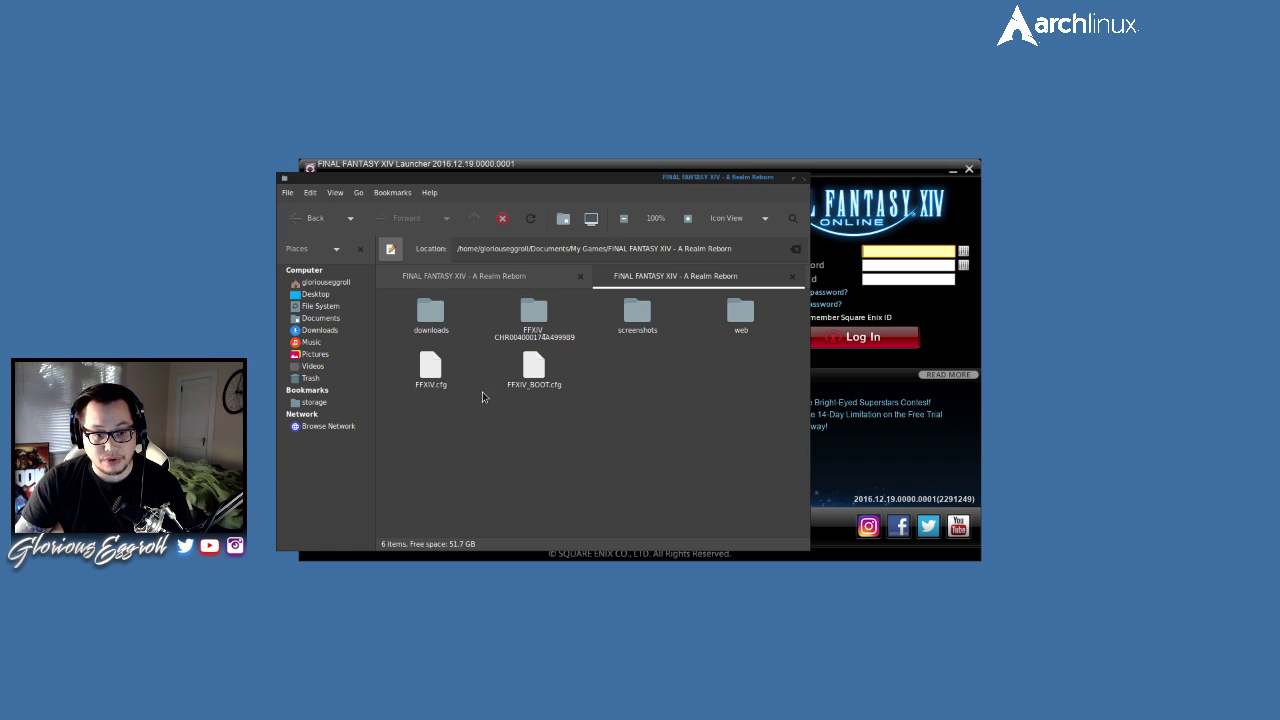
{"action": "right_click", "coordinate": [433, 369]}
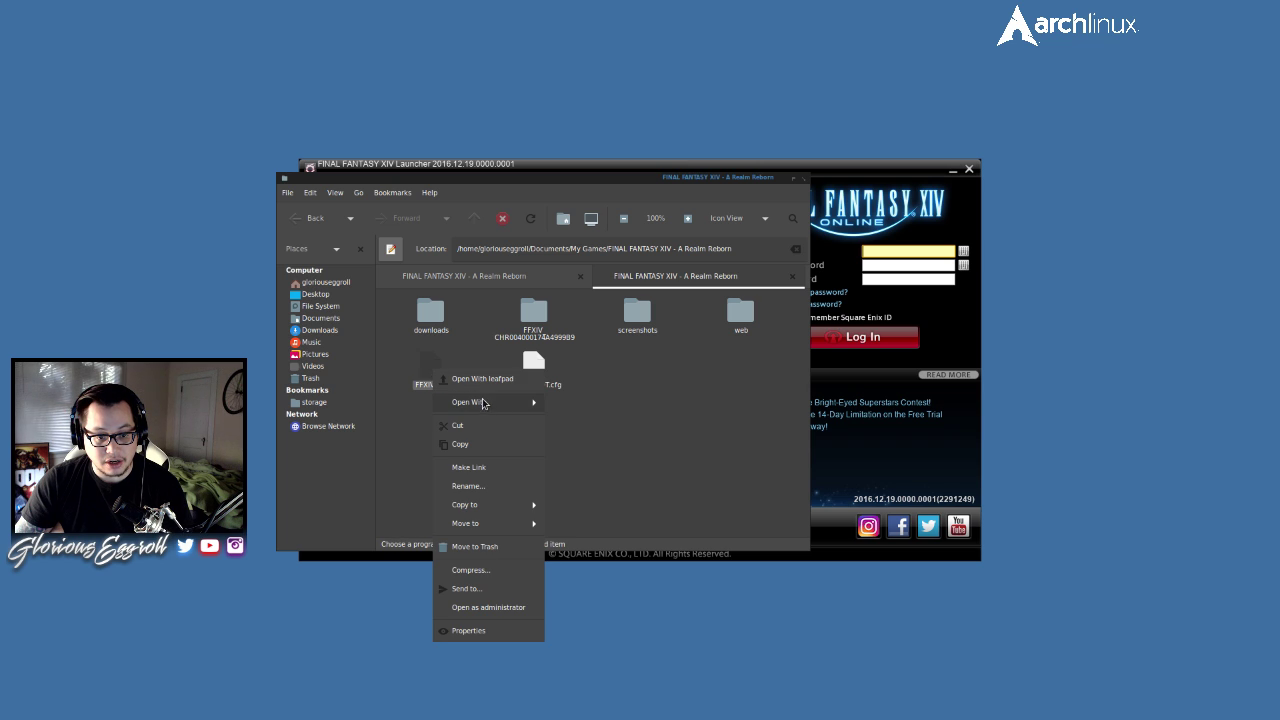
{"action": "left_click", "coordinate": [572, 404]}
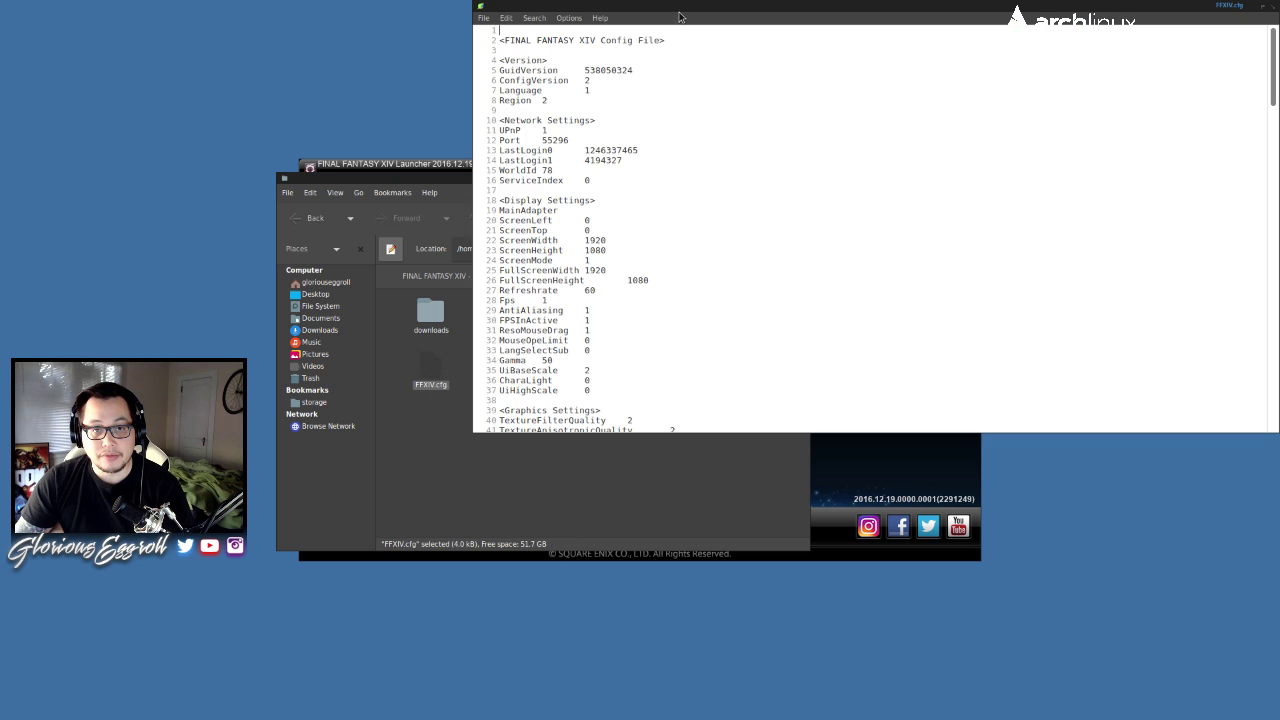
{"action": "left_click_drag", "start_coordinate": [713, 8], "coordinate": [785, 116]}
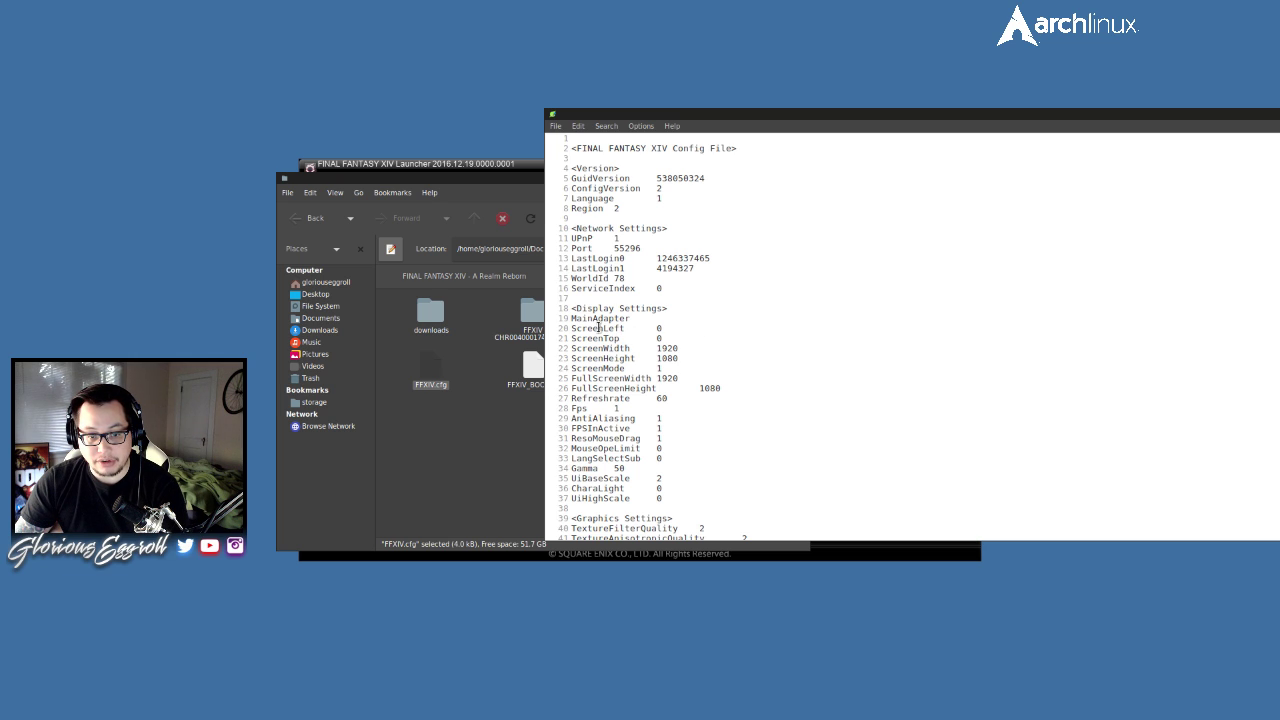
- Set ScreenMode to 2 in the Display Settings section of FFXIV.cfg
{"action": "left_click", "coordinate": [637, 358]}
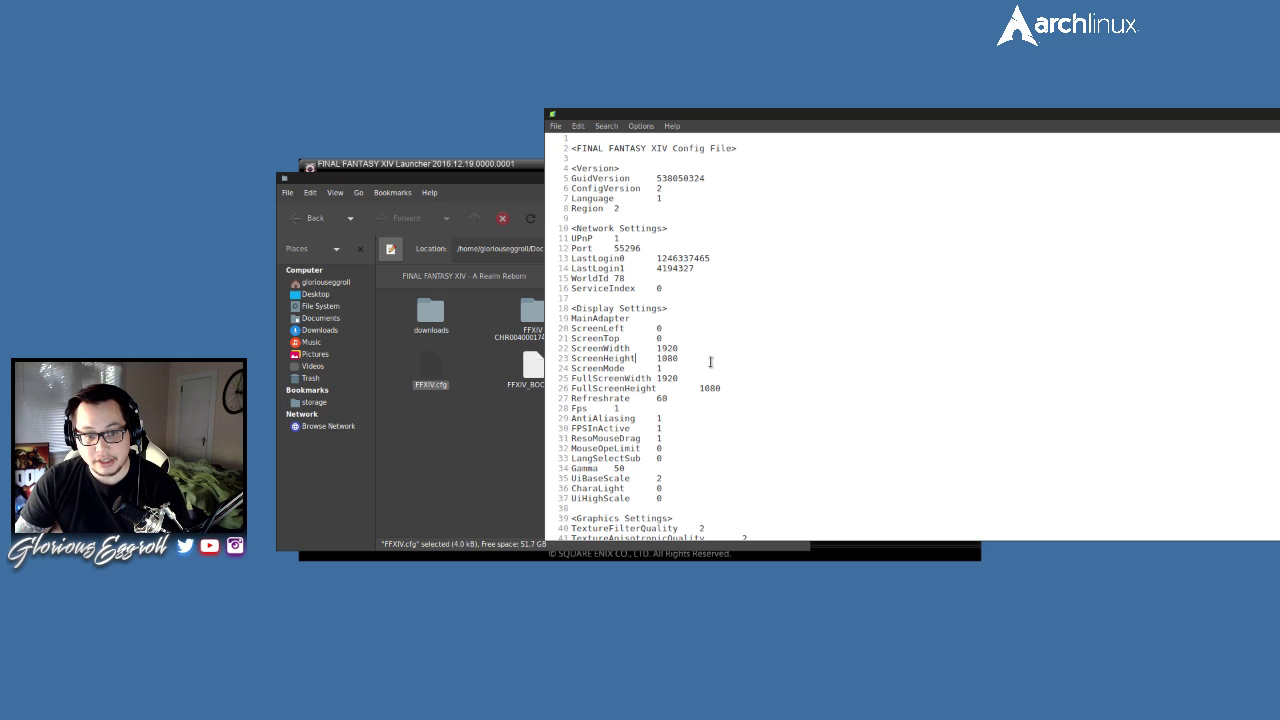
{"action": "left_click", "coordinate": [682, 370]}
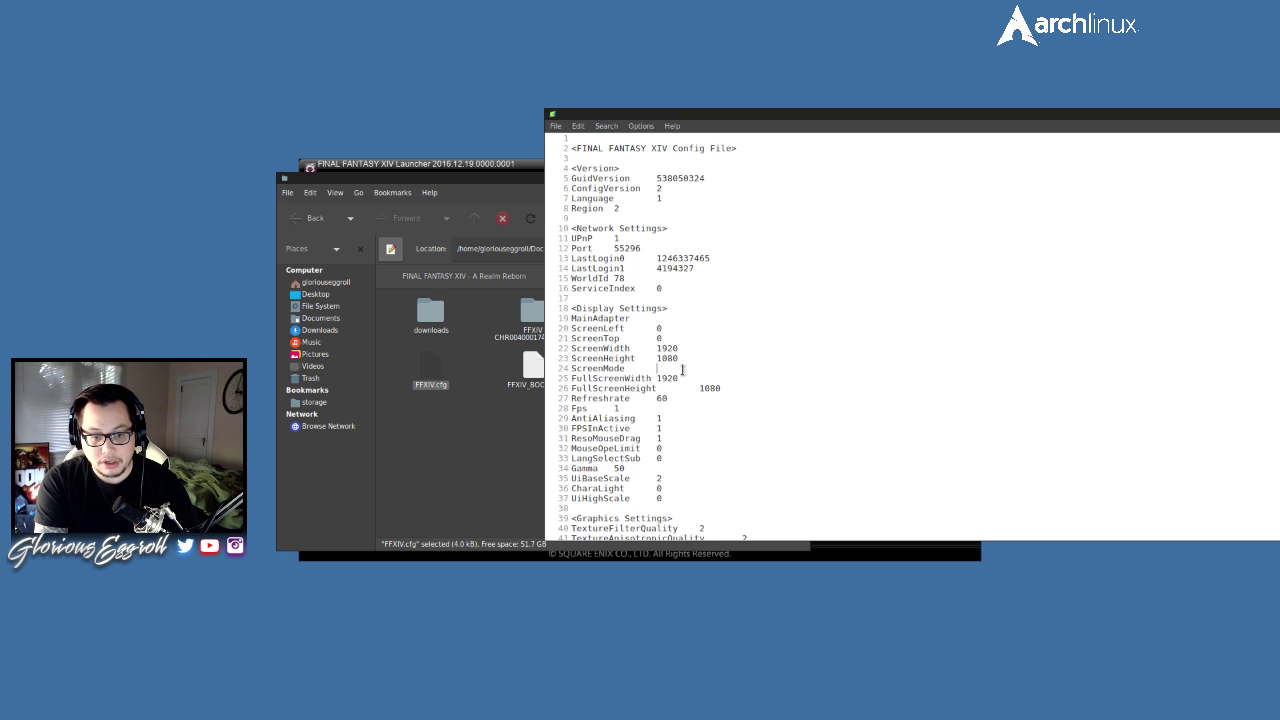
{"action": "type", "text": "2"}
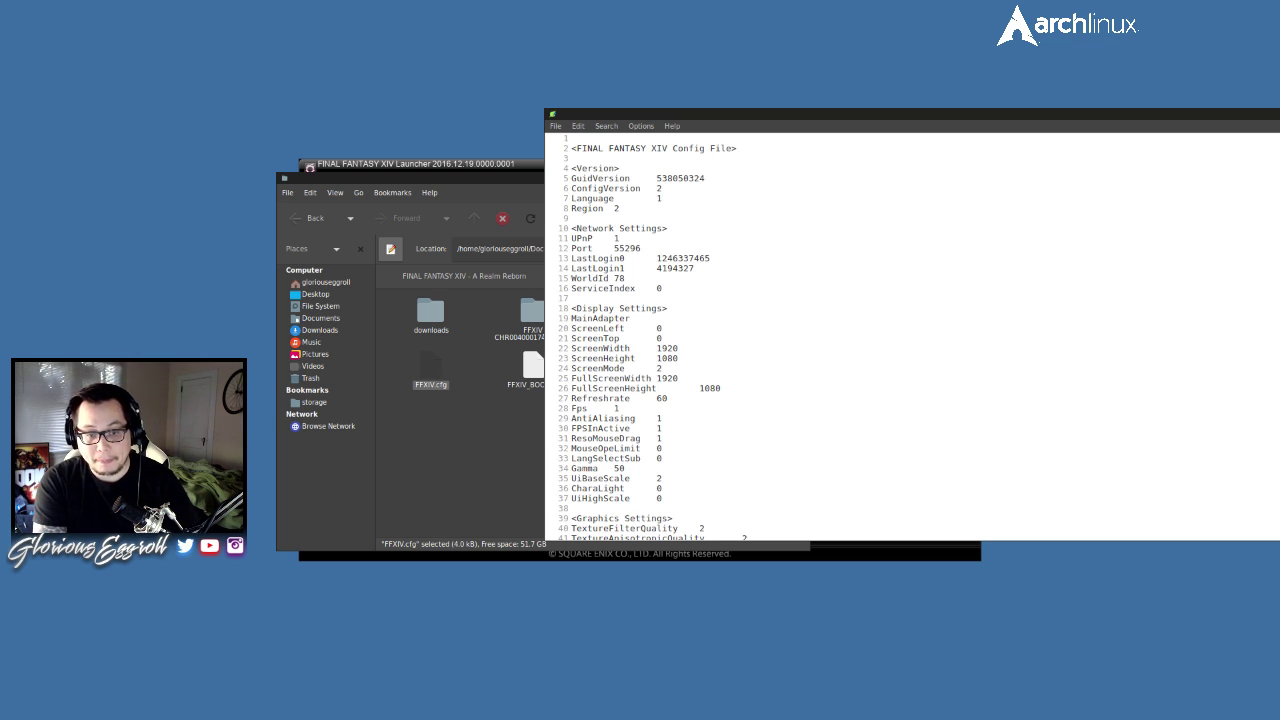
- Set ScreenWidth to 1280 and ScreenHeight to 720 in the Display Settings section
{"action": "double_click", "coordinate": [666, 348]}
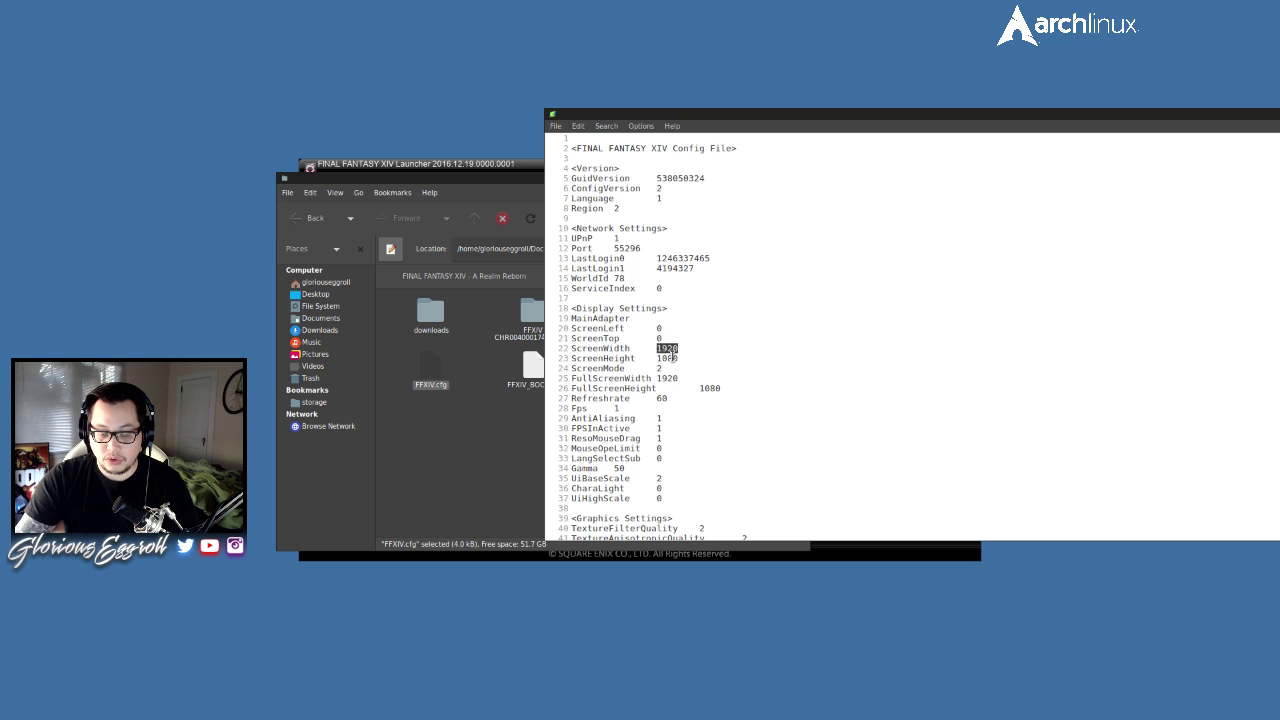
{"action": "type", "text": "128"}
{"action": "key", "text": "shift+Left"}
{"action": "key", "text": "shift+Left"}
{"action": "key", "text": "shift+Left"}
{"action": "type", "text": "72"}
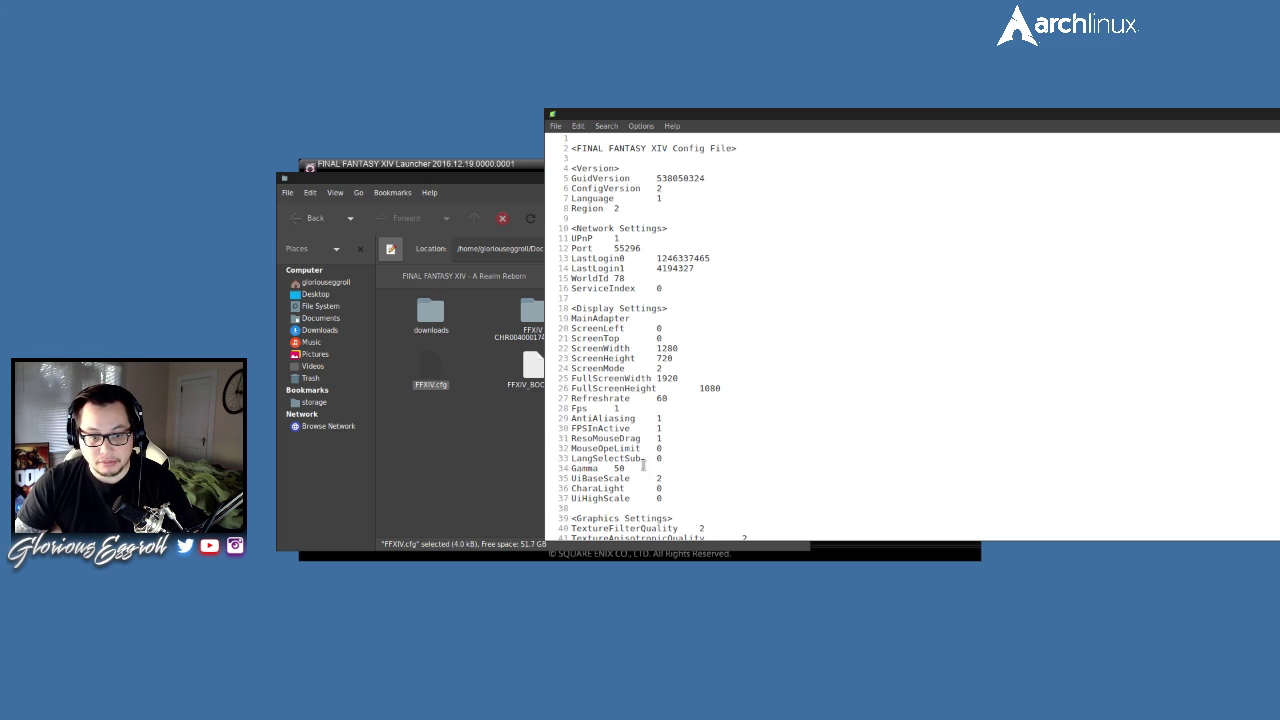
- Save the edited FFXIV.cfg and close it
{"action": "left_click_drag", "start_coordinate": [787, 120], "coordinate": [663, 84]}
{"action": "left_click", "coordinate": [556, 341]}
{"action": "key", "text": "ctrl+s"}
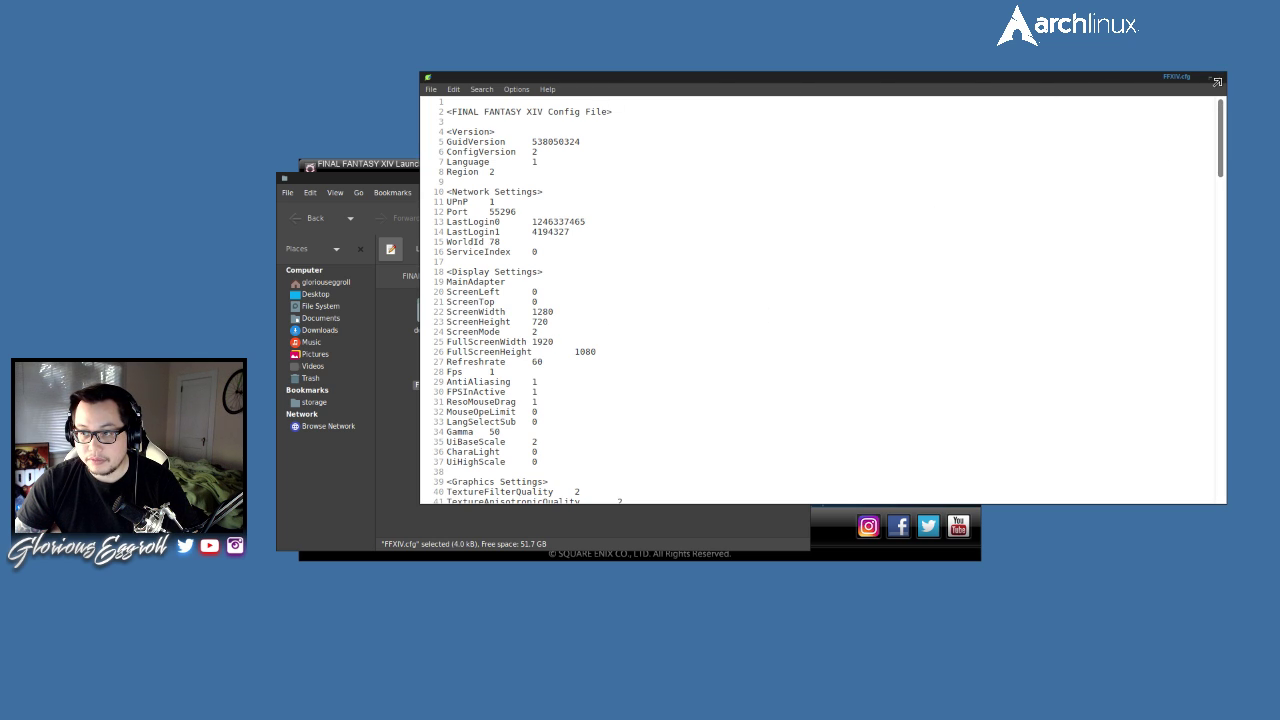
{"action": "left_click", "coordinate": [1217, 82]}
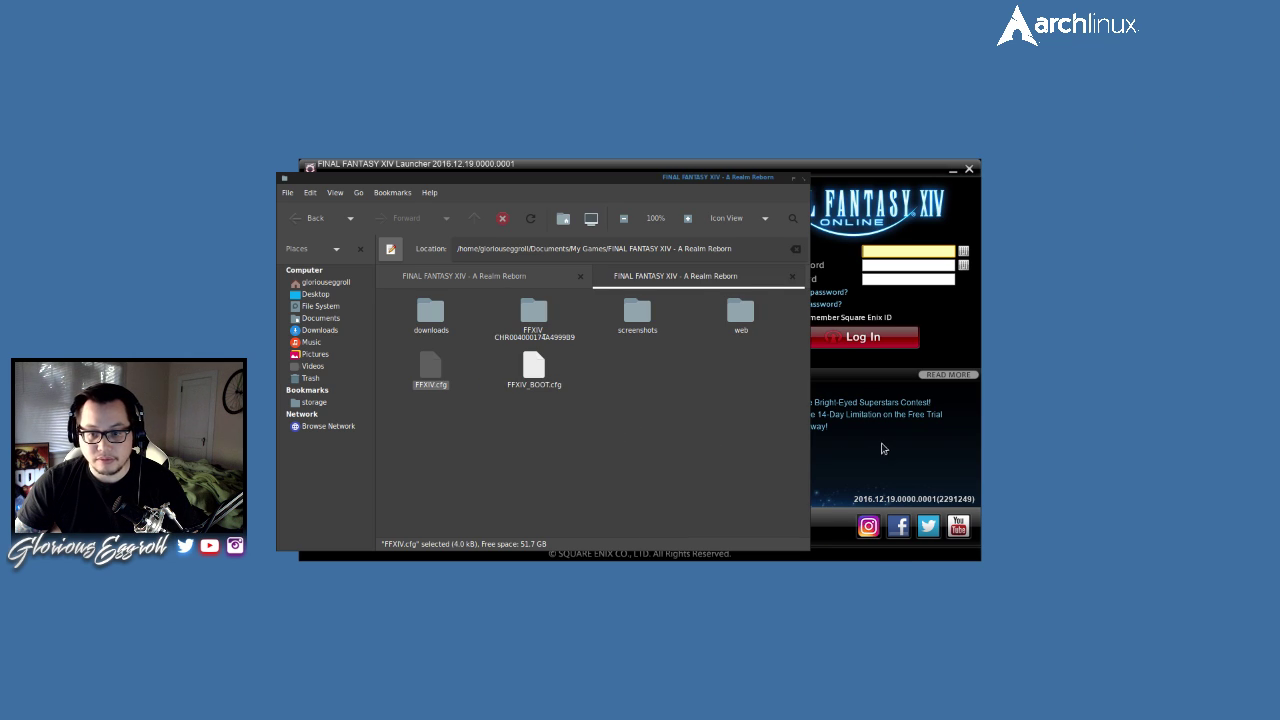
{"action": "key", "text": "ctrl+q"}
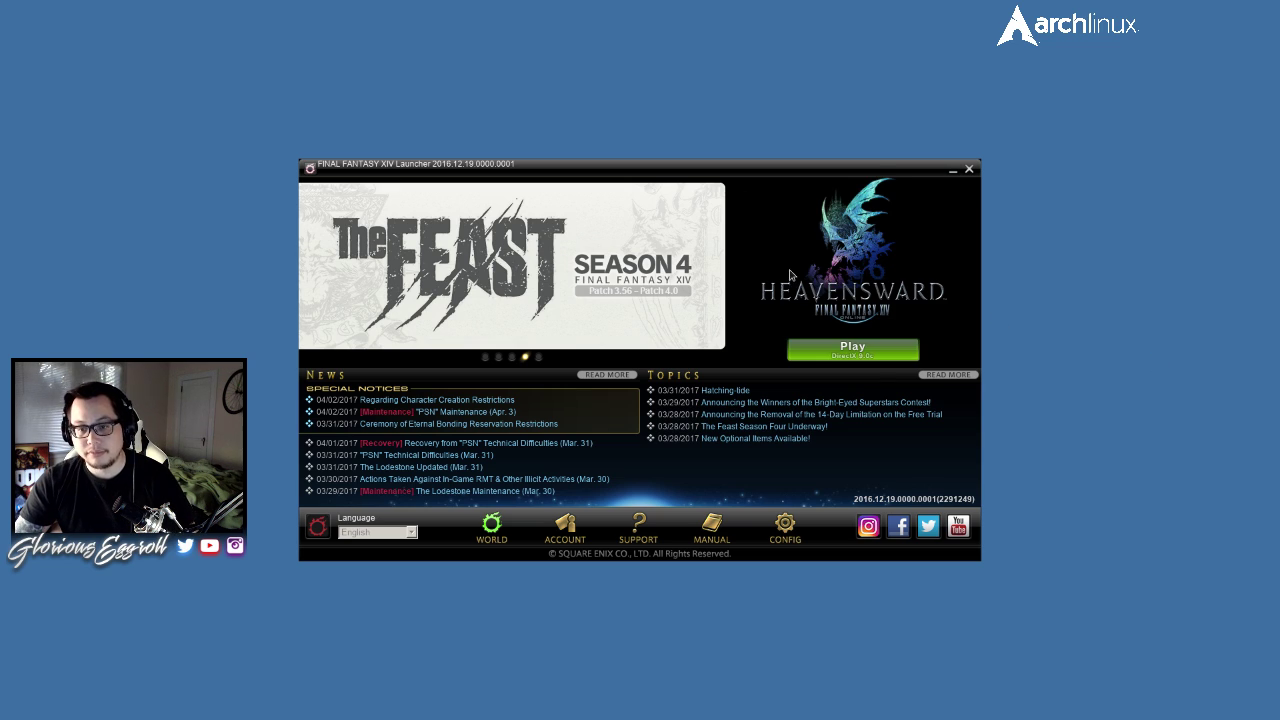
- Start the game from the launcher and check the screen mode and resolution in System Configuration
{"action": "left_click", "coordinate": [862, 352]}
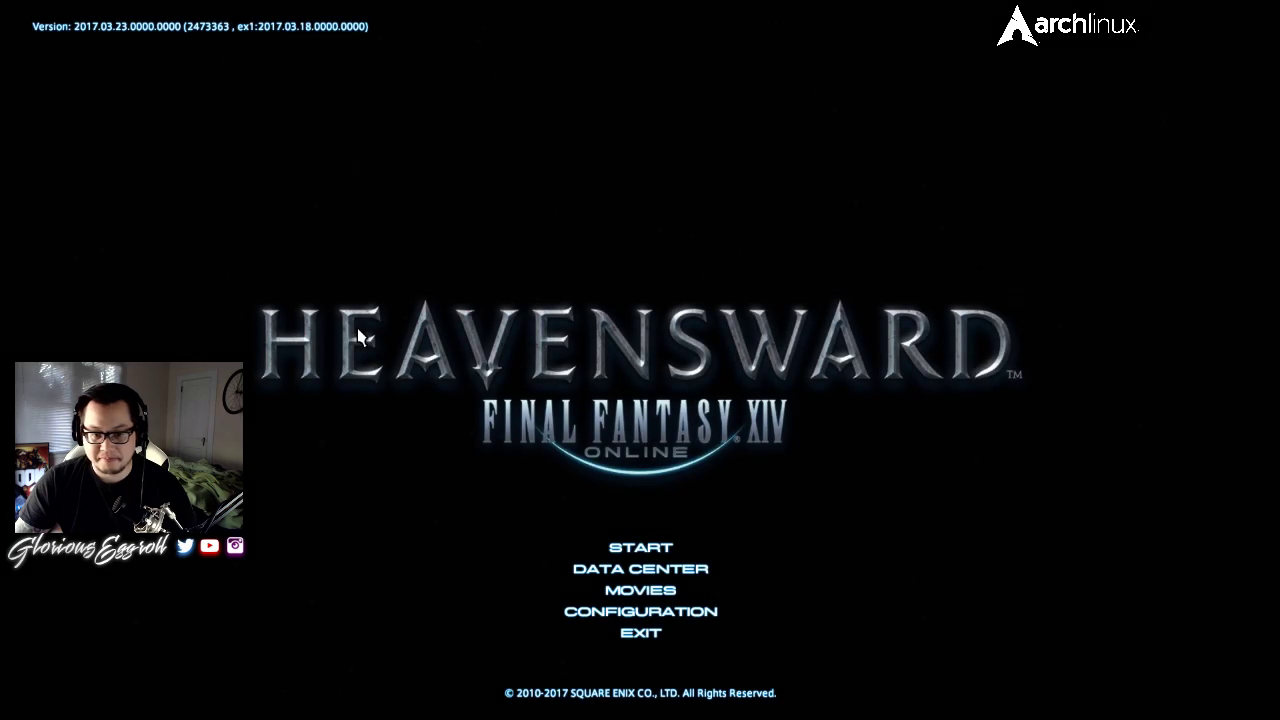
{"action": "left_click", "coordinate": [700, 612]}
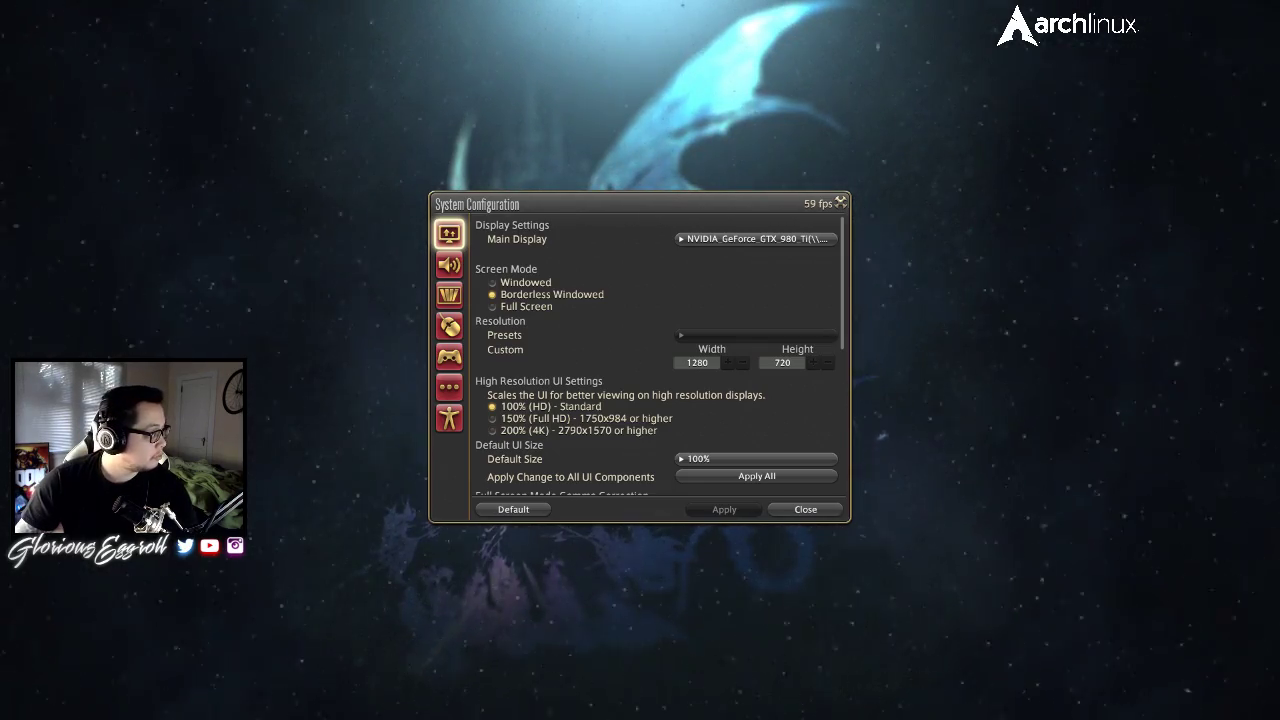
- Switch to the text editor, examine the ScreenMode entry in FFXIV.cfg, and close the file
{"action": "key", "text": "alt+Tab"}
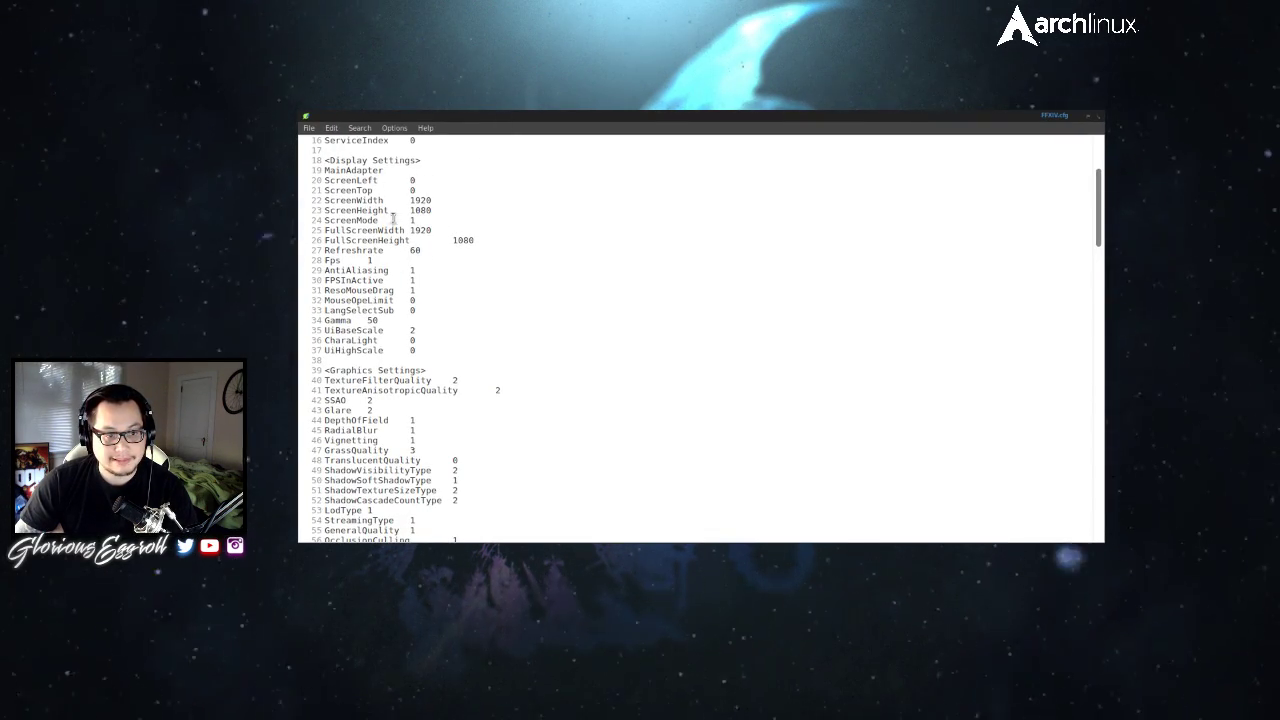
{"action": "left_click", "coordinate": [425, 220]}
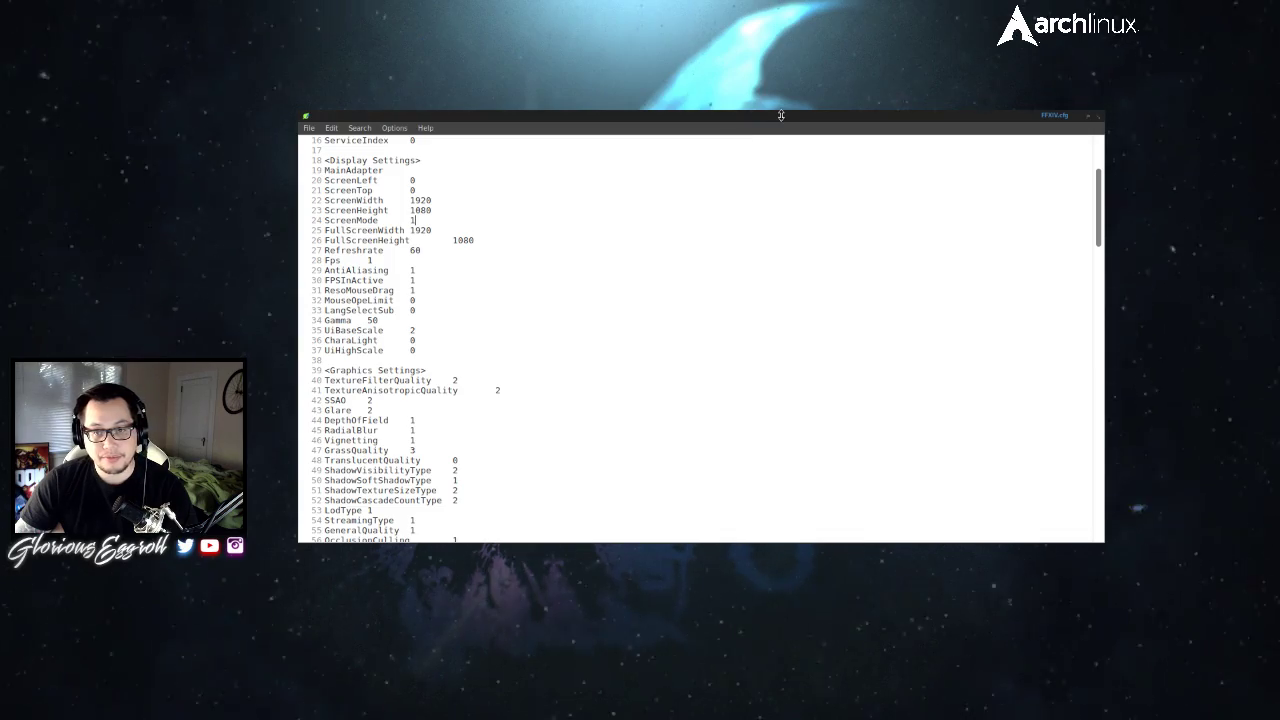
{"action": "key", "text": "ctrl+q"}
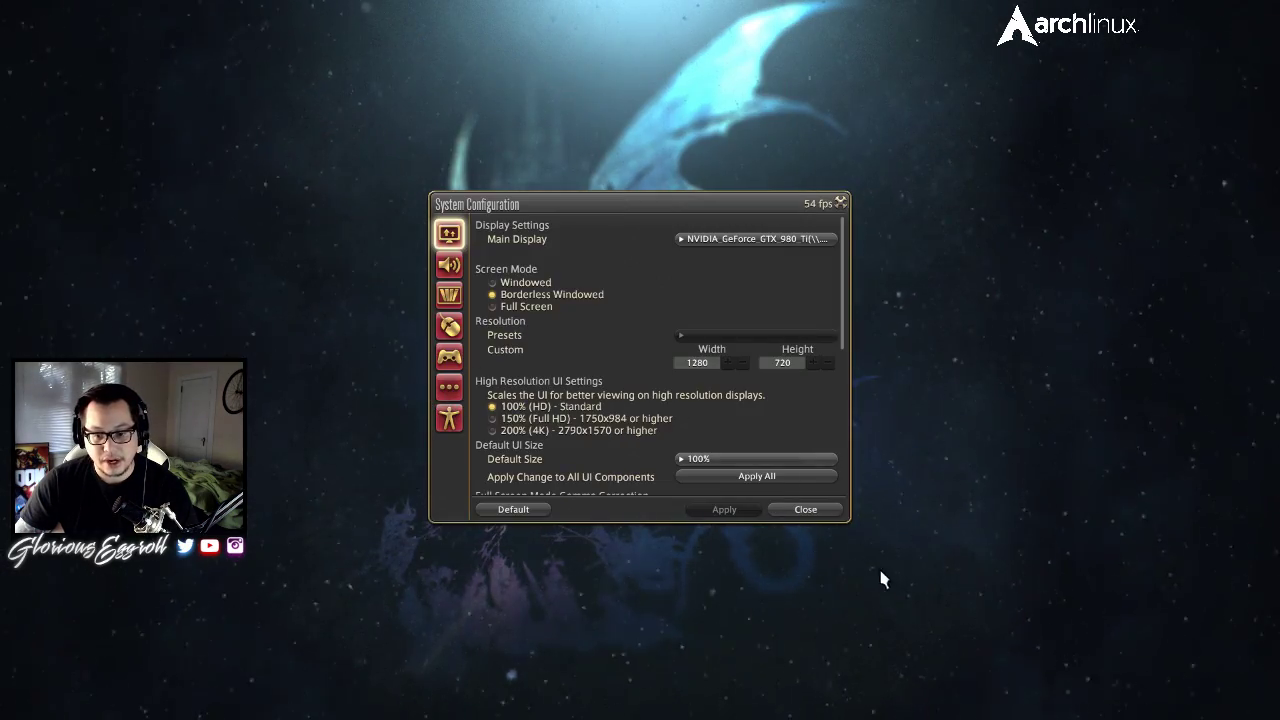
- Close System Configuration, exit the game, and interrupt the running Wine process in the terminal
{"action": "left_click", "coordinate": [806, 511]}
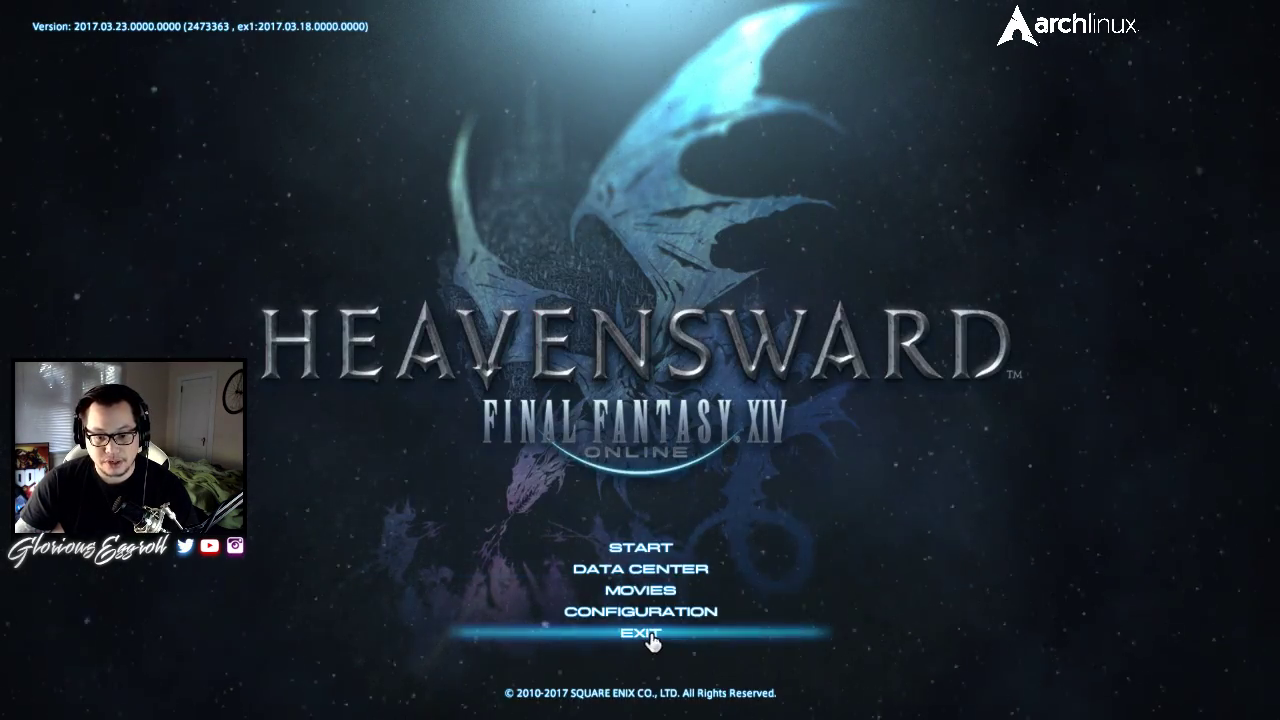
{"action": "left_click", "coordinate": [651, 634]}
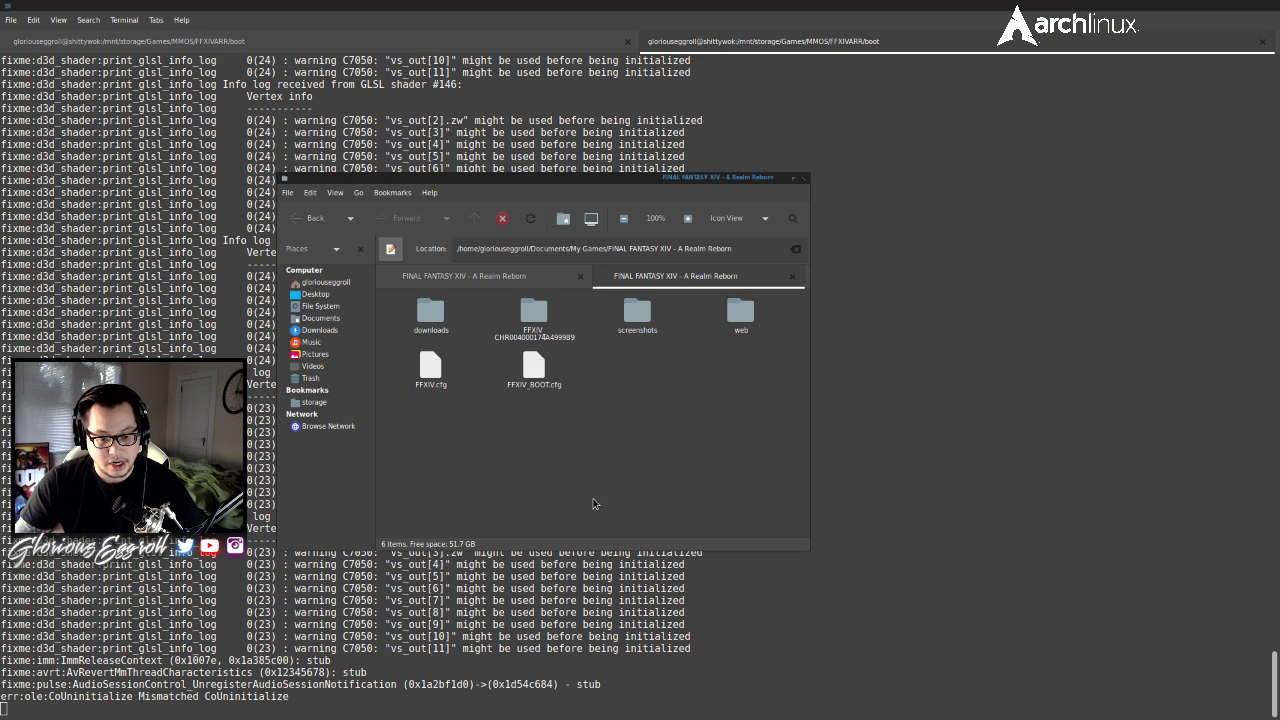
{"action": "left_click", "coordinate": [897, 494]}
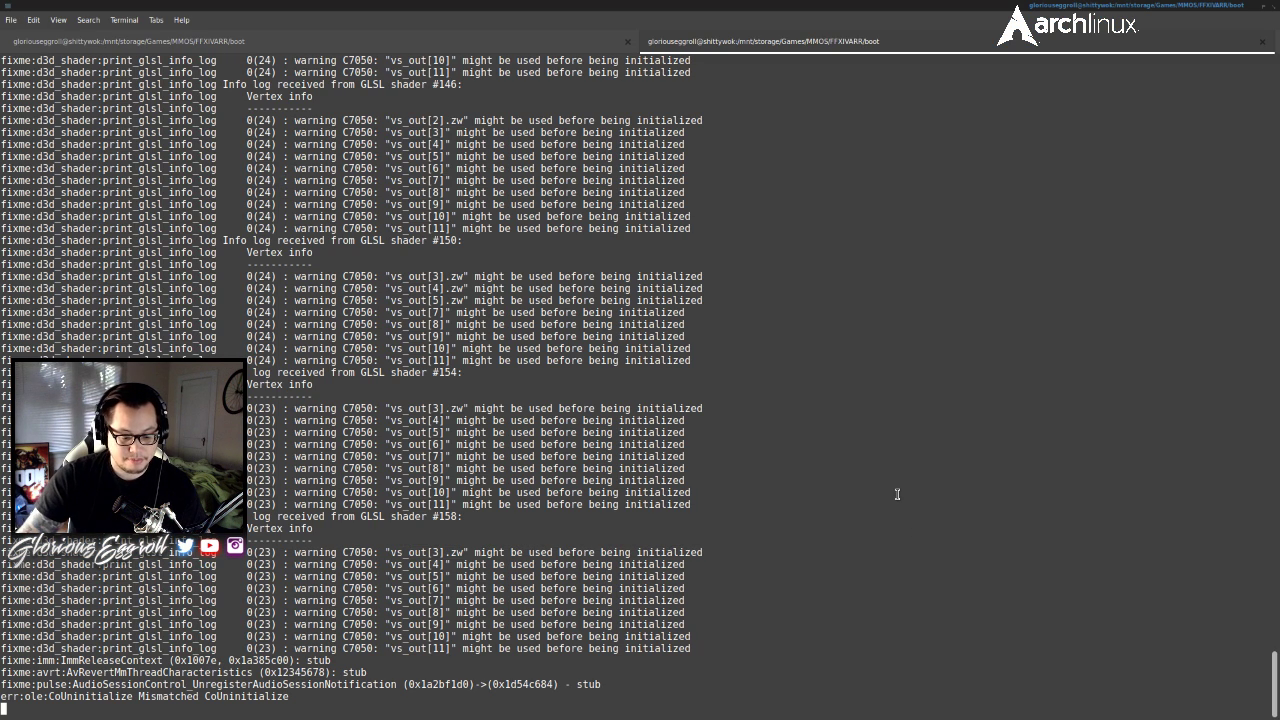
{"action": "key", "text": "ctrl+c"}
{"action": "key", "text": "ctrl+c"}
{"action": "key", "text": "ctrl+c"}
- Run winecfg with WINEARCH=win32 and WINEPREFIX=~/.ffxiv and show its Graphics settings
{"action": "key", "text": "Up"}
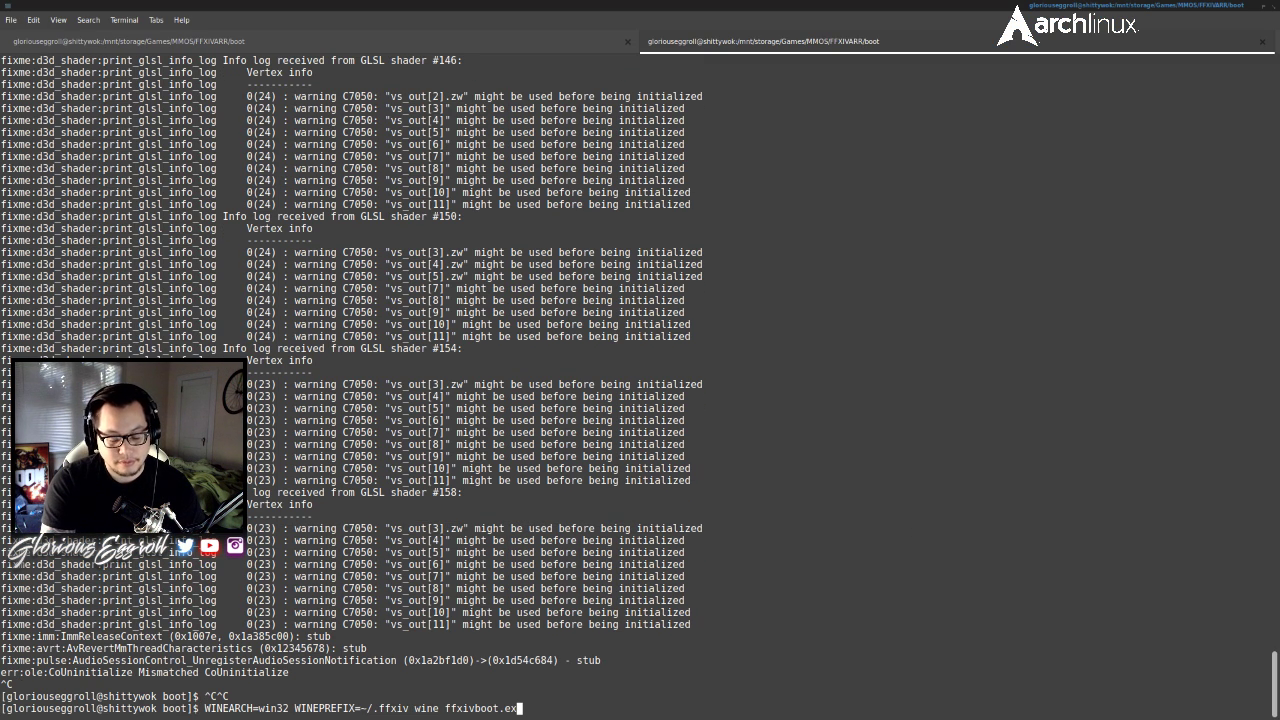
{"action": "type", "text": "cfg"}
{"action": "key", "text": "Return"}
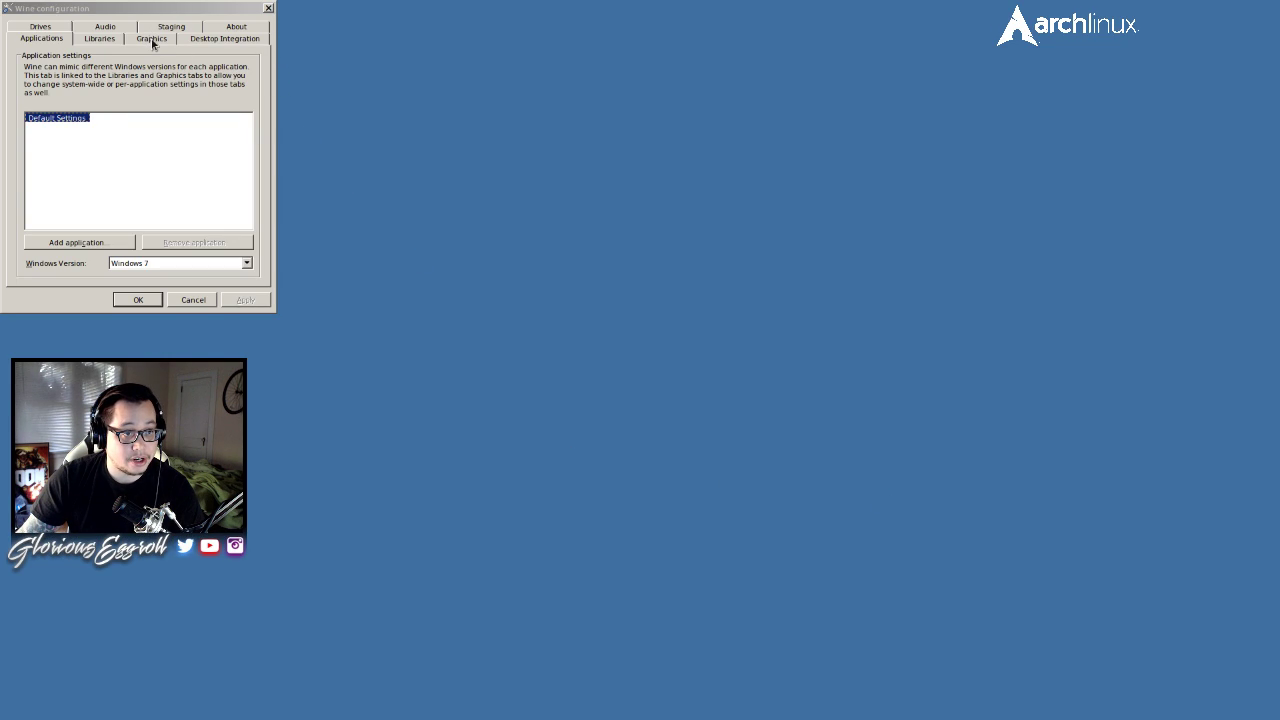
{"action": "left_click", "coordinate": [163, 42]}
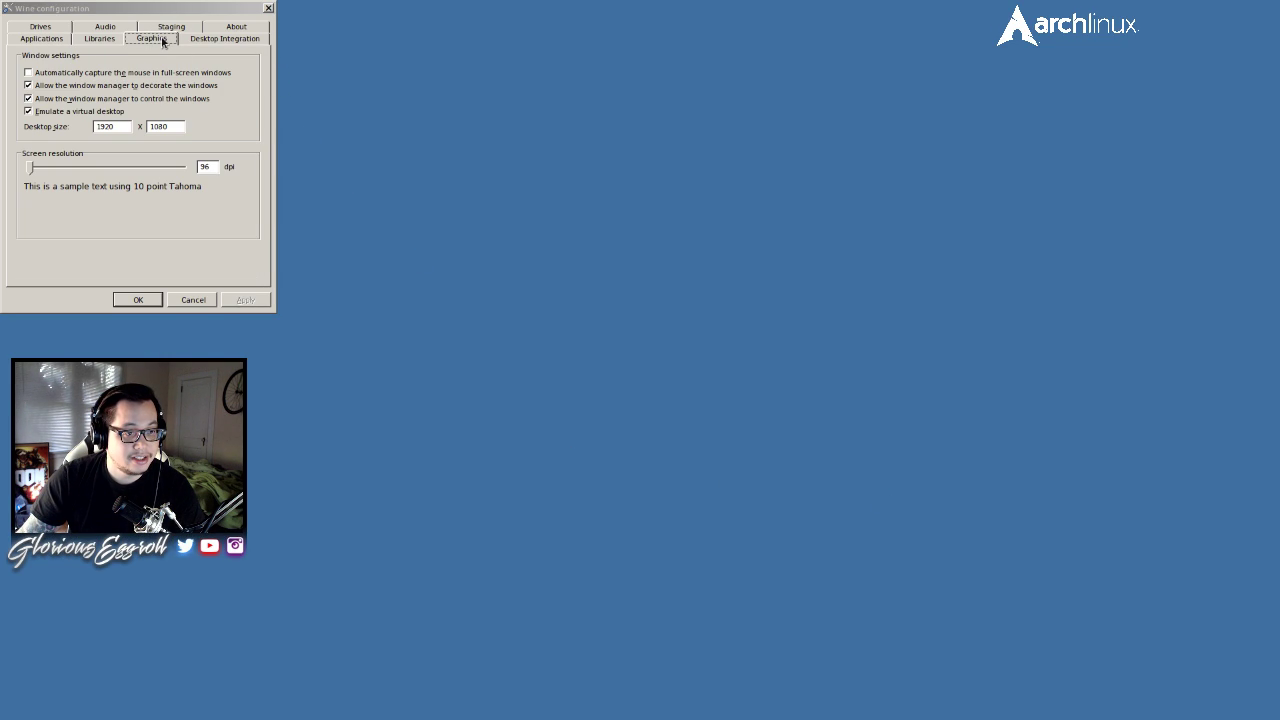
- Turn off virtual desktop emulation in the Wine graphics settings and save the configuration
{"action": "left_click", "coordinate": [44, 112]}
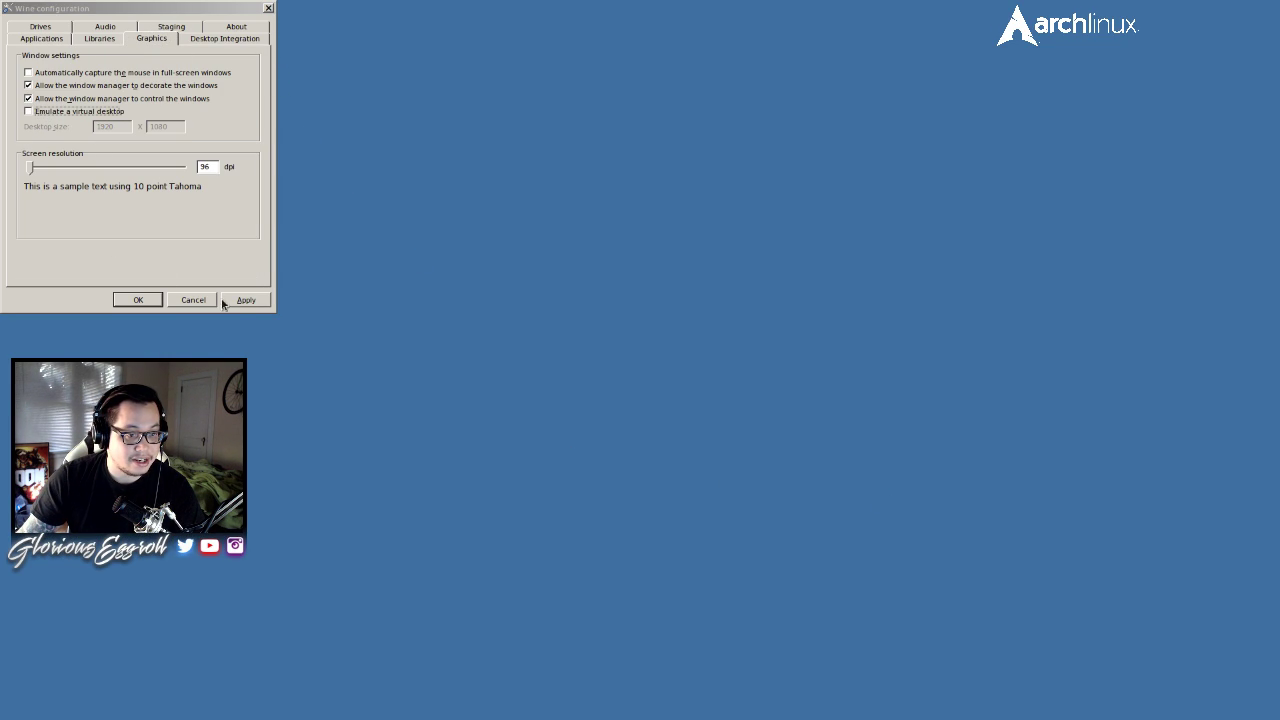
{"action": "left_click", "coordinate": [137, 301]}
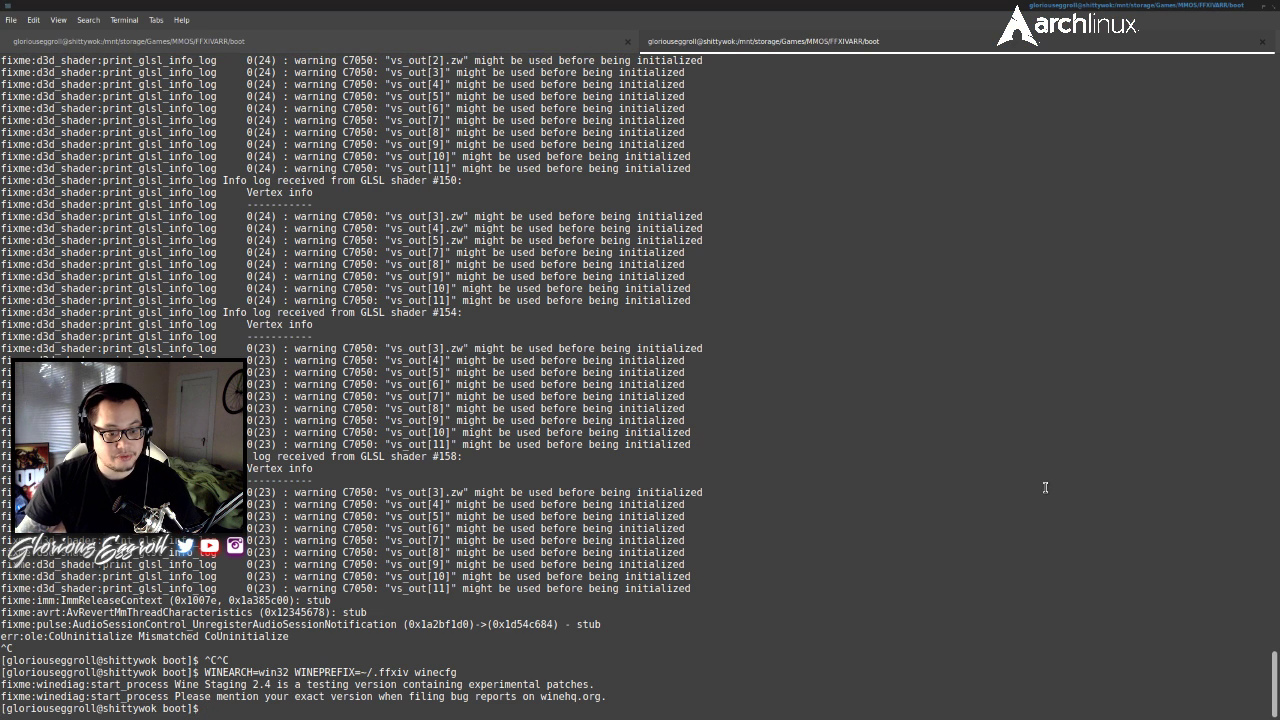
- Relaunch the Final Fantasy XIV launcher from the terminal and start the game
{"action": "key", "text": "Up"}
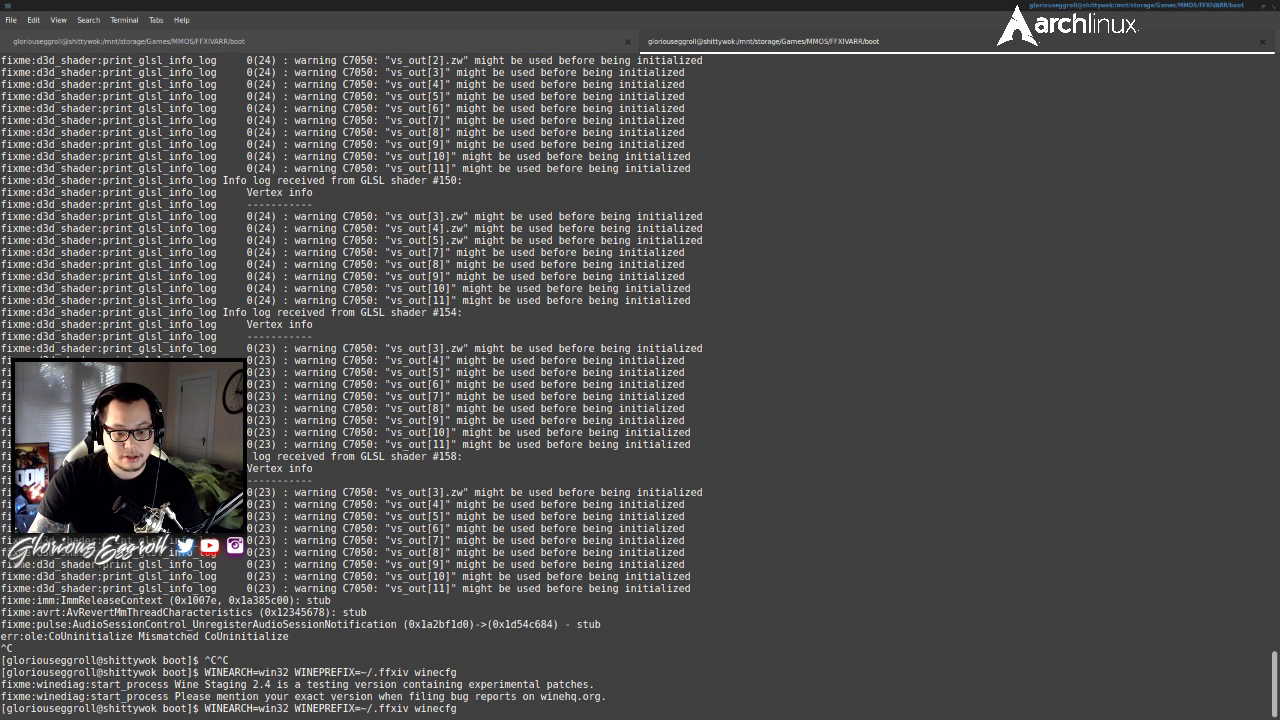
{"action": "key", "text": "Return"}
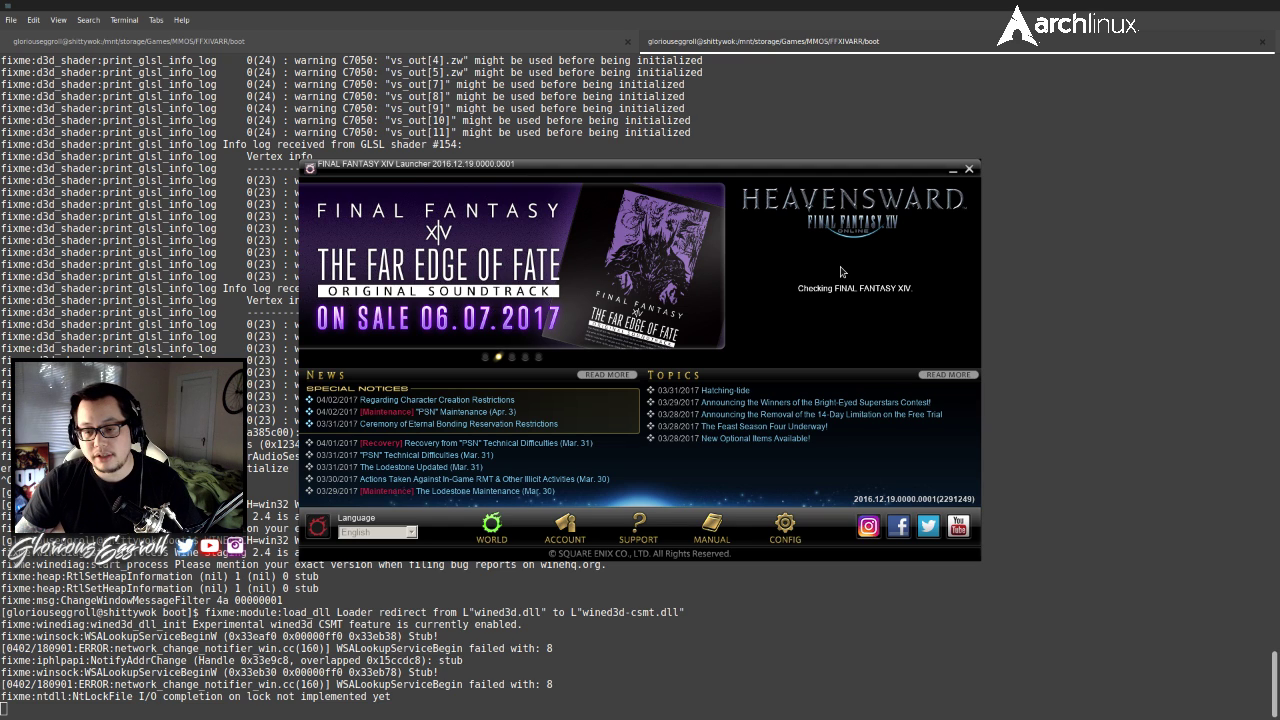
{"action": "left_click", "coordinate": [850, 348]}
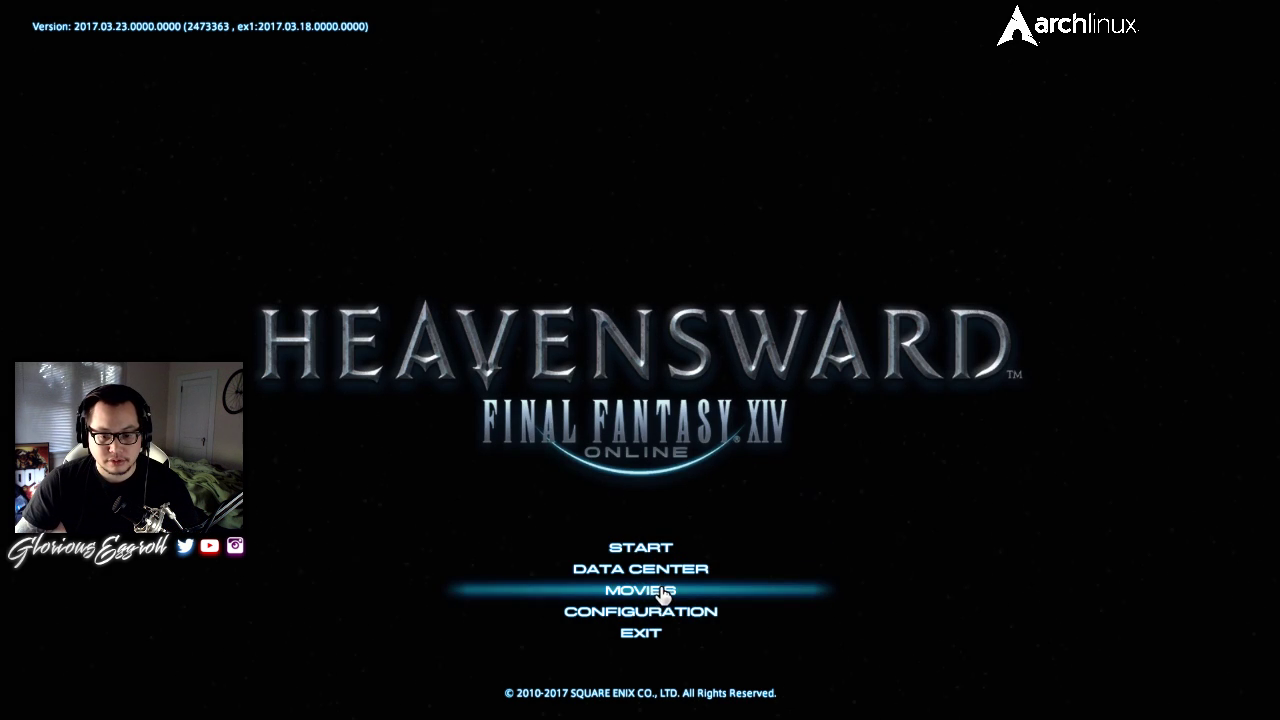
- Check the screen mode and resolution in System Configuration, close it, and proceed to character selection
{"action": "left_click", "coordinate": [615, 610]}
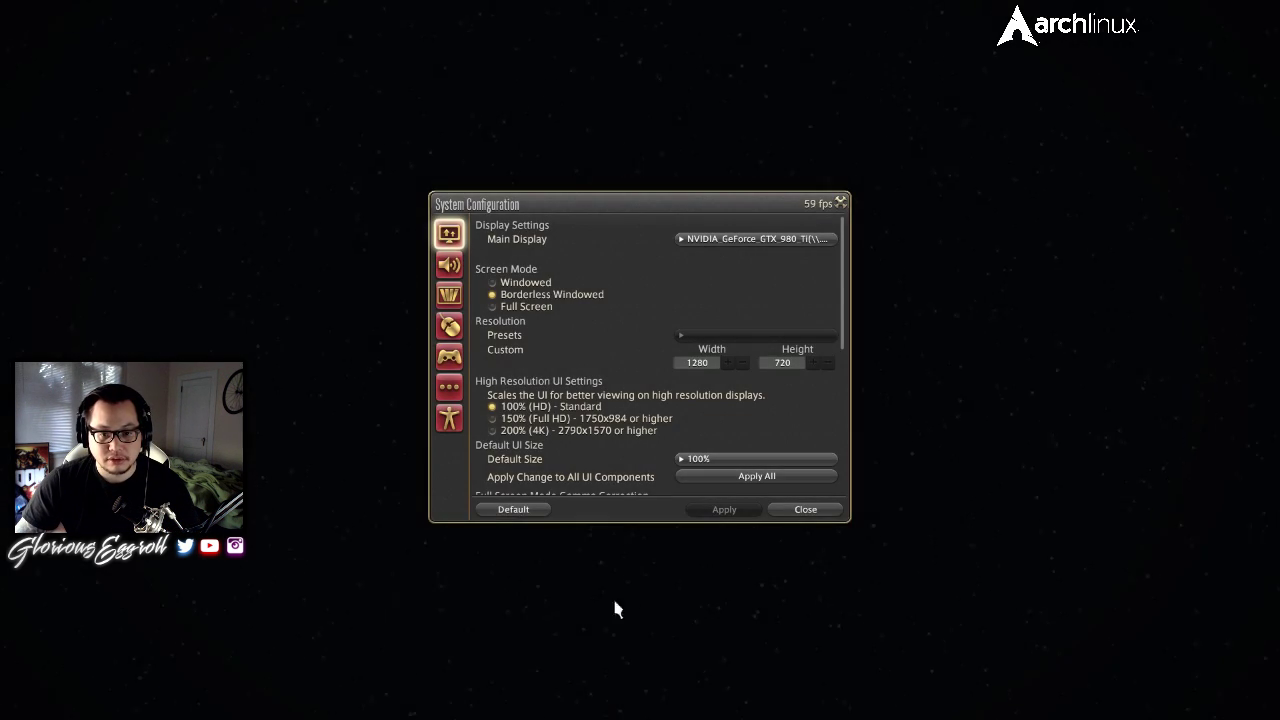
{"action": "left_click", "coordinate": [804, 511]}
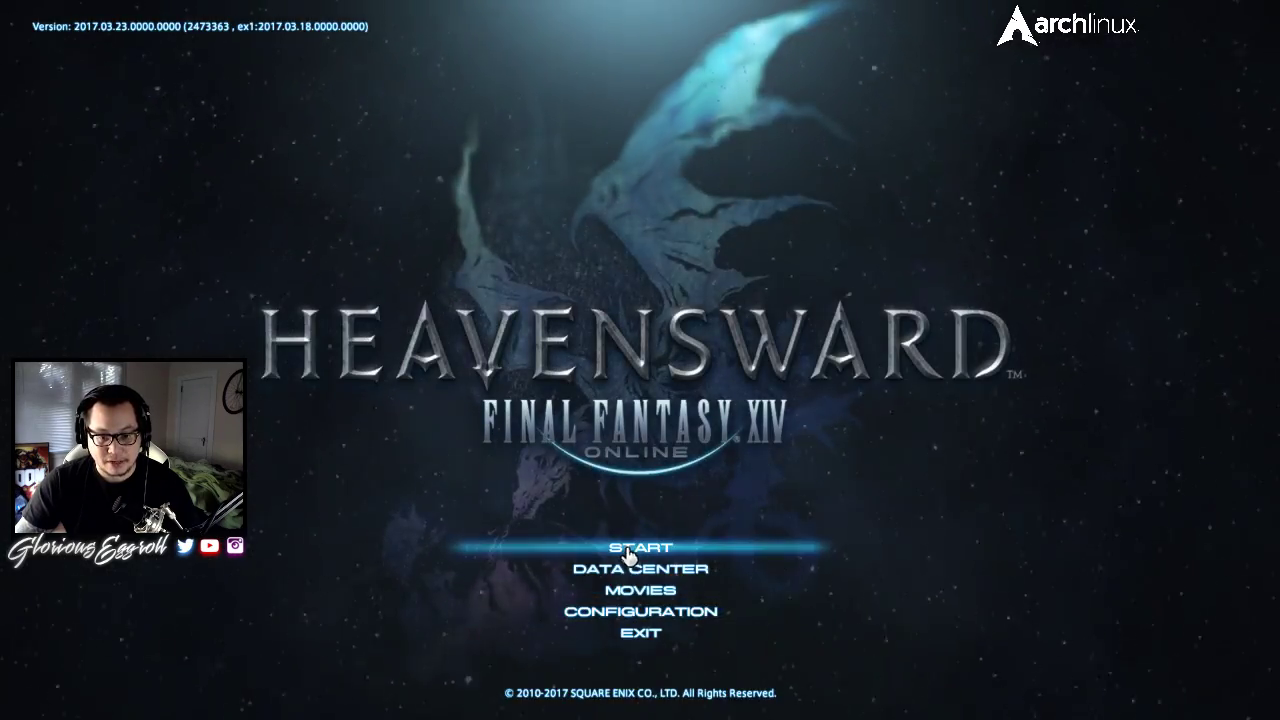
{"action": "left_click", "coordinate": [628, 550]}
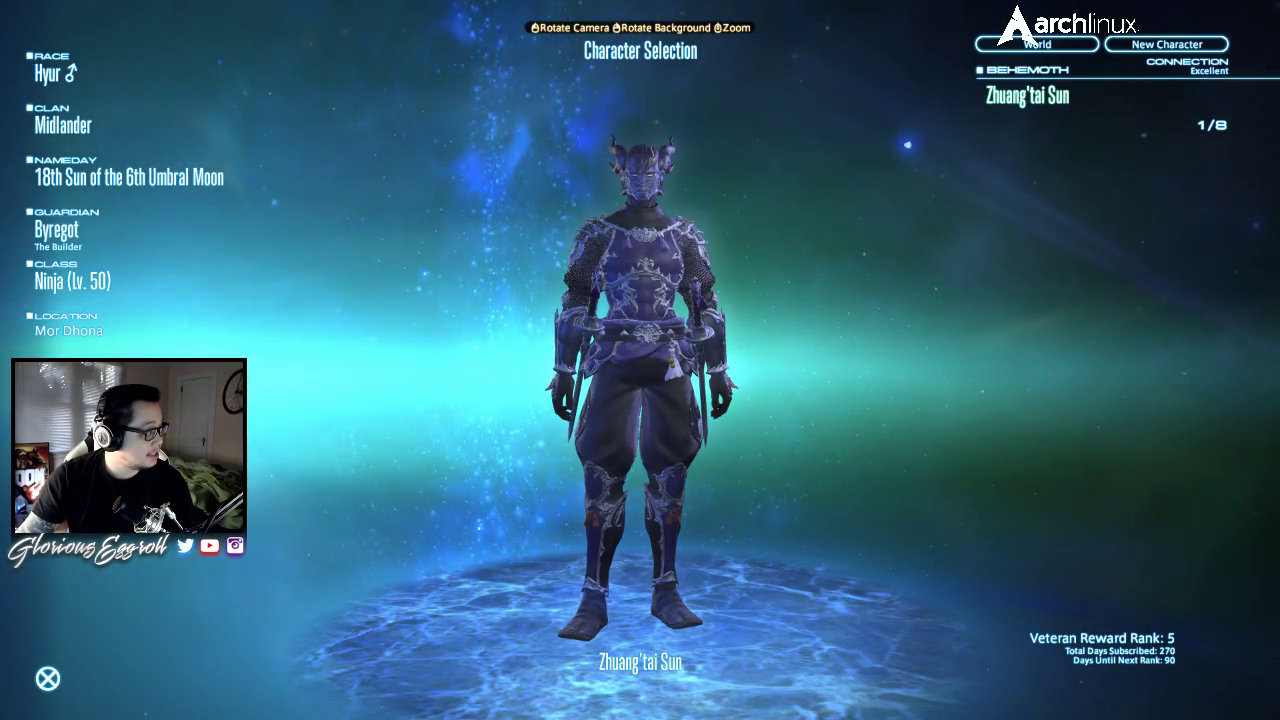
- Switch to the file manager, open FFXIV.cfg in Leafpad, and search it for "cutscene"
{"action": "key", "text": "alt+Tab"}
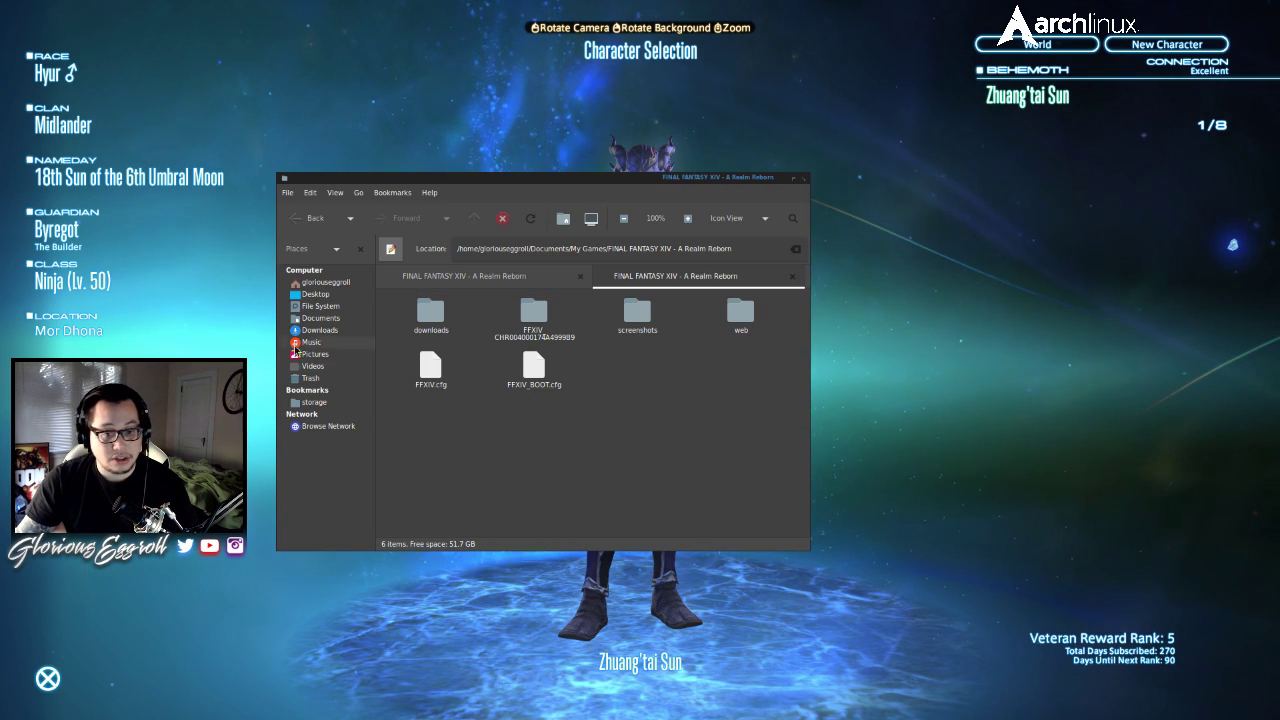
{"action": "right_click", "coordinate": [431, 372]}
{"action": "mouse_move", "coordinate": [530, 410]}
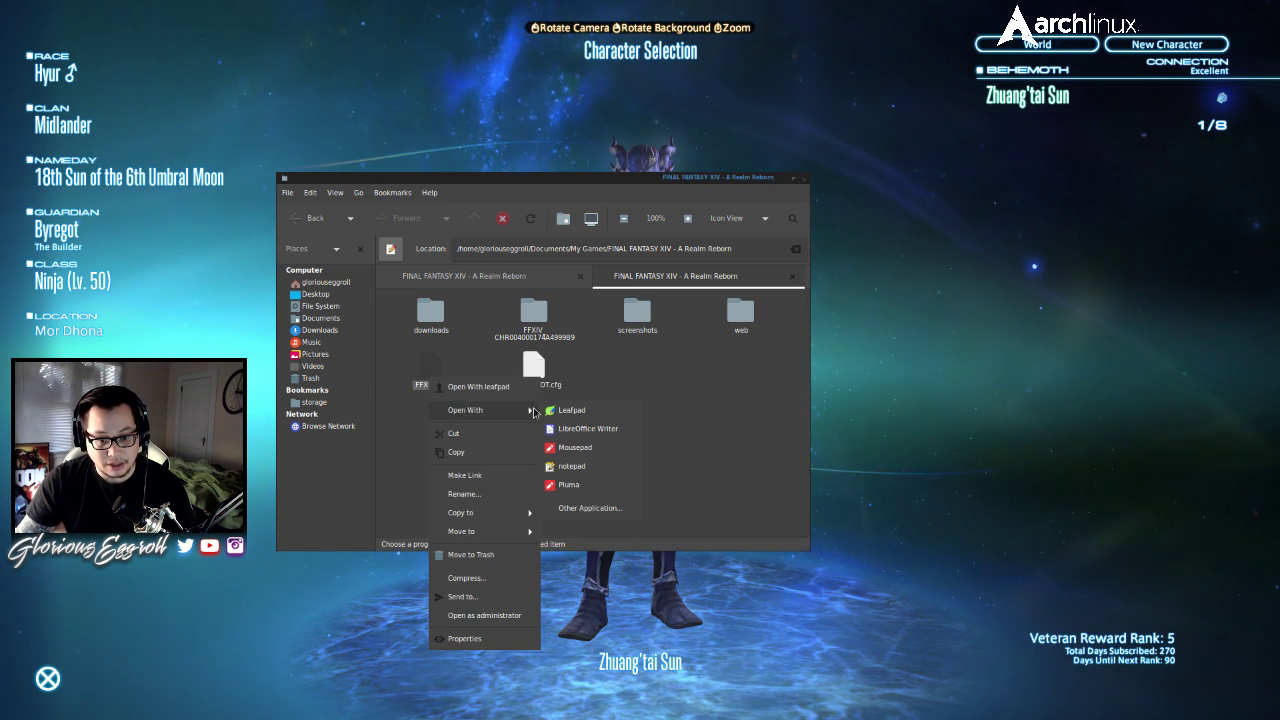
{"action": "left_click", "coordinate": [571, 410]}
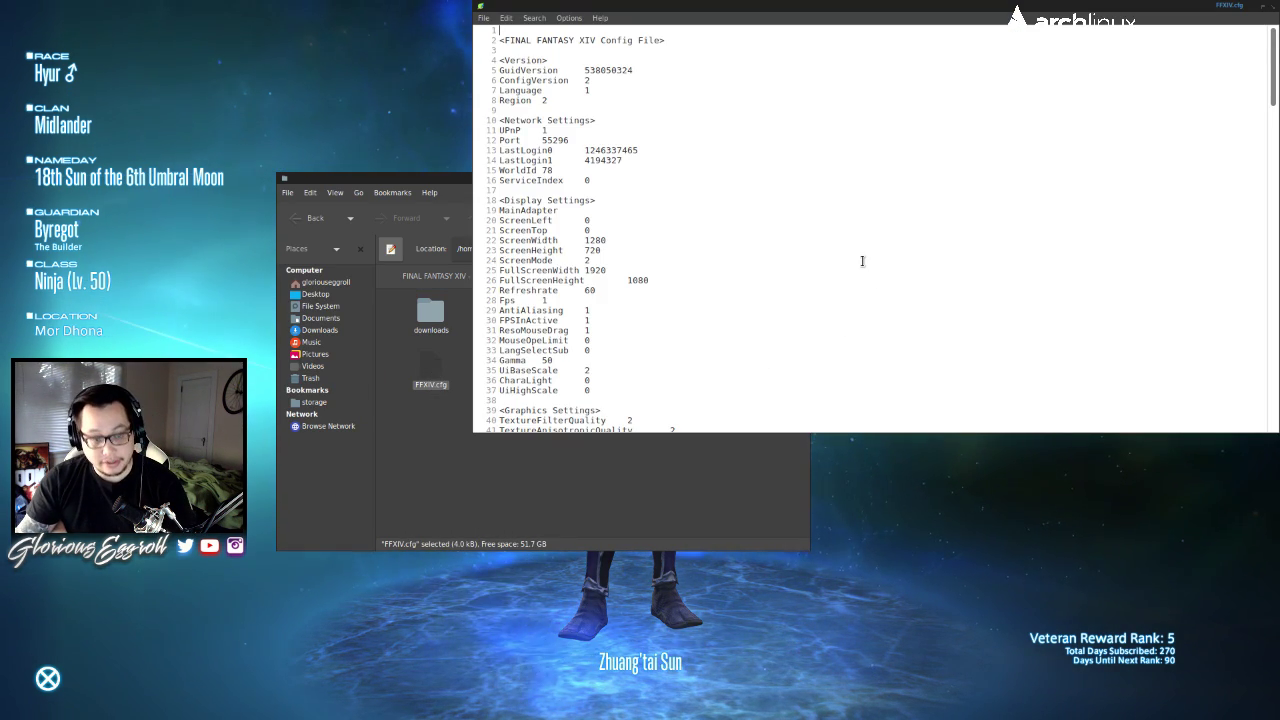
{"action": "key", "text": "ctrl+f"}
{"action": "type", "text": "cuts"}
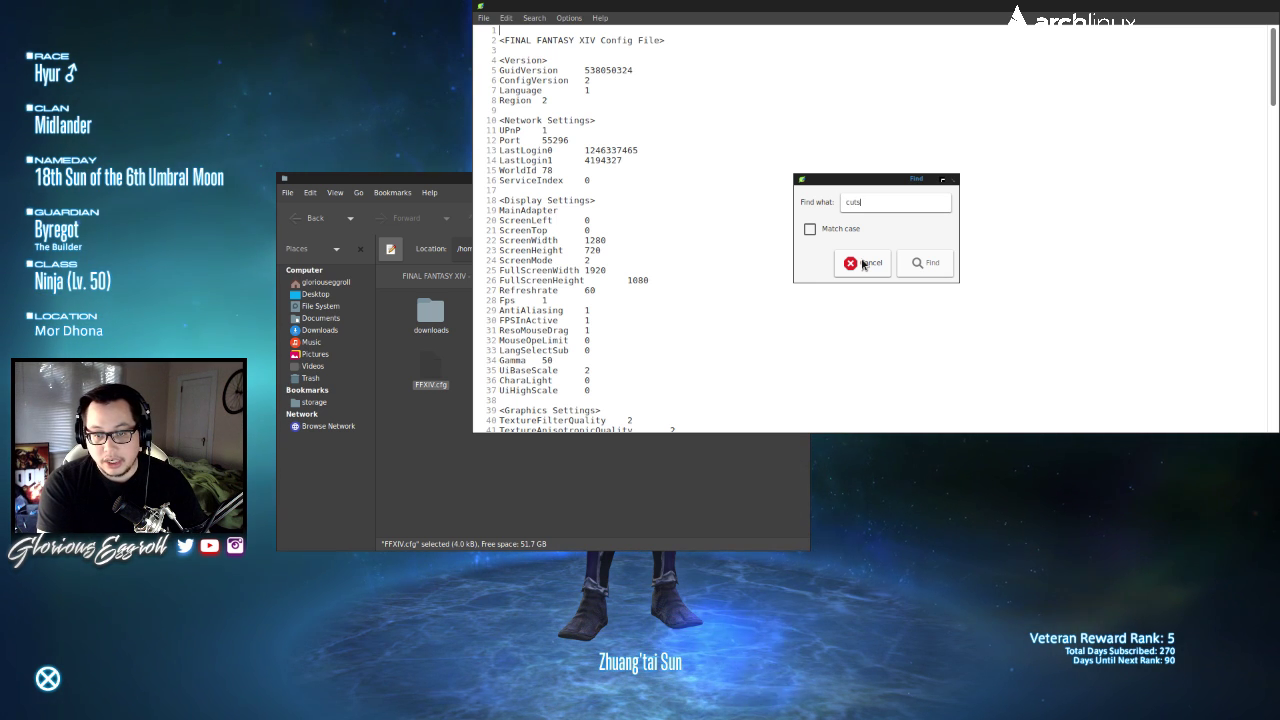
{"action": "type", "text": "cene"}
{"action": "key", "text": "Return"}
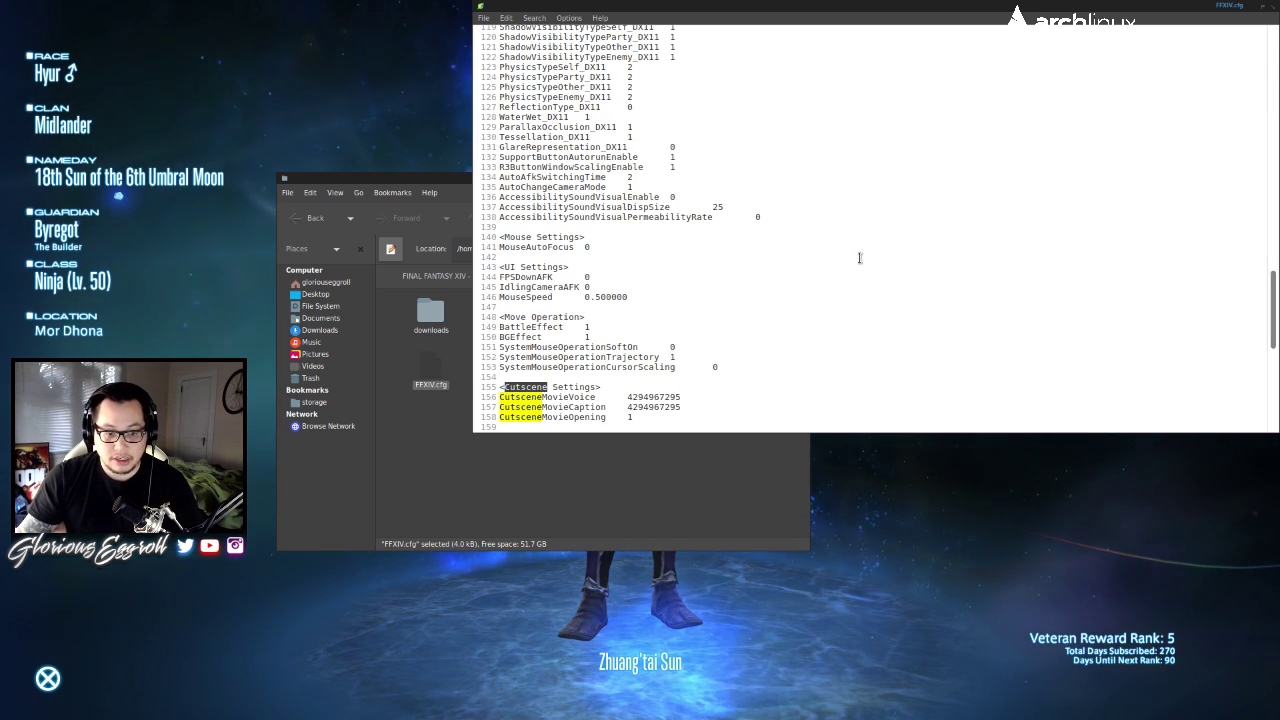
- Examine the CutsceneMovieOpening entry in FFXIV.cfg, close the file, and return to the game
{"action": "double_click", "coordinate": [569, 418]}
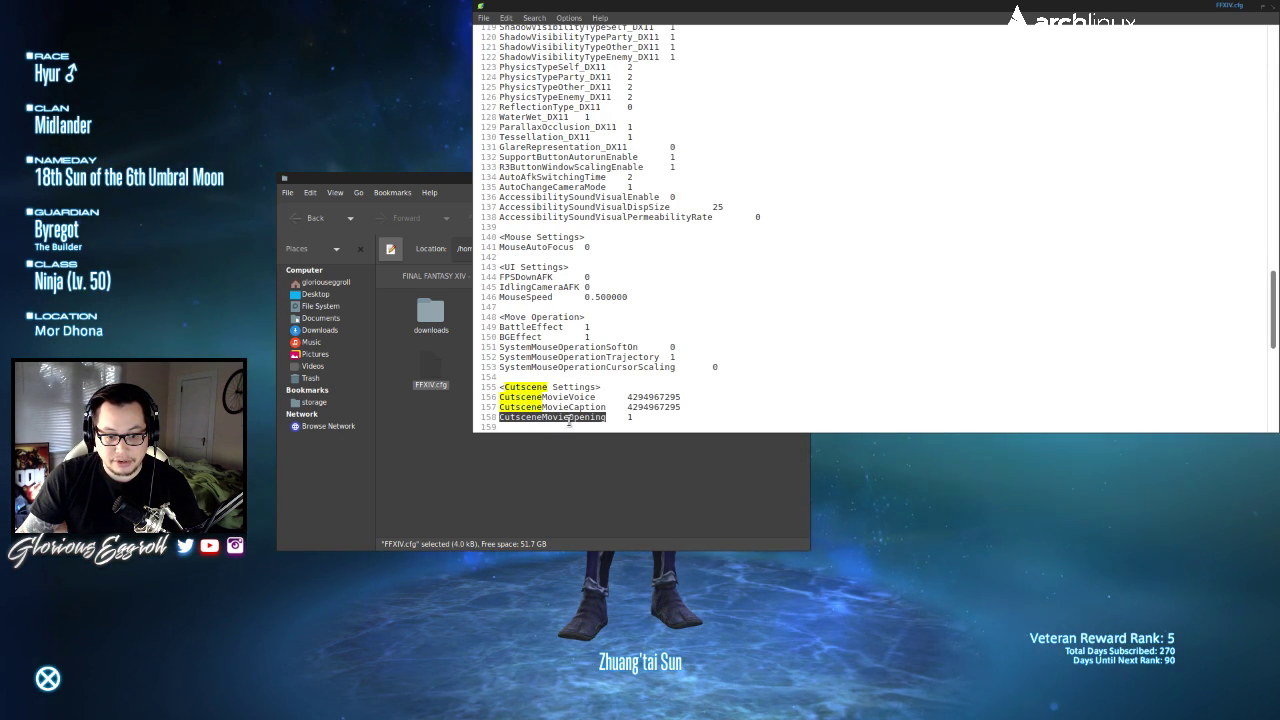
{"action": "key", "text": "End"}
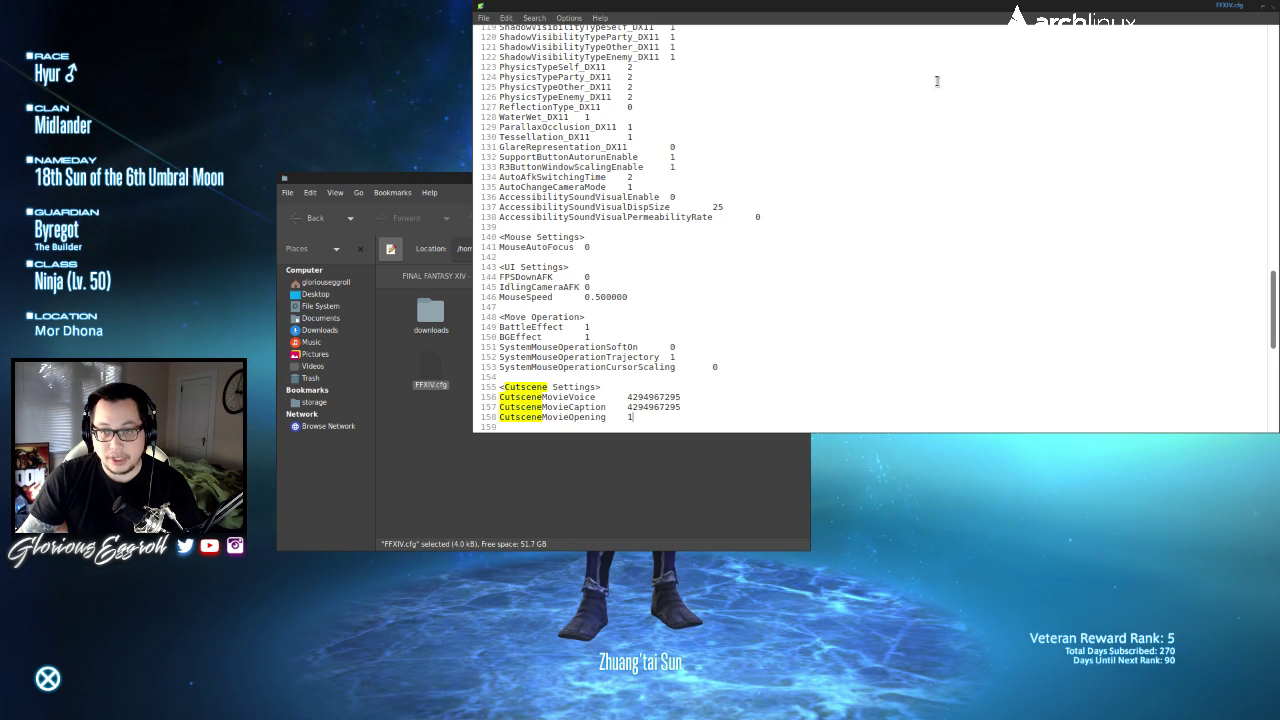
{"action": "left_click_drag", "start_coordinate": [977, 8], "coordinate": [1065, 142]}
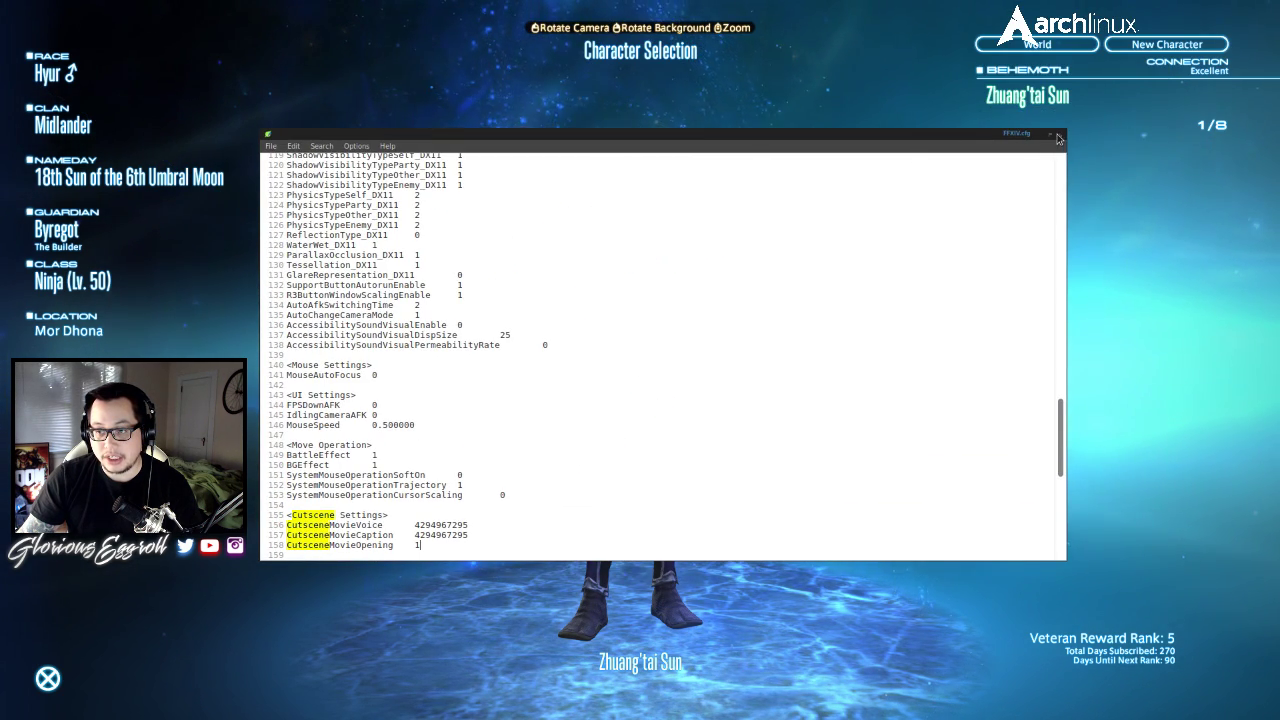
{"action": "left_click", "coordinate": [1061, 137]}
{"action": "left_click", "coordinate": [1067, 166]}
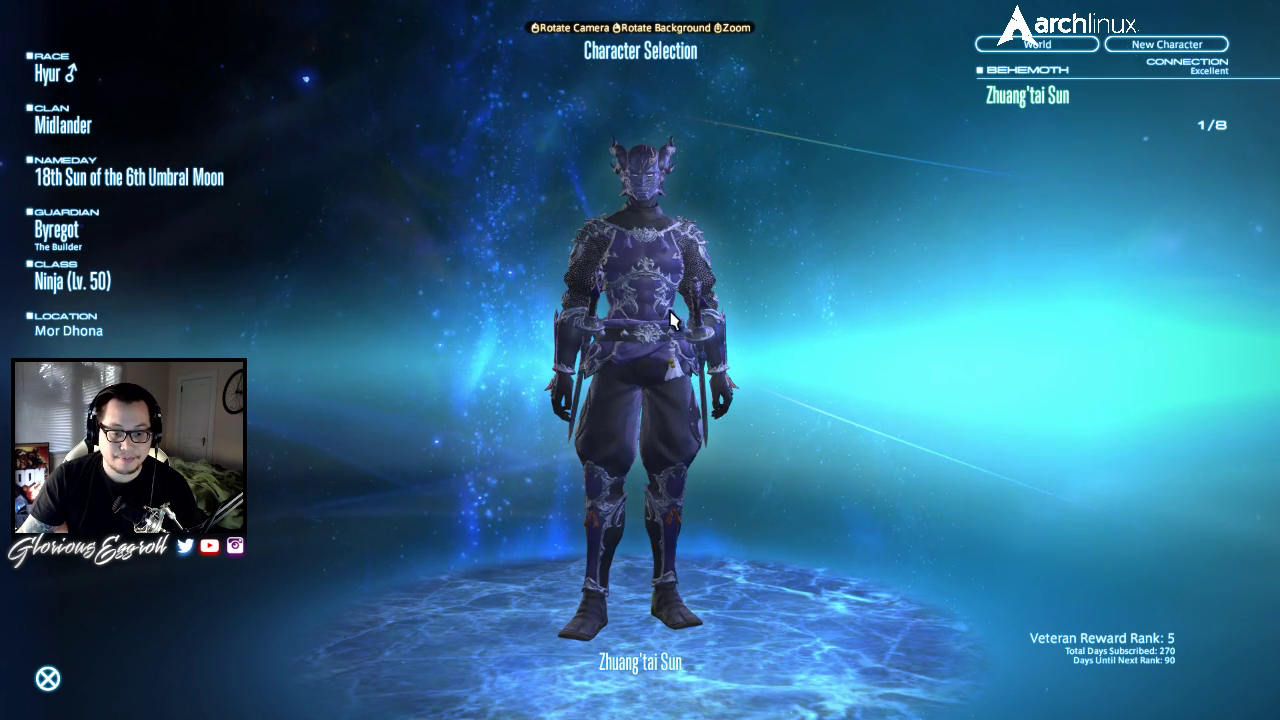
- Log in to the game with the existing character on the Behemoth world
{"action": "double_click", "coordinate": [1028, 100]}
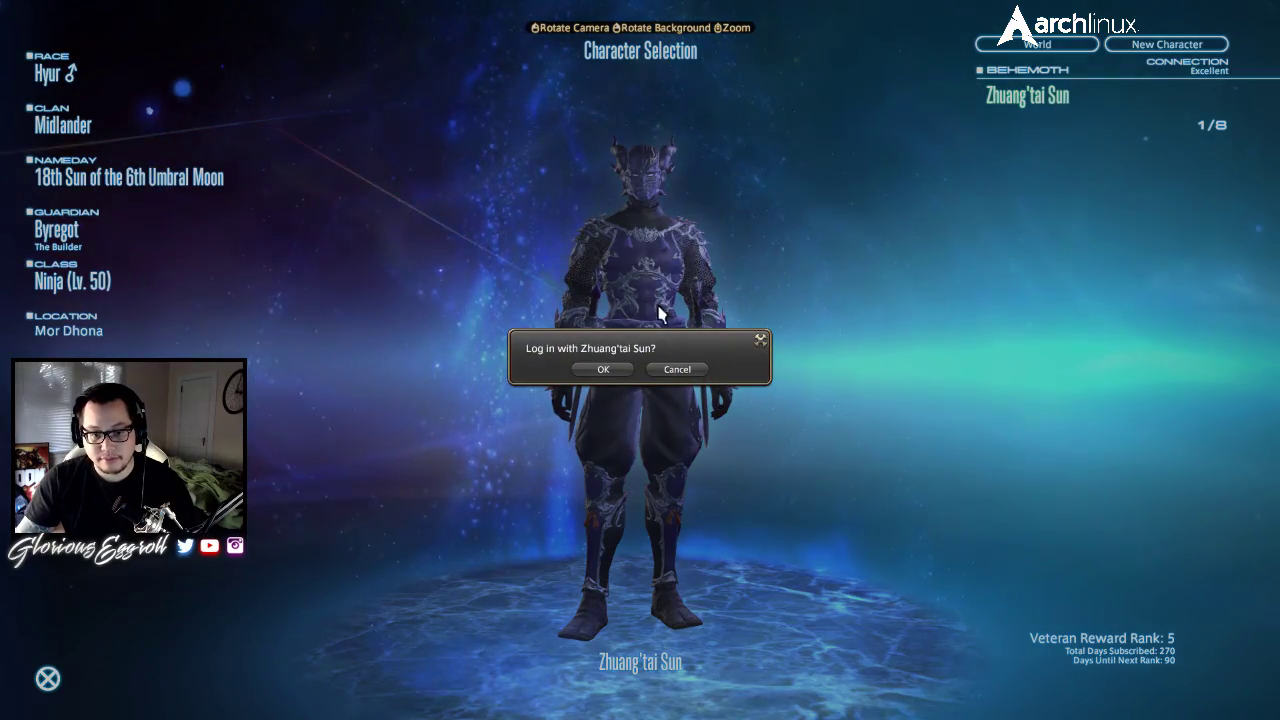
{"action": "left_click", "coordinate": [606, 369]}
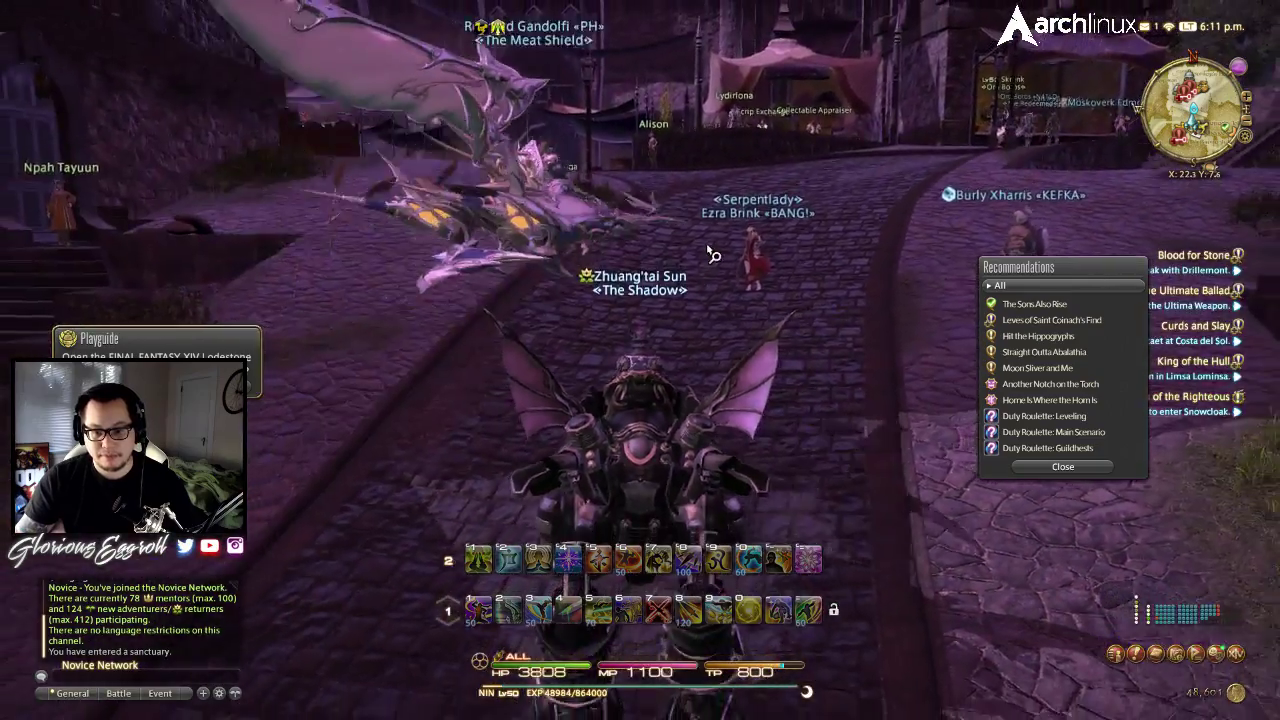
- Ride the mounted character around the town streets and the Aetheryte plaza to examine how the game runs
{"action": "key", "text": "w"}
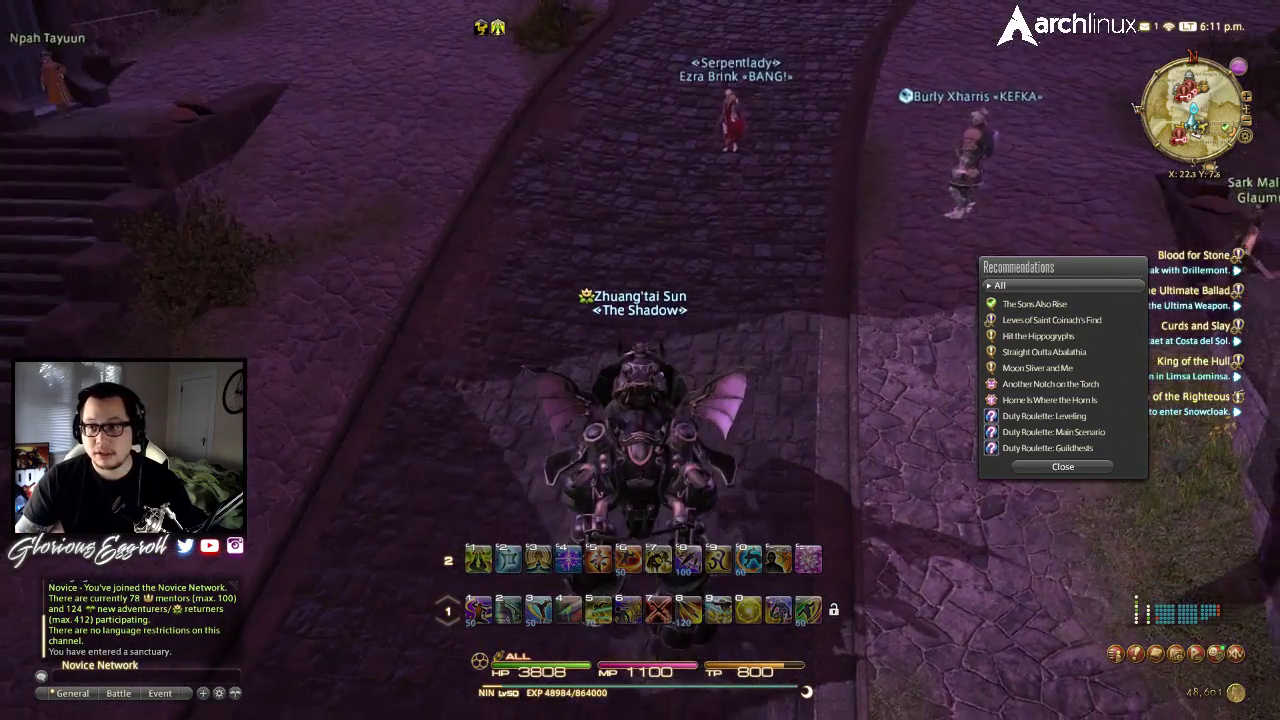
{"action": "key", "text": "d"}
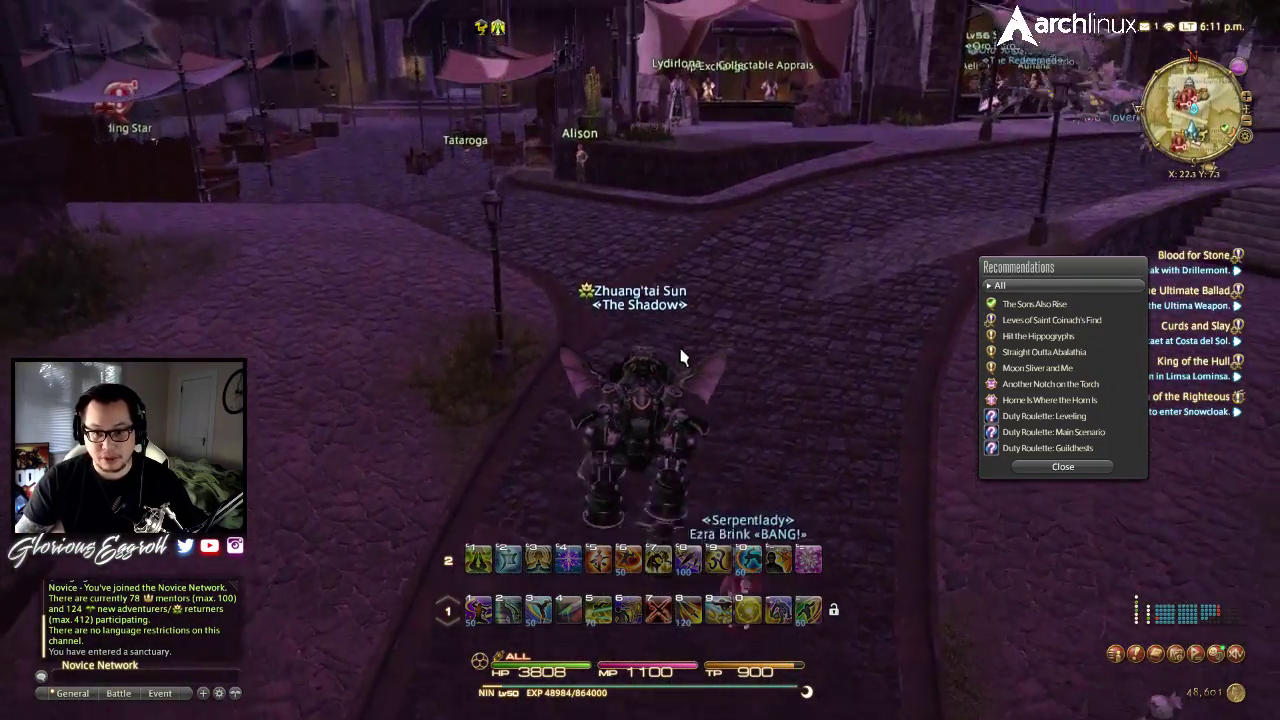
{"action": "key", "text": "d"}
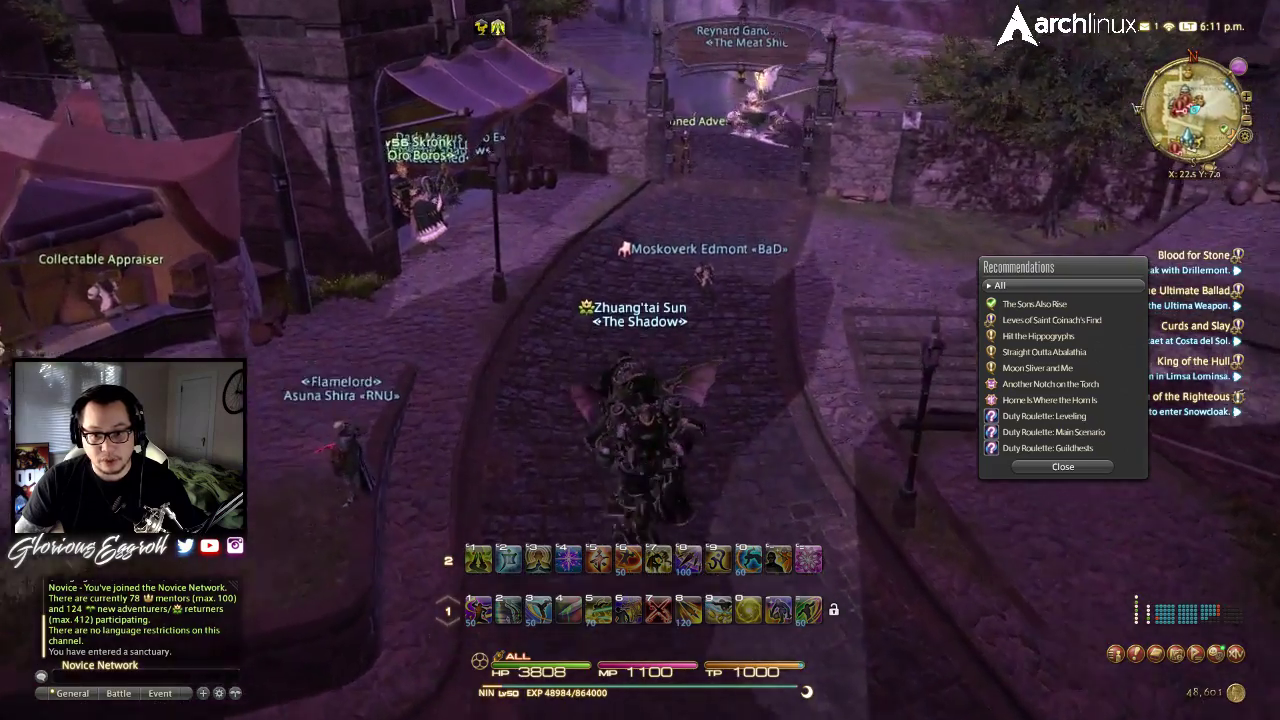
{"action": "key", "text": "a"}
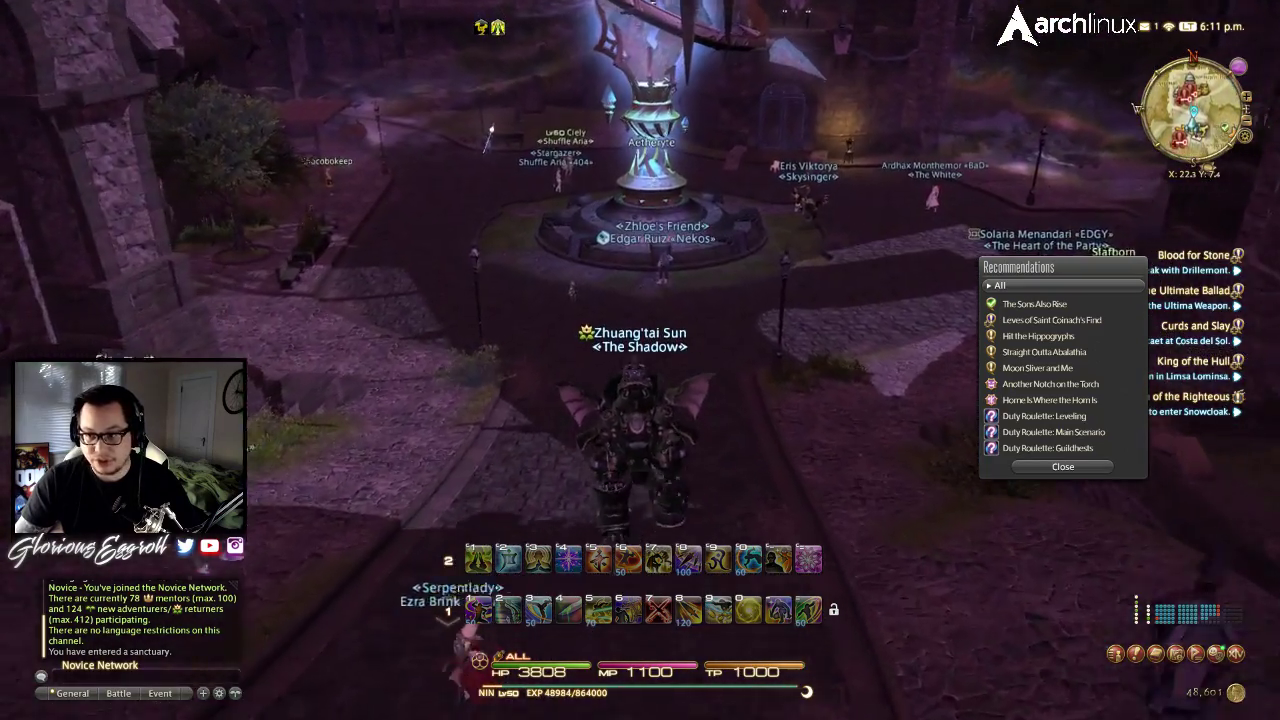
{"action": "key", "text": "d"}
{"action": "key", "text": "d"}
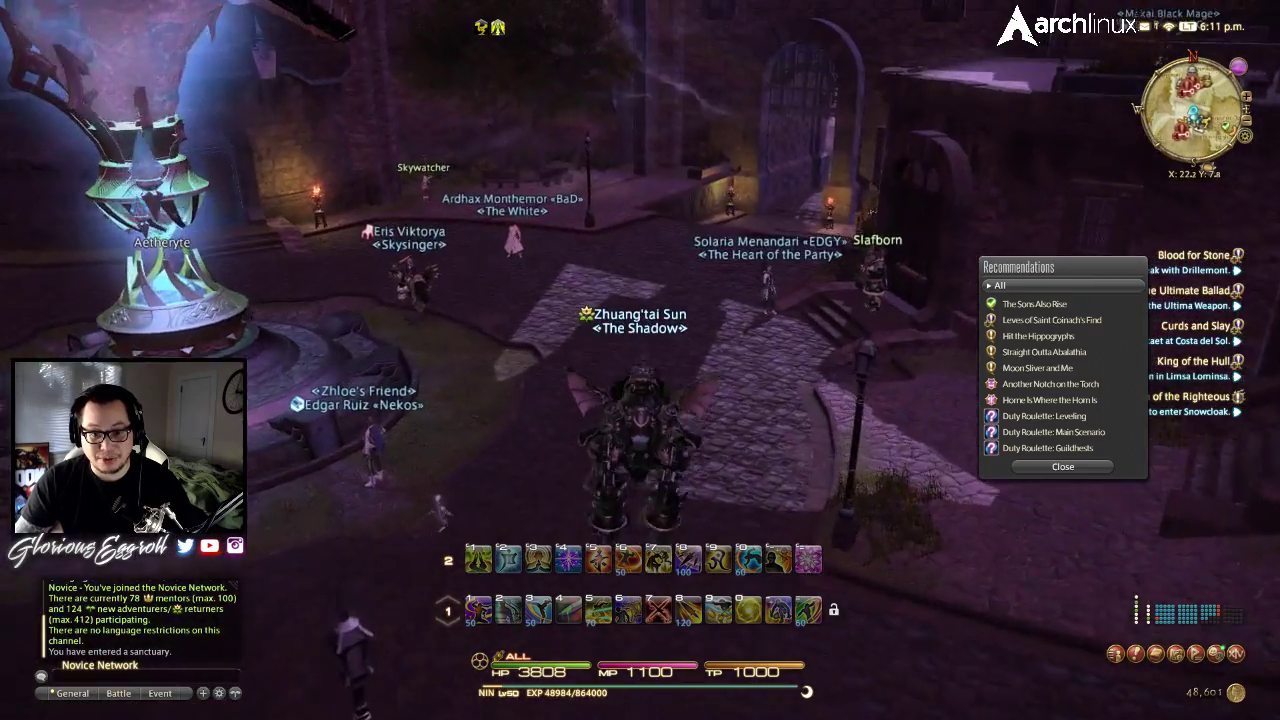
{"action": "key", "text": "d"}
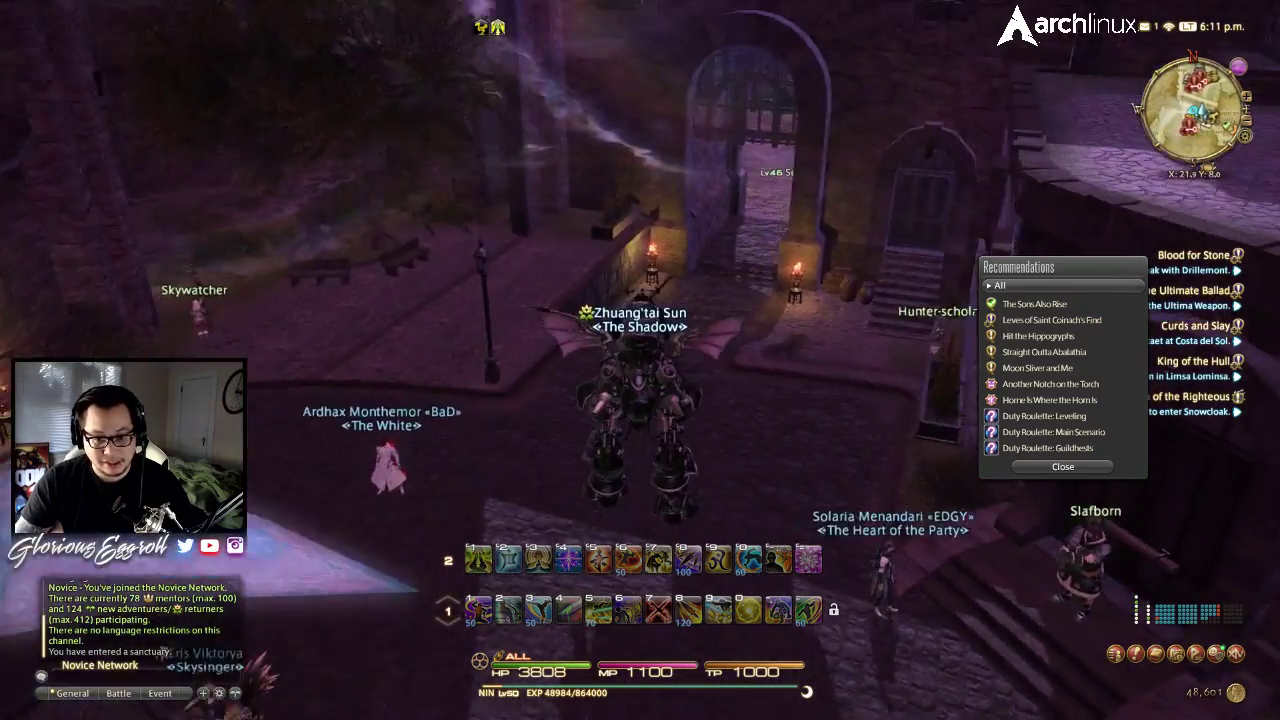
{"action": "key", "text": "d"}
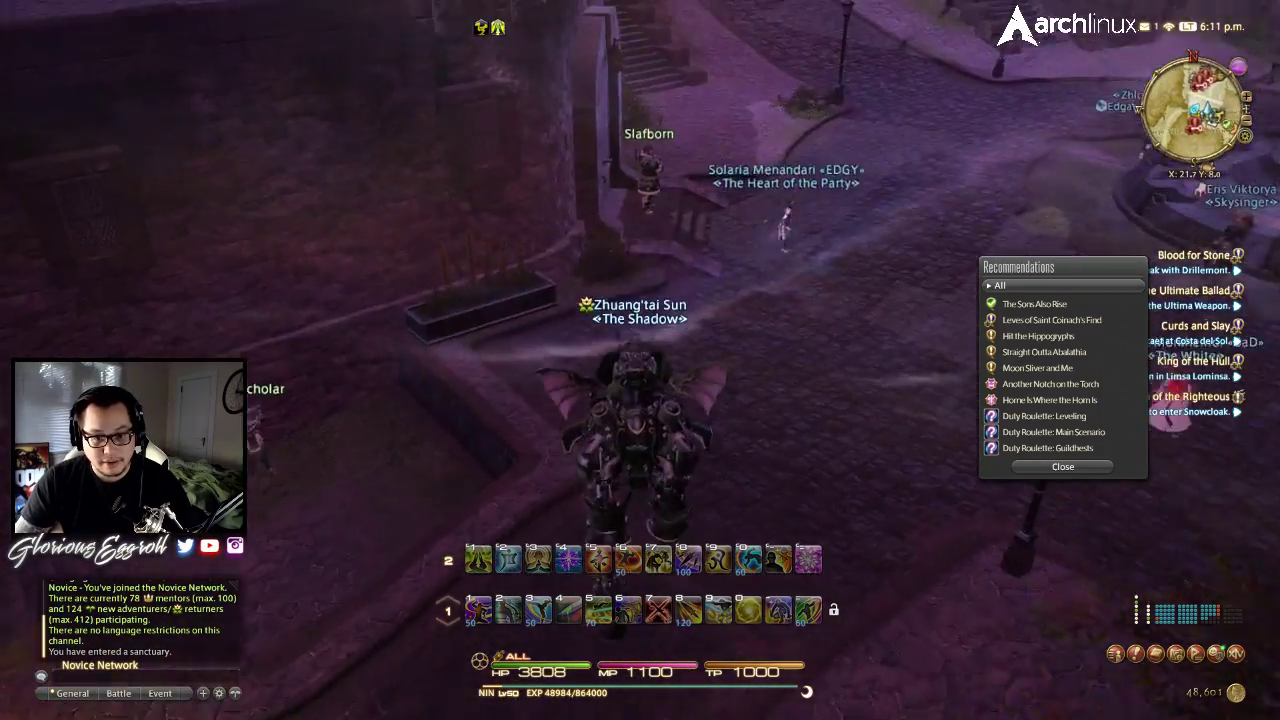
{"action": "key", "text": "d"}
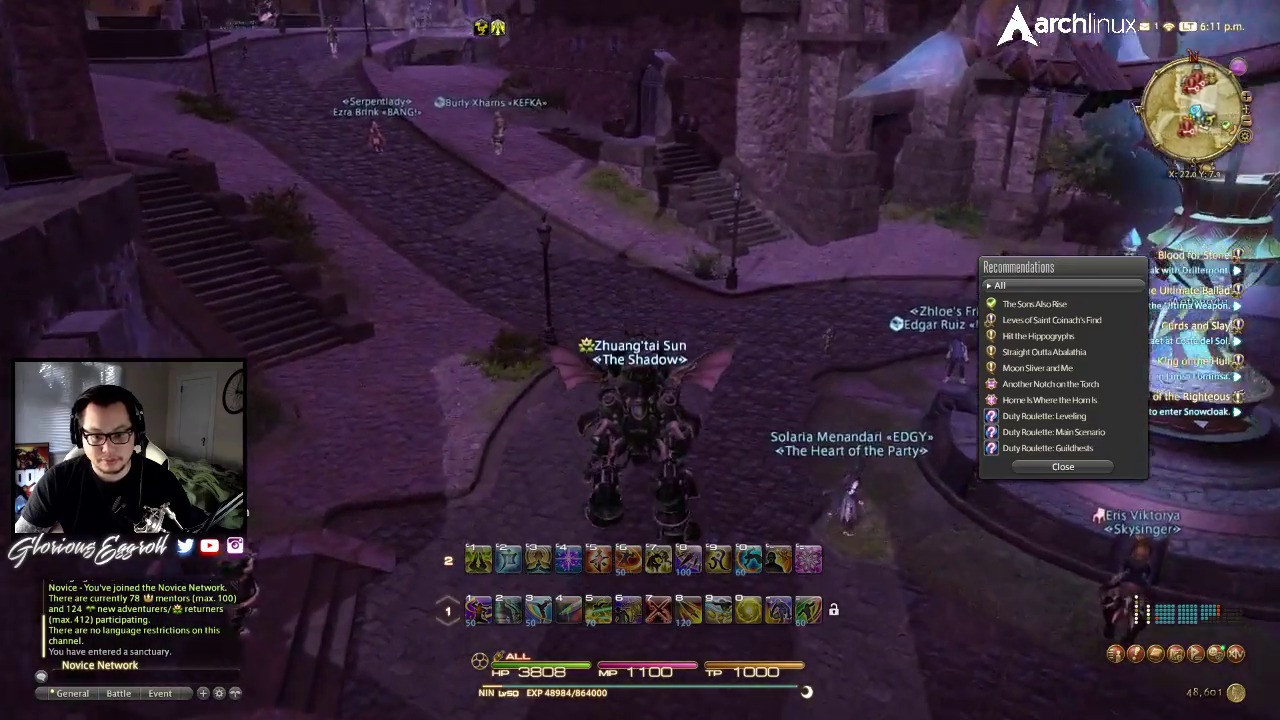
{"action": "key", "text": "w"}
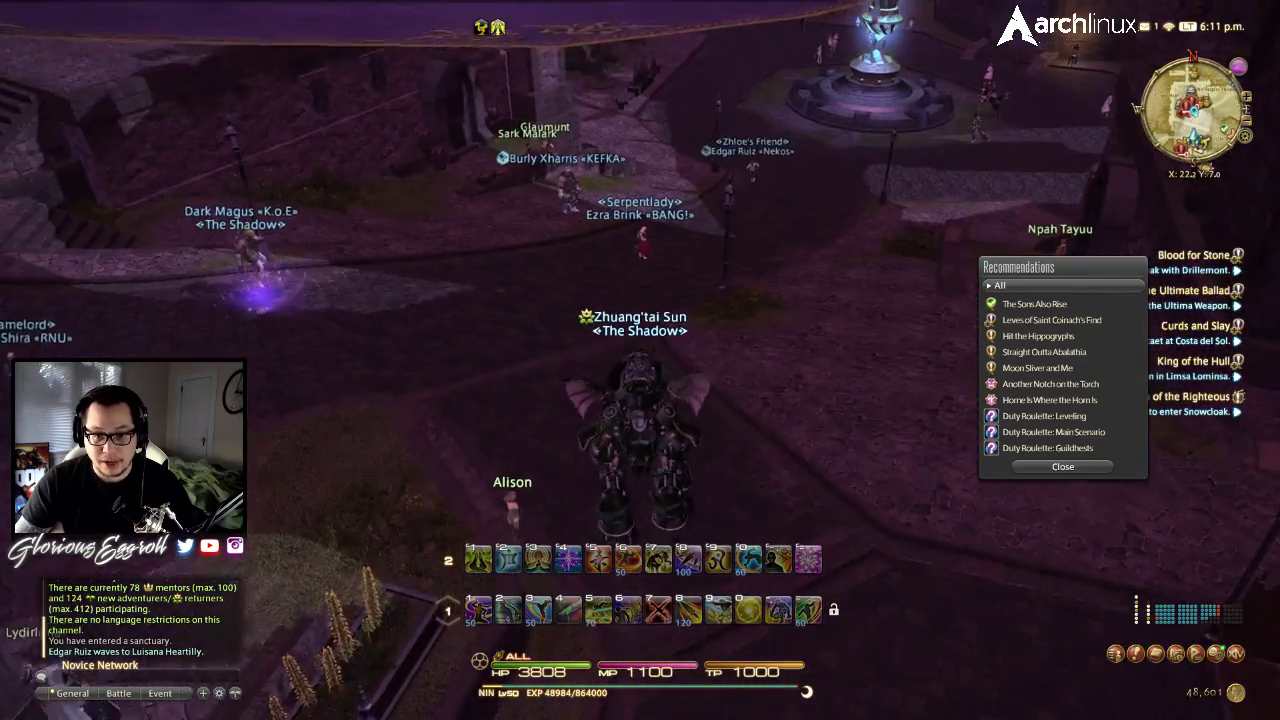
{"action": "key", "text": "w"}
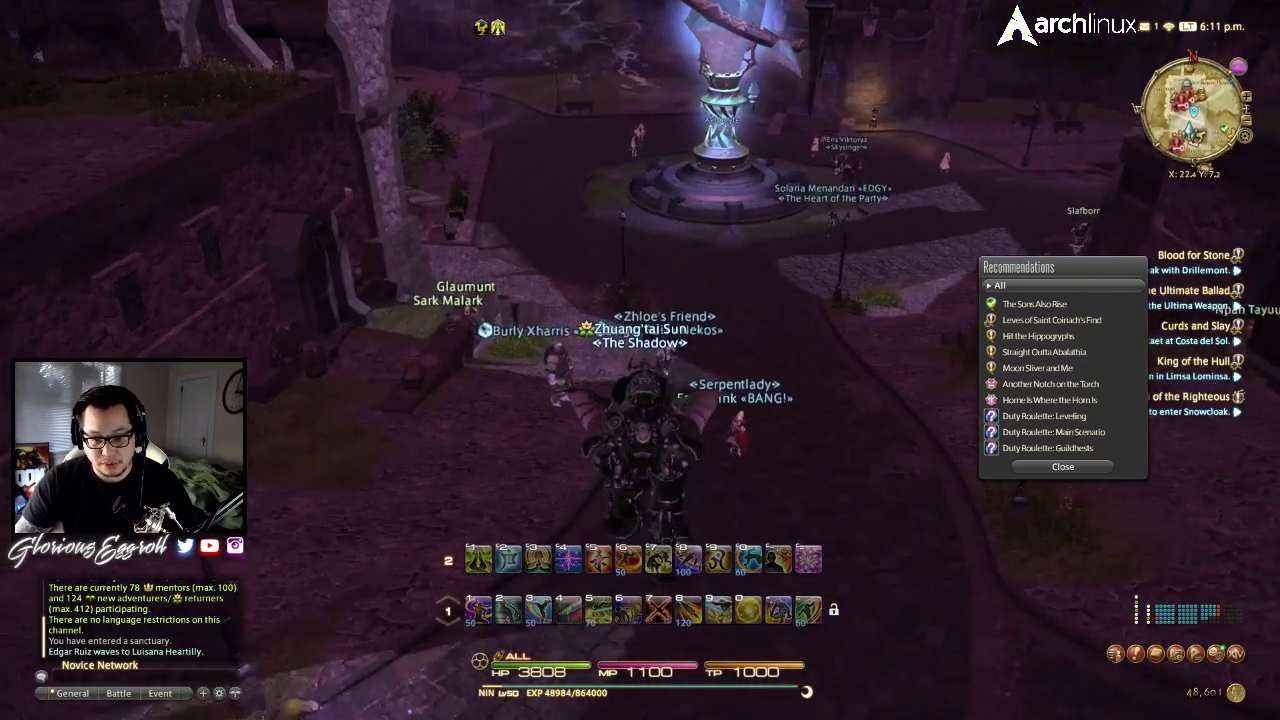
{"action": "key", "text": "w"}
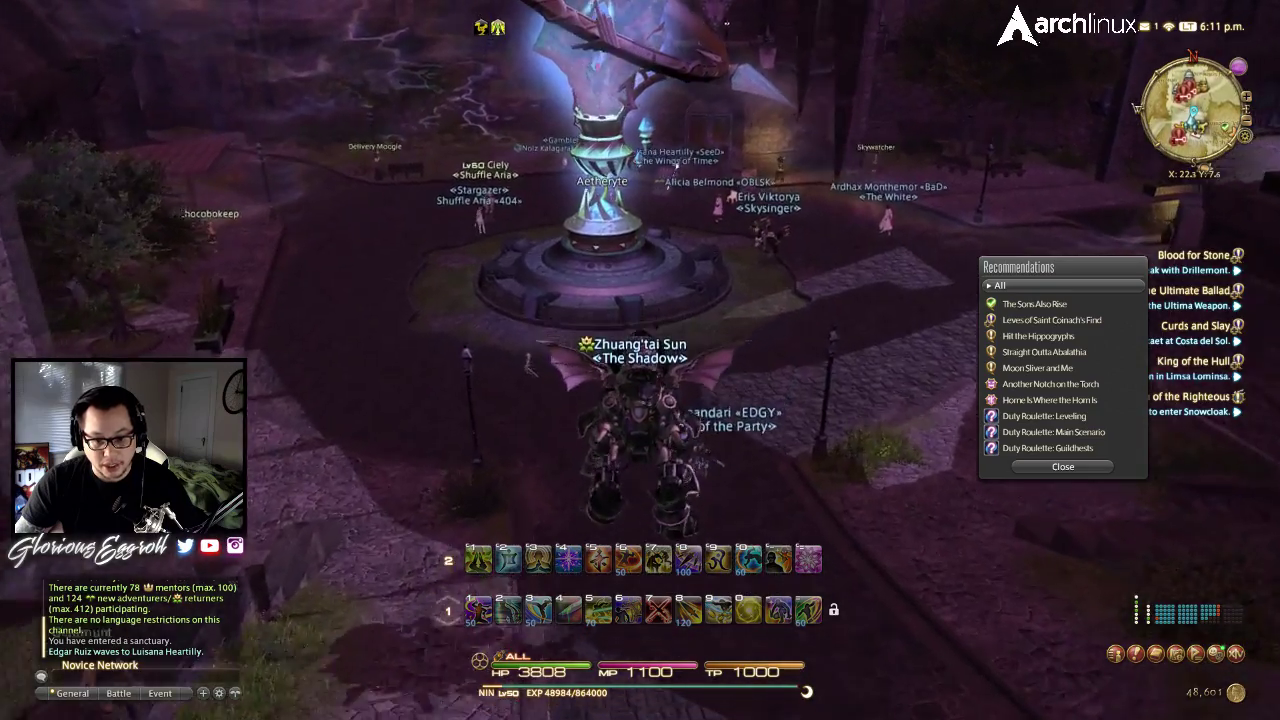
{"action": "key", "text": "d"}
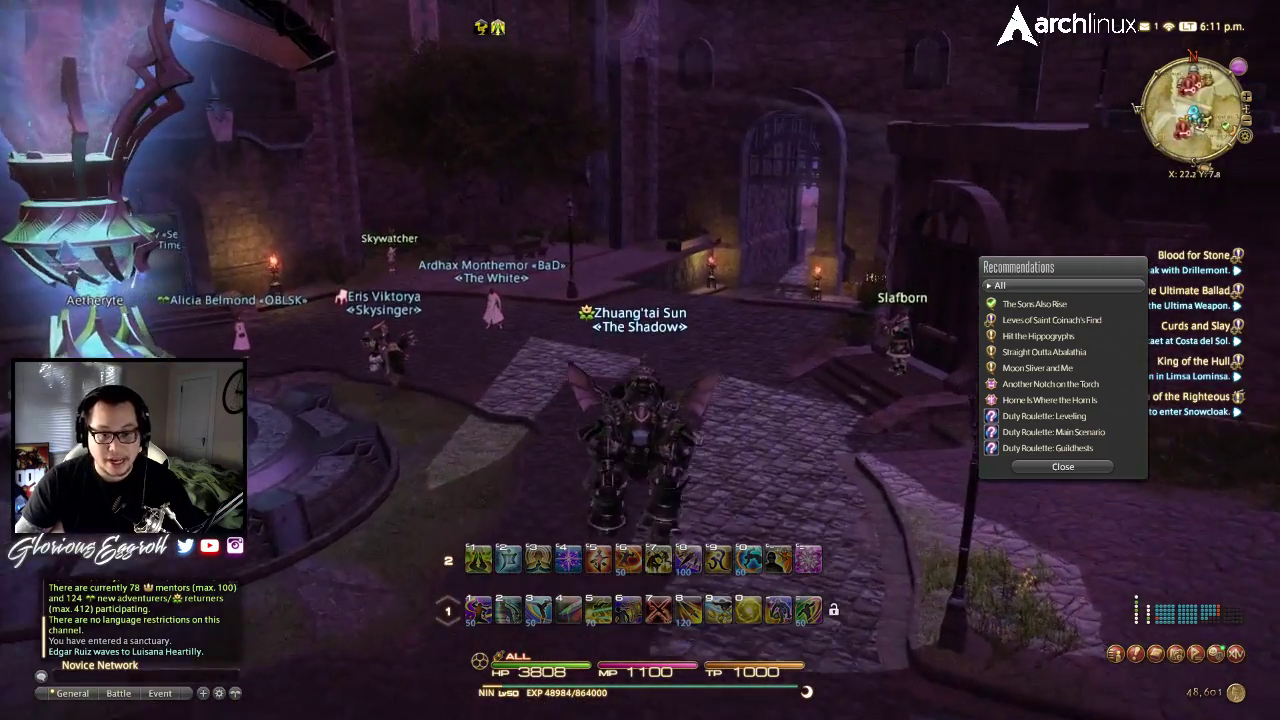
{"action": "key", "text": "d"}
- Close the Recommendations window and review the Graphics Settings in System Configuration down to Cinematic Cutscenes
{"action": "key", "text": "Escape"}
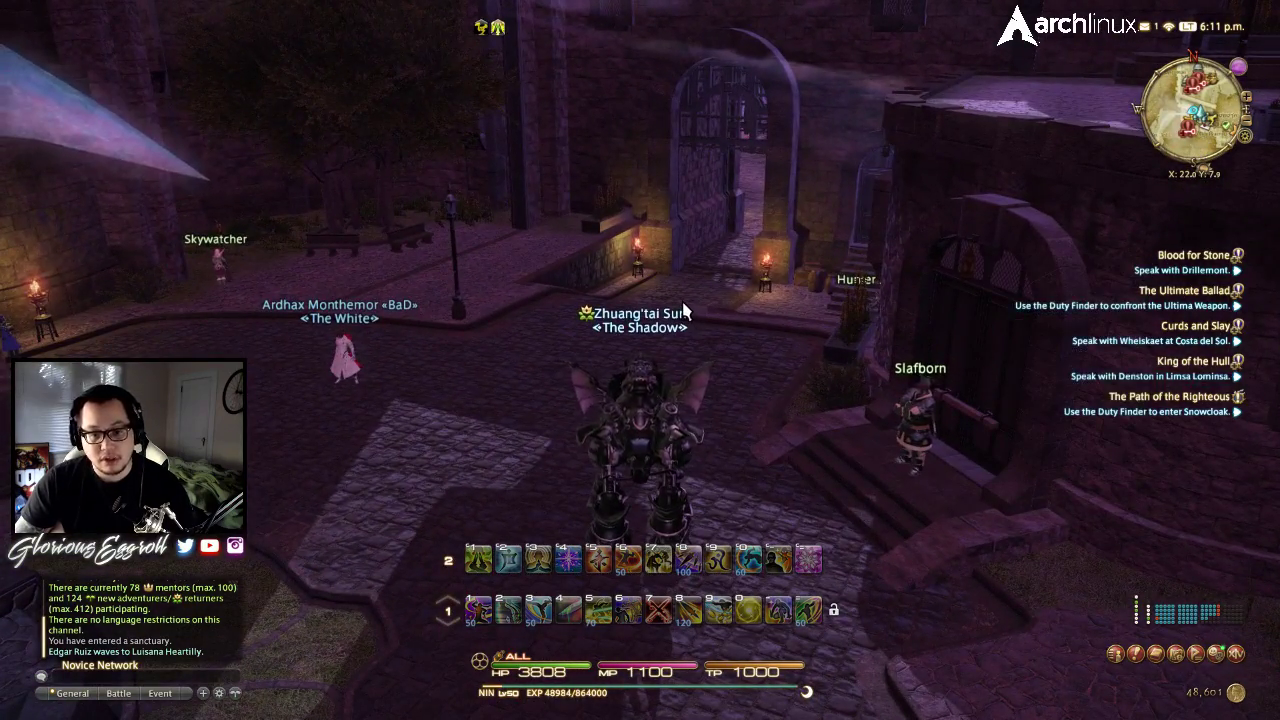
{"action": "key", "text": "Escape"}
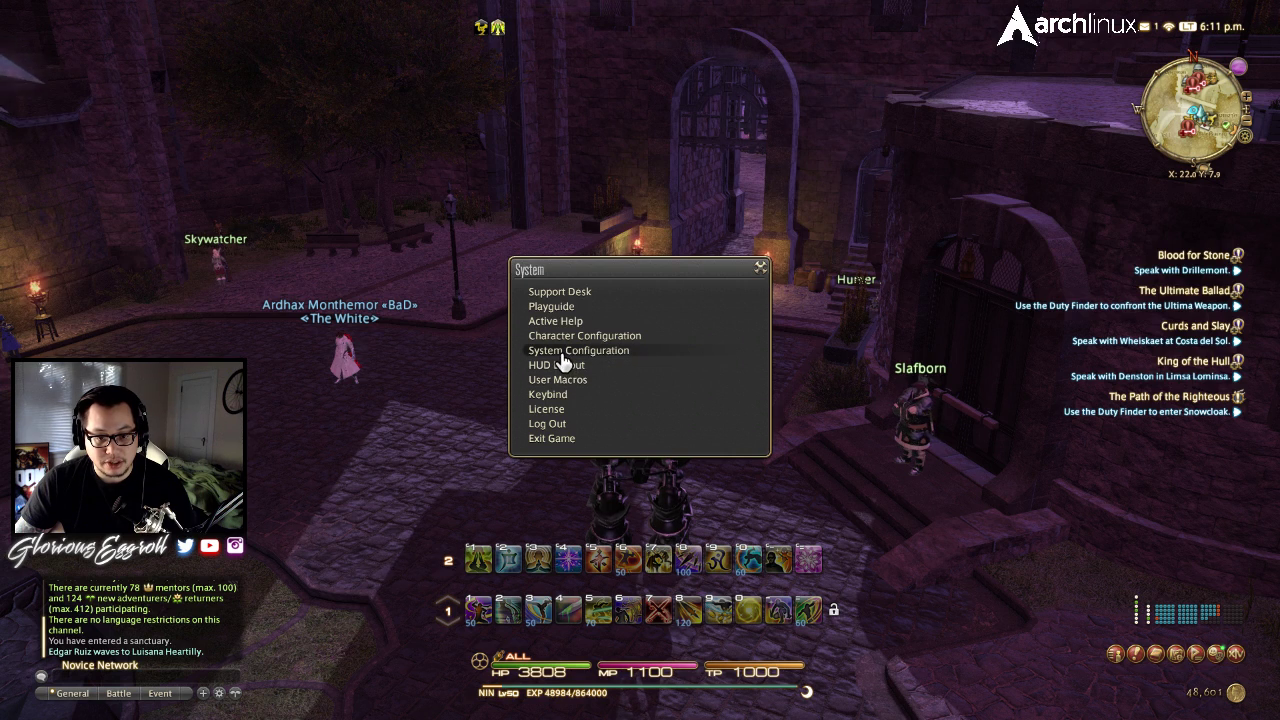
{"action": "left_click", "coordinate": [563, 351]}
{"action": "left_click", "coordinate": [451, 296]}
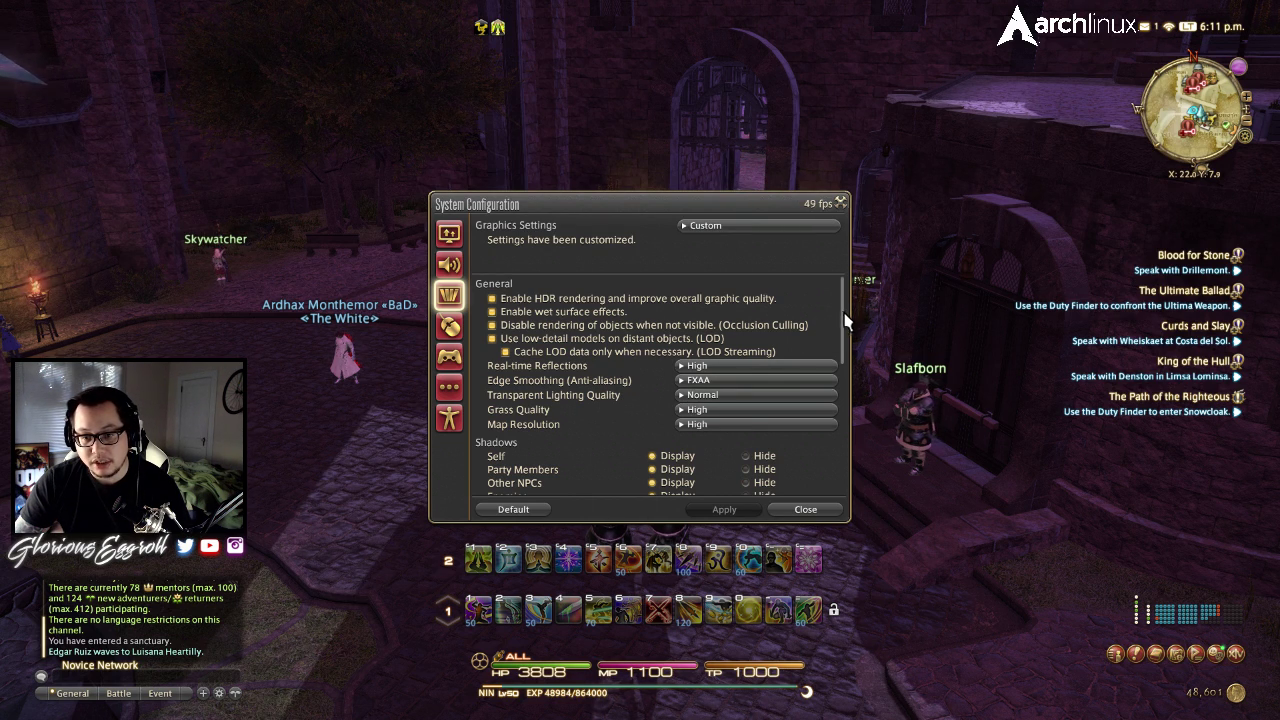
{"action": "left_click_drag", "start_coordinate": [843, 320], "coordinate": [835, 467]}
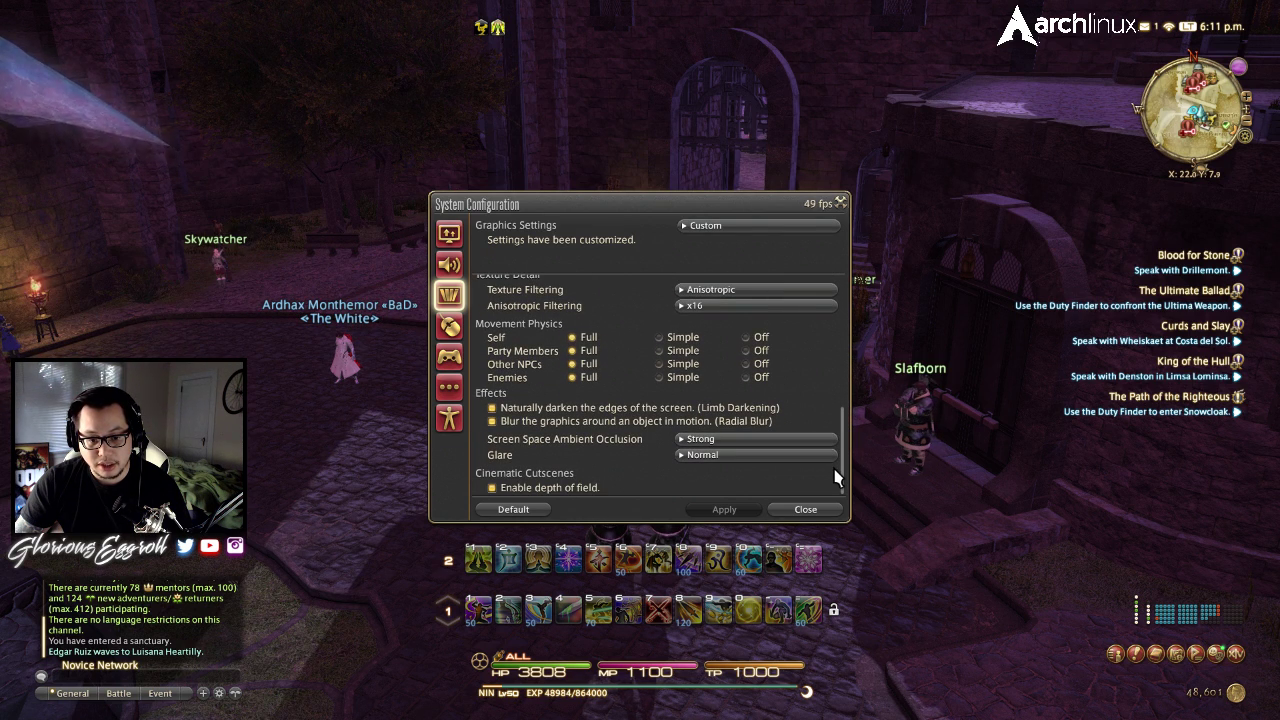
- Review the General and Shadows options in Graphics Settings and compare them with the screen mode and resolution in Display Settings
{"action": "scroll", "coordinate": [838, 470], "scroll_direction": "up", "scroll_amount": 4}
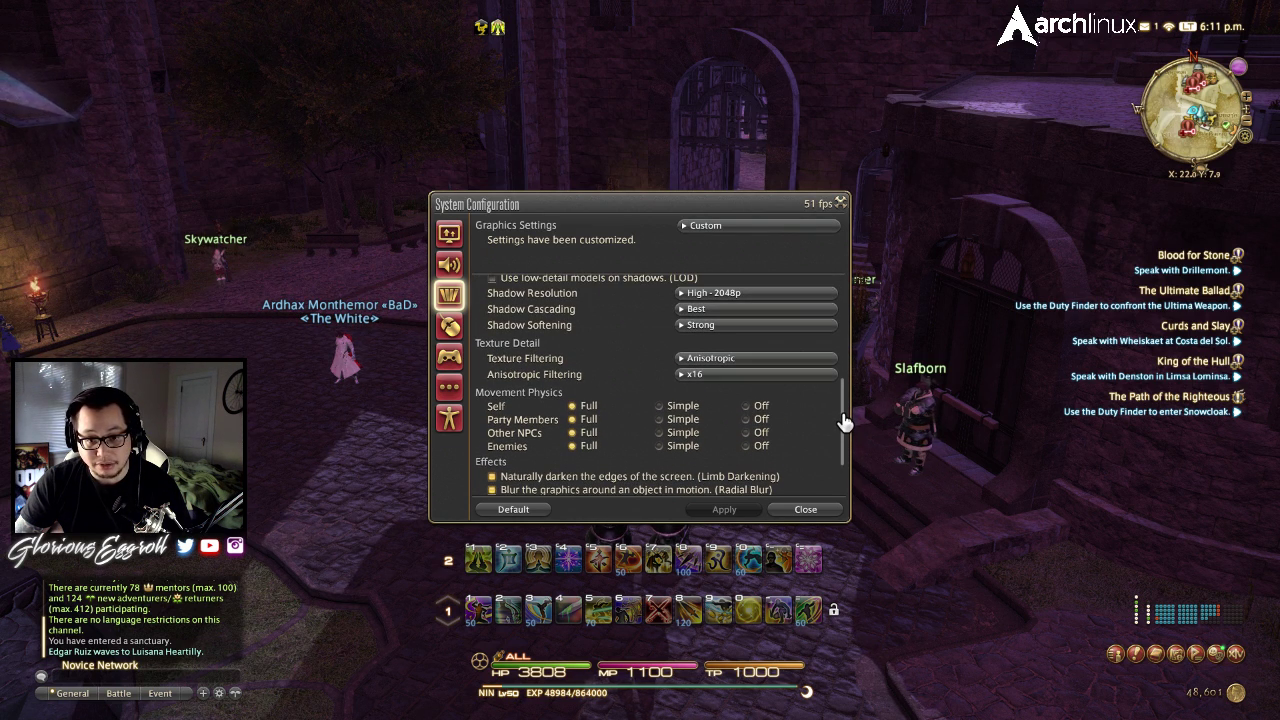
{"action": "left_click_drag", "start_coordinate": [843, 415], "coordinate": [855, 318]}
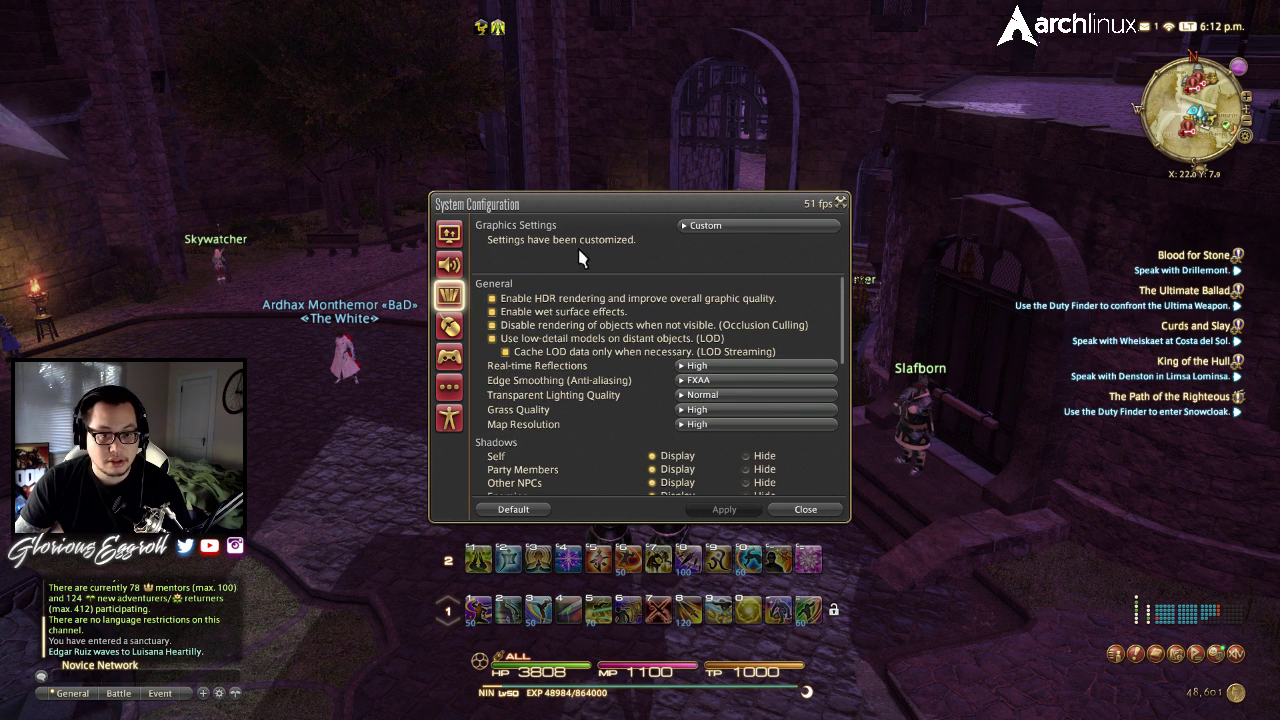
{"action": "left_click", "coordinate": [451, 237]}
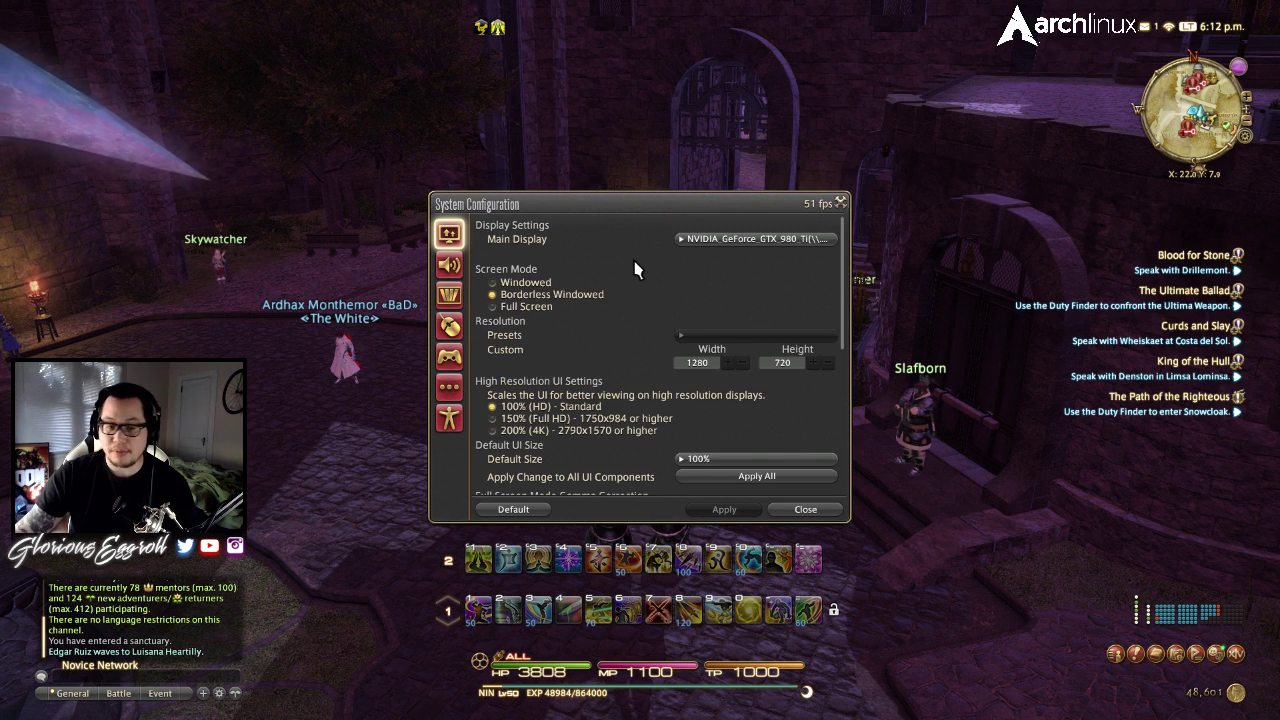
{"action": "left_click_drag", "start_coordinate": [449, 295], "coordinate": [517, 414]}
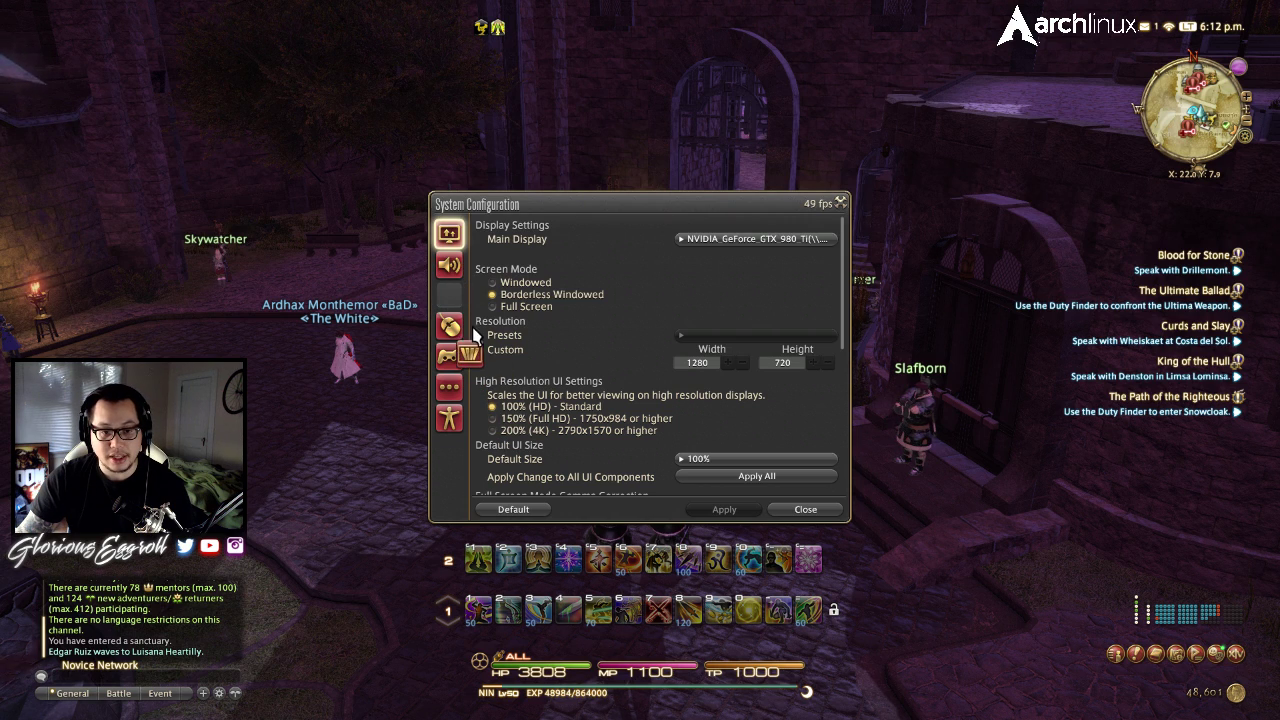
{"action": "left_click_drag", "start_coordinate": [474, 330], "coordinate": [454, 296]}
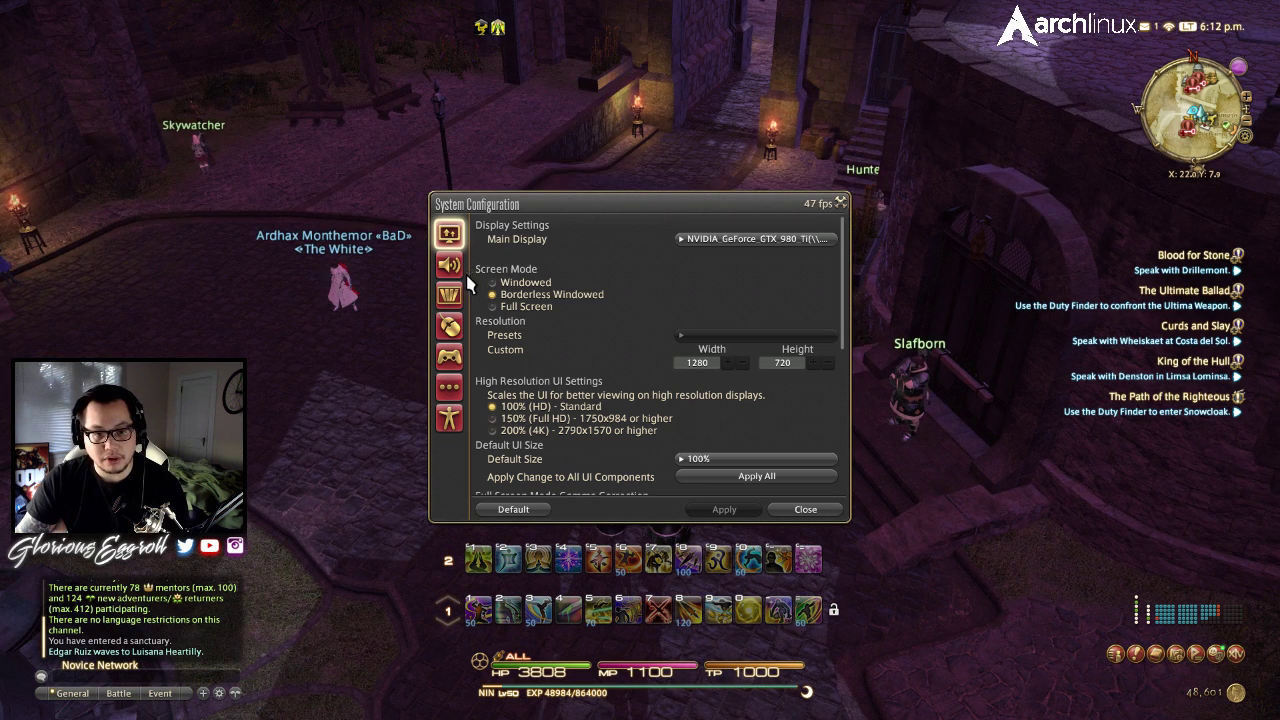
{"action": "left_click", "coordinate": [450, 265]}
{"action": "left_click", "coordinate": [449, 292]}
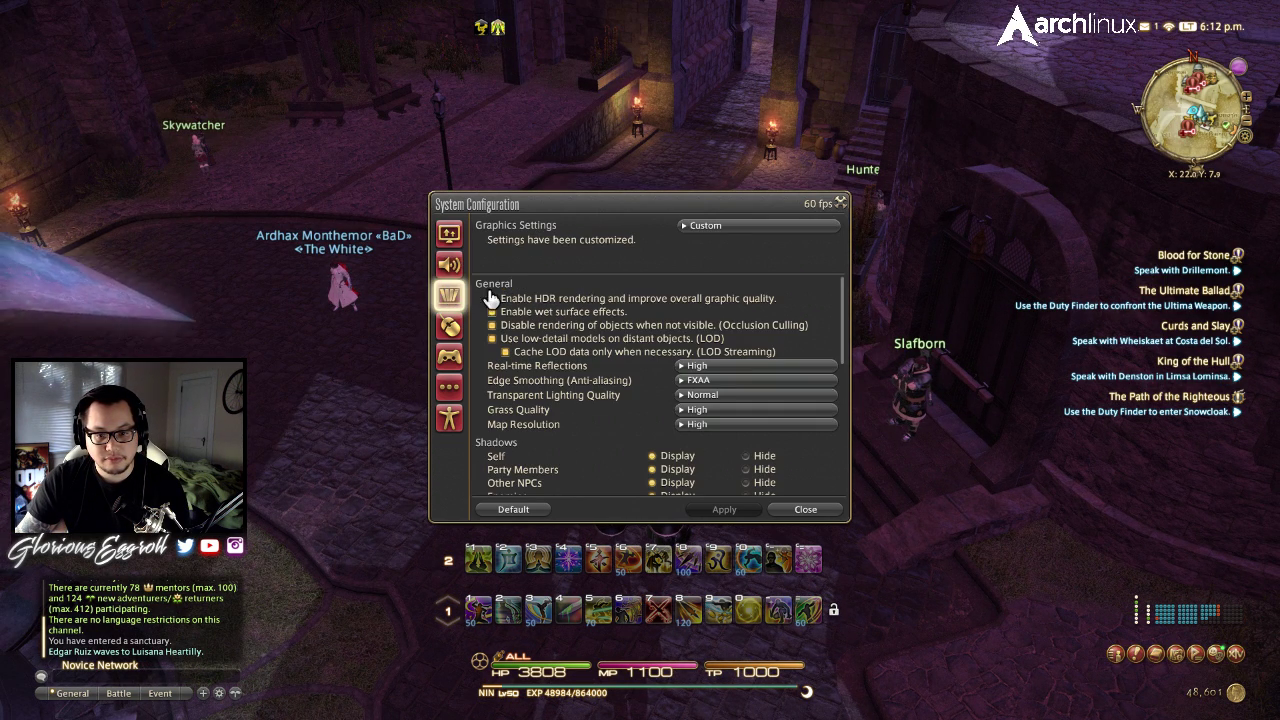
{"action": "scroll", "coordinate": [780, 318], "scroll_direction": "down", "scroll_amount": 3}
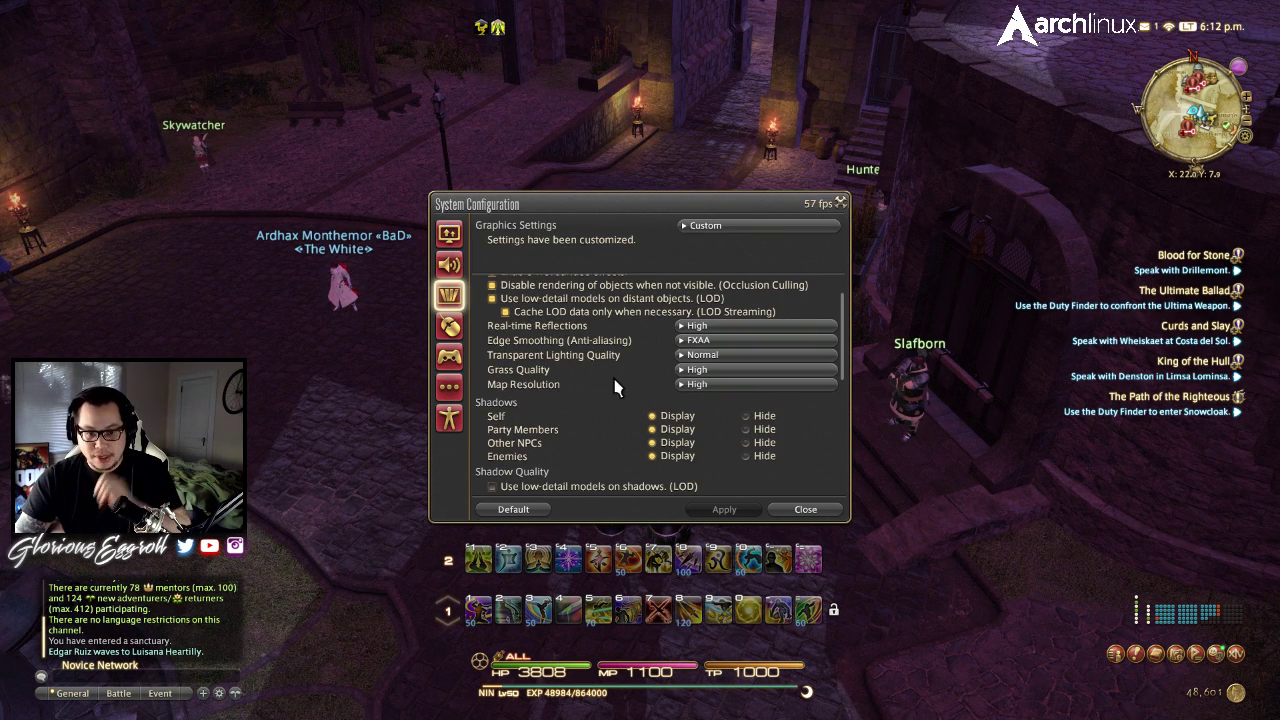
{"action": "left_click", "coordinate": [449, 234]}
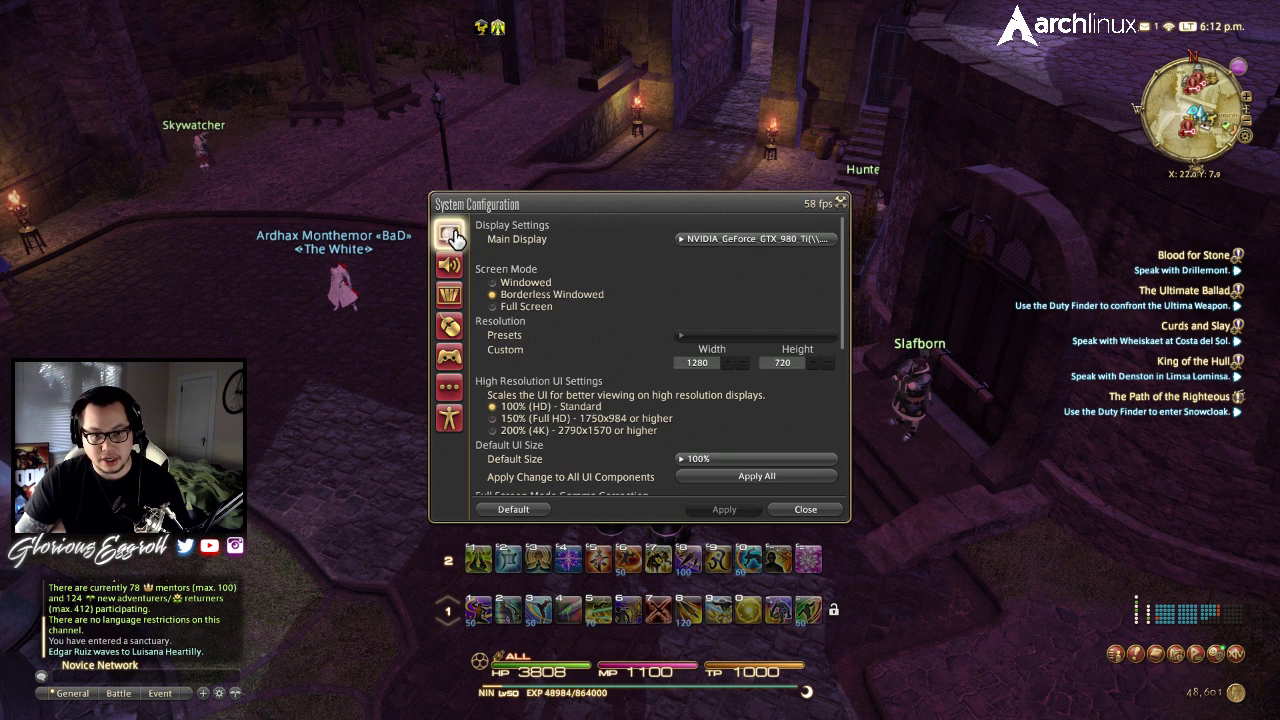